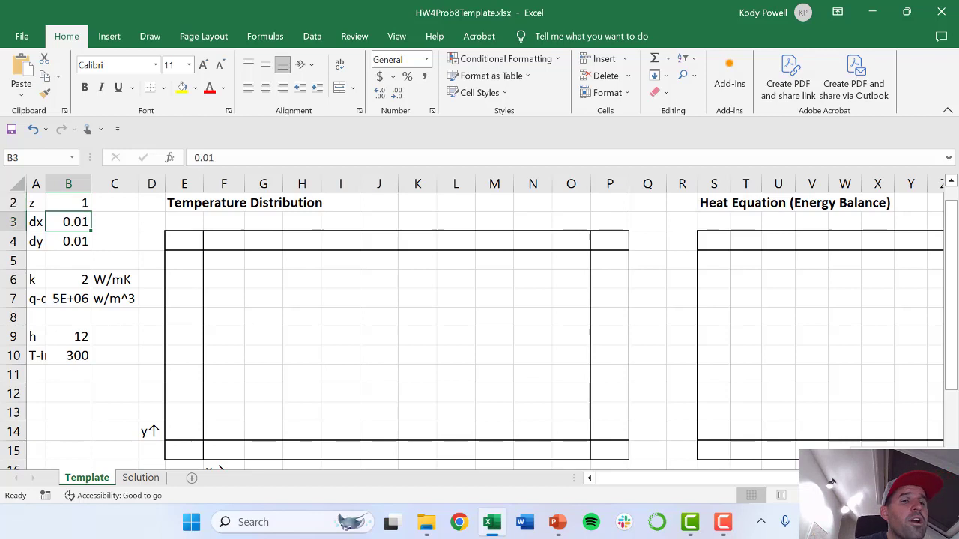
# Step: Examine the layout of the Temperature Distribution grid, including its interior block F5:O14, rows along x and columns along y
pyautogui.press('Up')
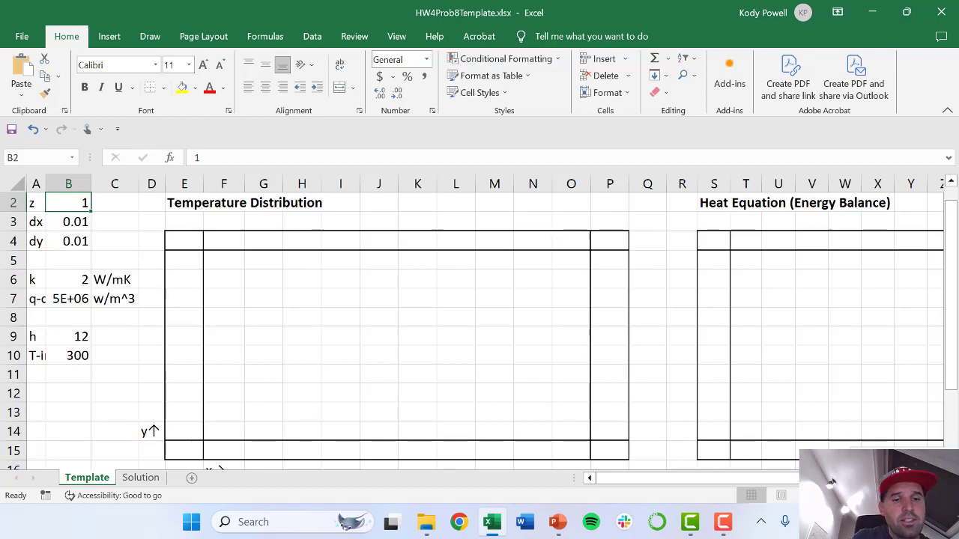
pyautogui.scroll(-2, 480, 330)
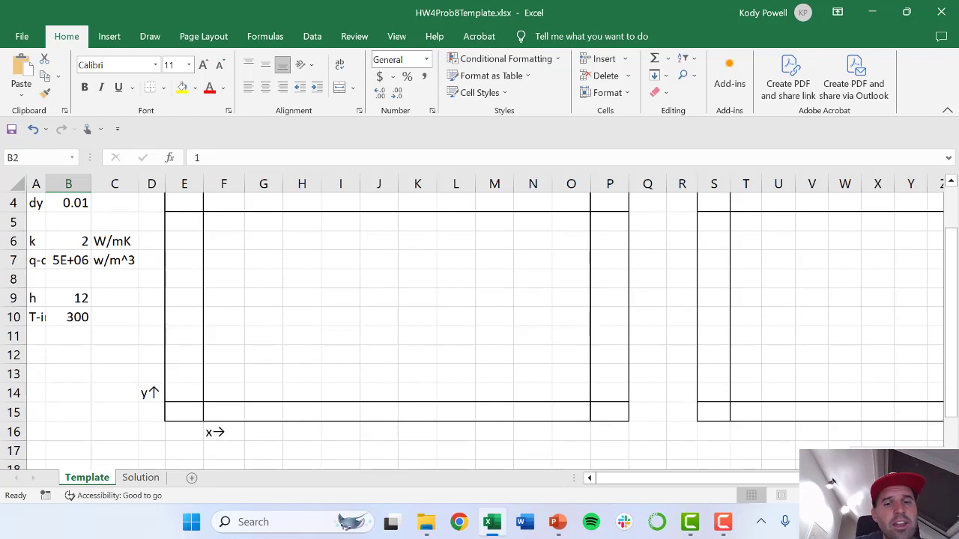
pyautogui.scroll(1, 480, 330)
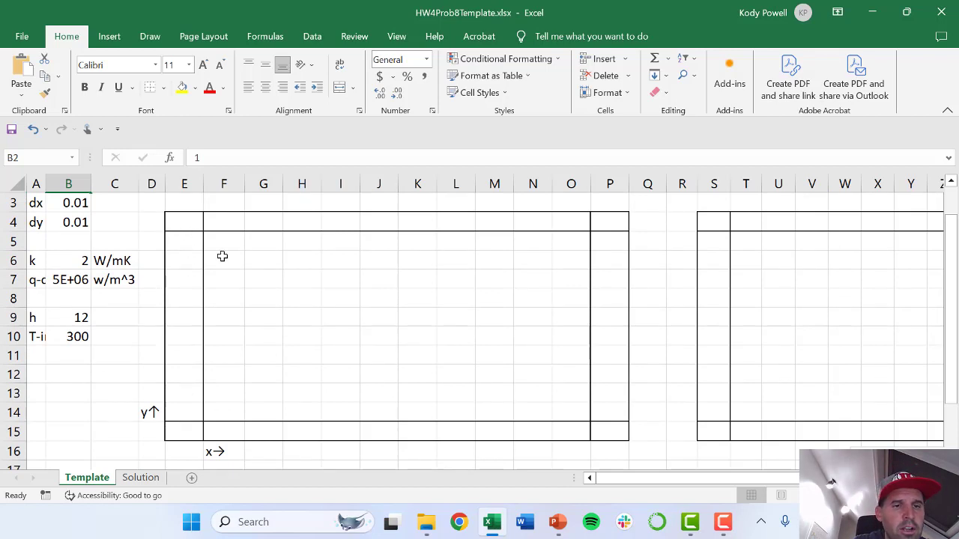
pyautogui.moveTo(218, 242); pyautogui.dragTo(570, 410)
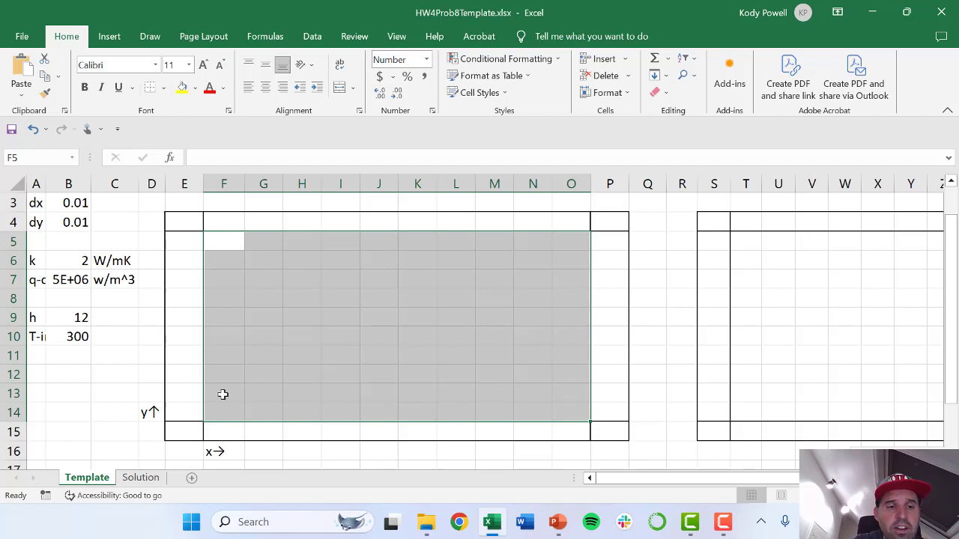
pyautogui.moveTo(223, 394); pyautogui.dragTo(578, 392)
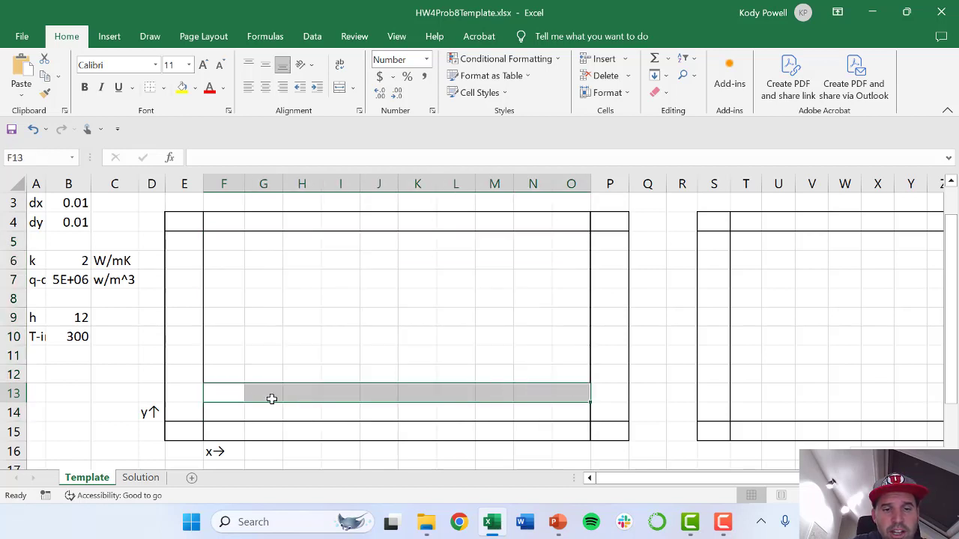
pyautogui.moveTo(215, 409); pyautogui.dragTo(220, 237)
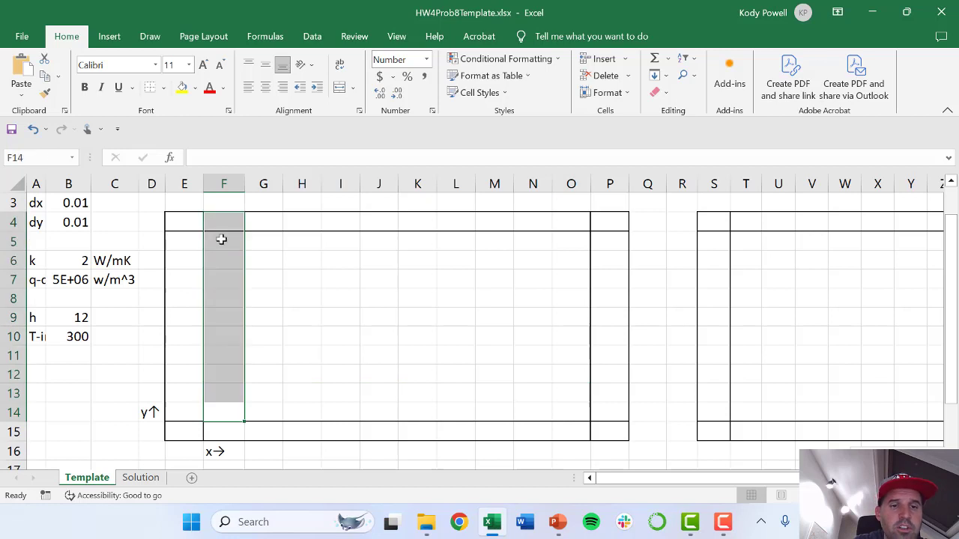
pyautogui.click(221, 239)
pyautogui.moveTo(576, 417); pyautogui.dragTo(216, 237)
pyautogui.click(225, 241)
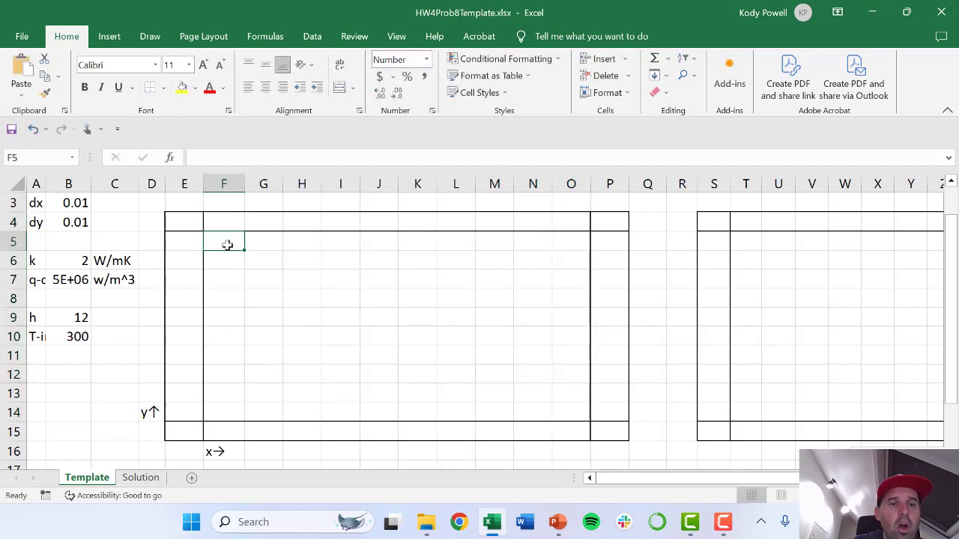
pyautogui.press('Up')
pyautogui.press('Up')
pyautogui.press('Up')
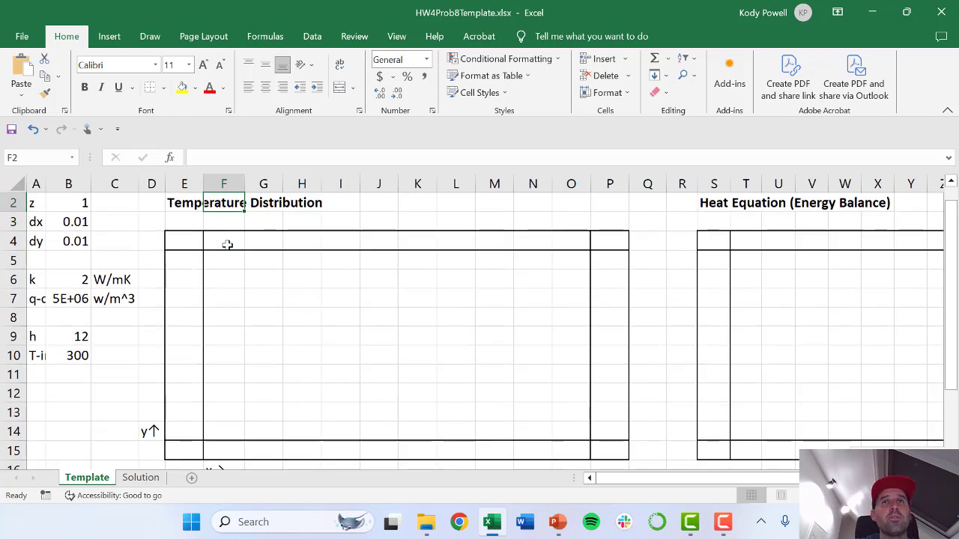
# Step: Review the input parameters in columns A and B: dx, dy, k, volumetric heat generation, h and T-inf
pyautogui.click(104, 226)
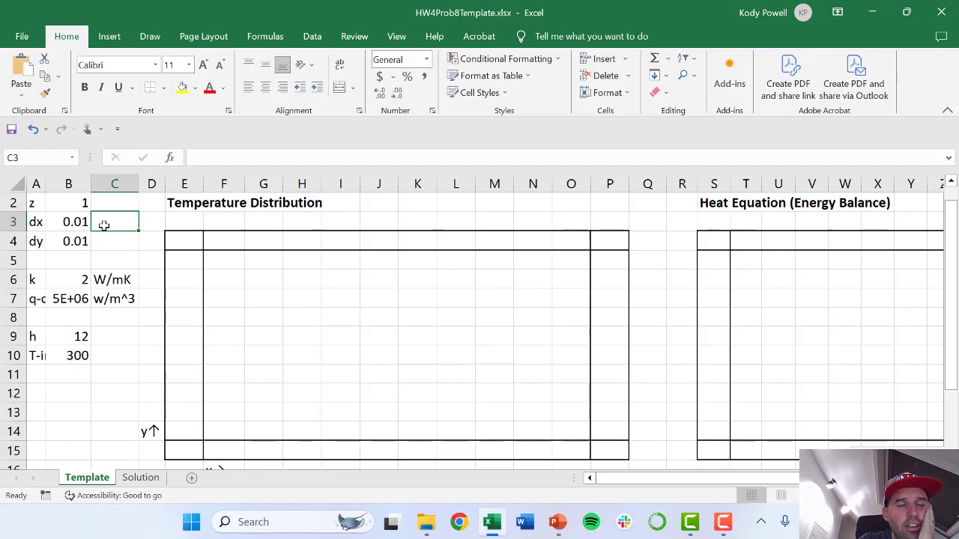
pyautogui.press('Left')
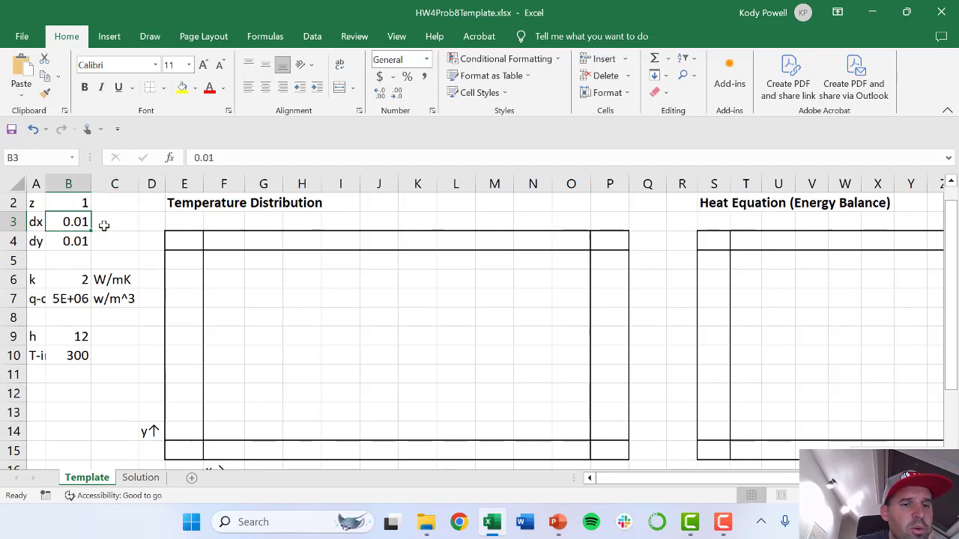
pyautogui.press('Down')
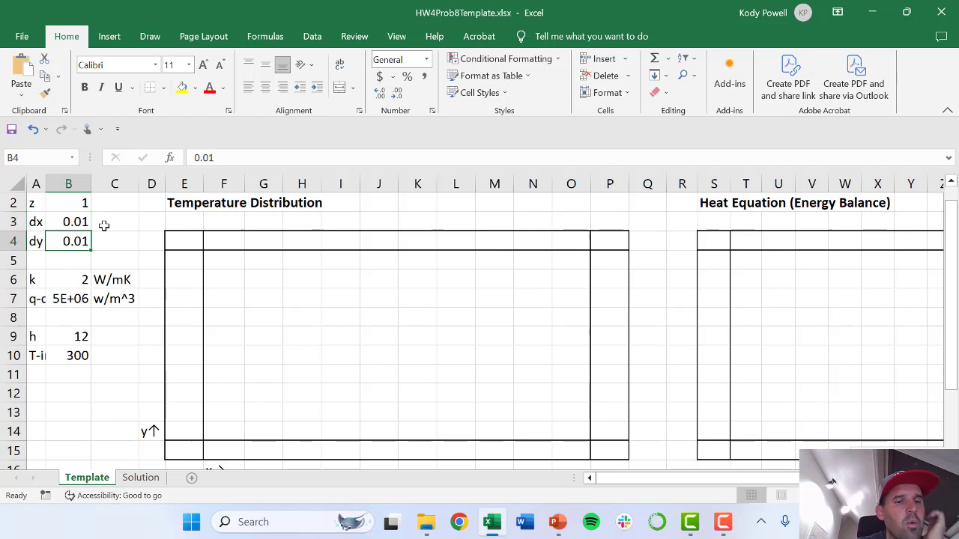
pyautogui.press('Down')
pyautogui.press('Down')
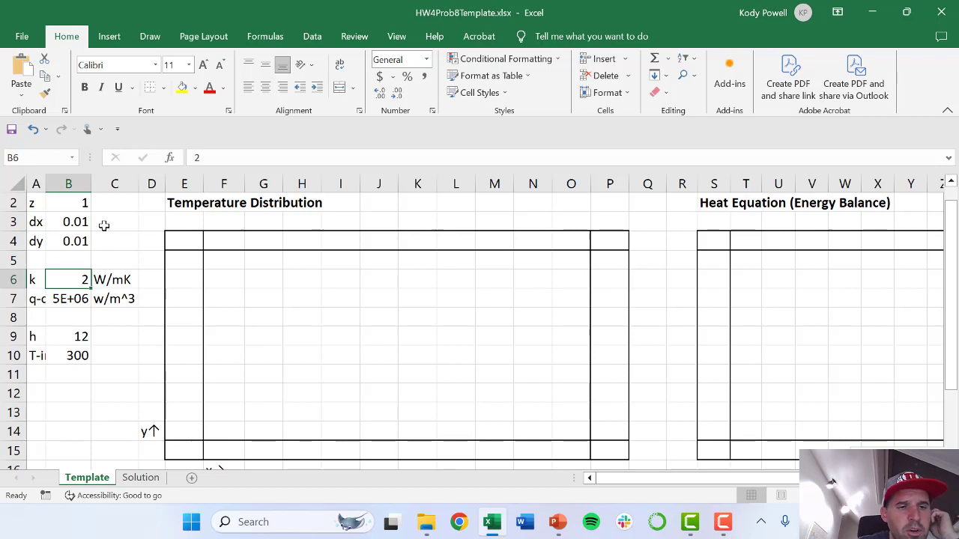
pyautogui.press('Left')
pyautogui.press('Down')
pyautogui.press('Right')
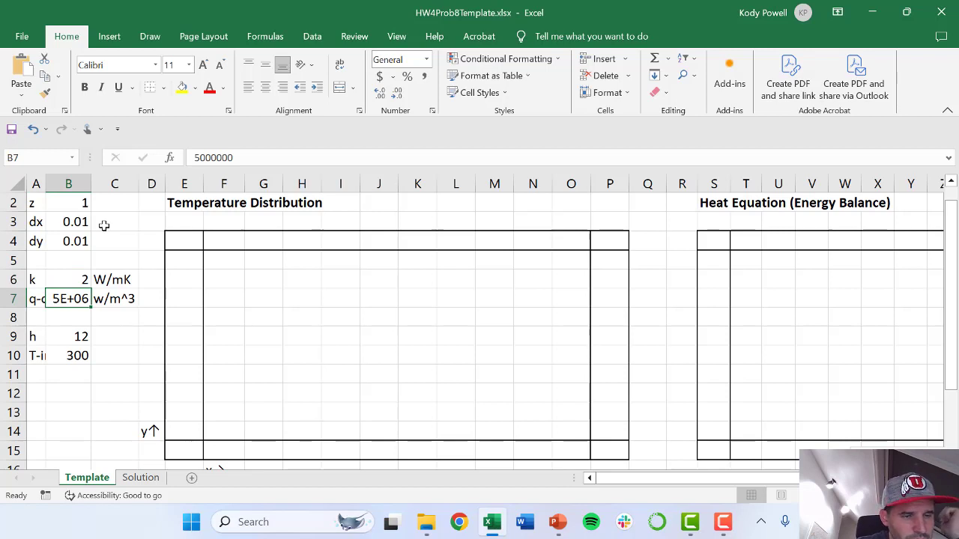
pyautogui.press('Down')
pyautogui.press('Down')
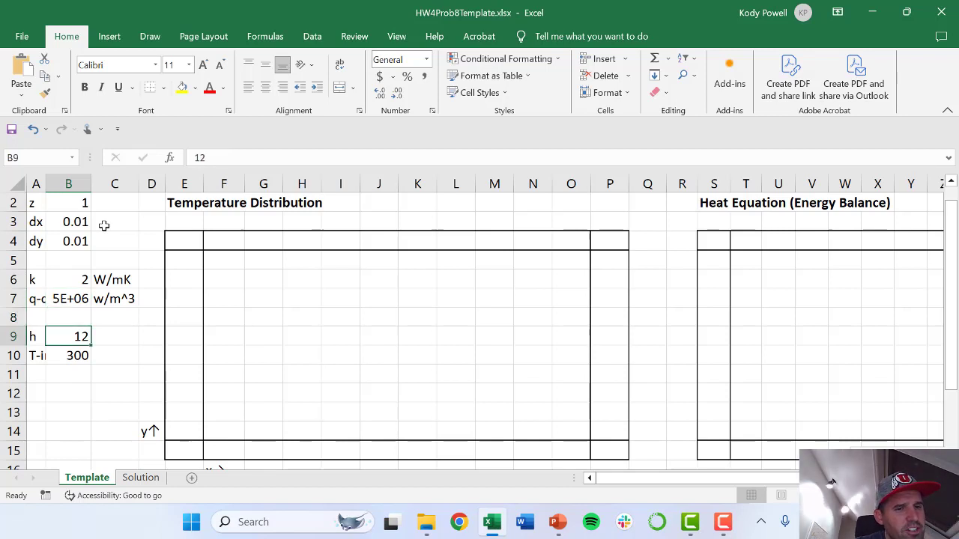
pyautogui.press('Left')
pyautogui.press('Down')
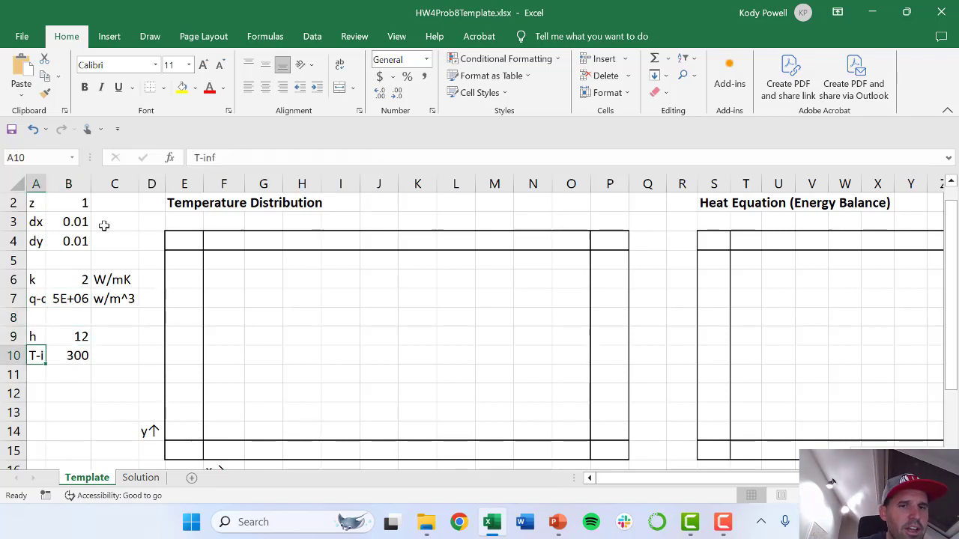
pyautogui.press('Right')
pyautogui.press('Right')
pyautogui.press('Right')
pyautogui.press('Right')
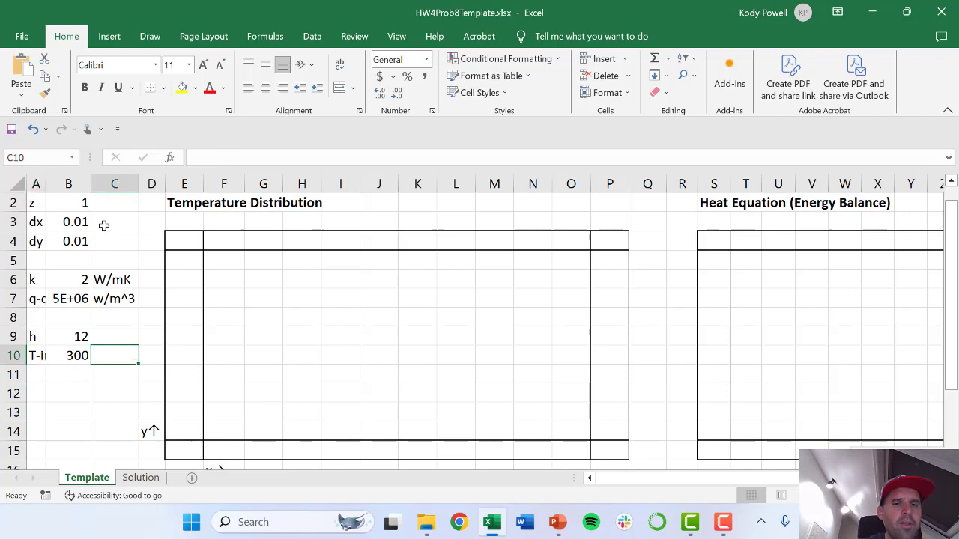
pyautogui.press('Right')
pyautogui.press('Right')
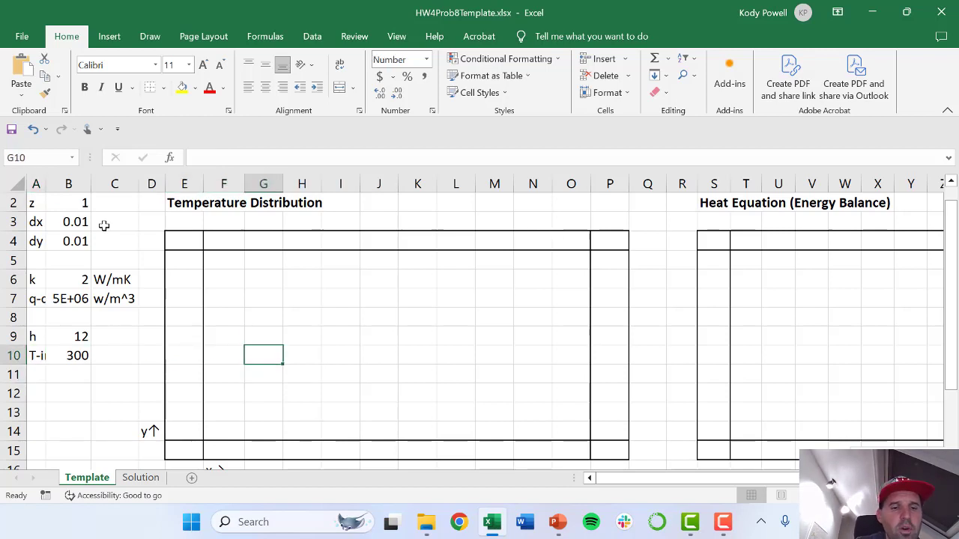
pyautogui.press('Down')
pyautogui.press('Down')
pyautogui.press('Down')
pyautogui.press('Down')
pyautogui.press('Down')
pyautogui.press('Down')
pyautogui.press('Down')
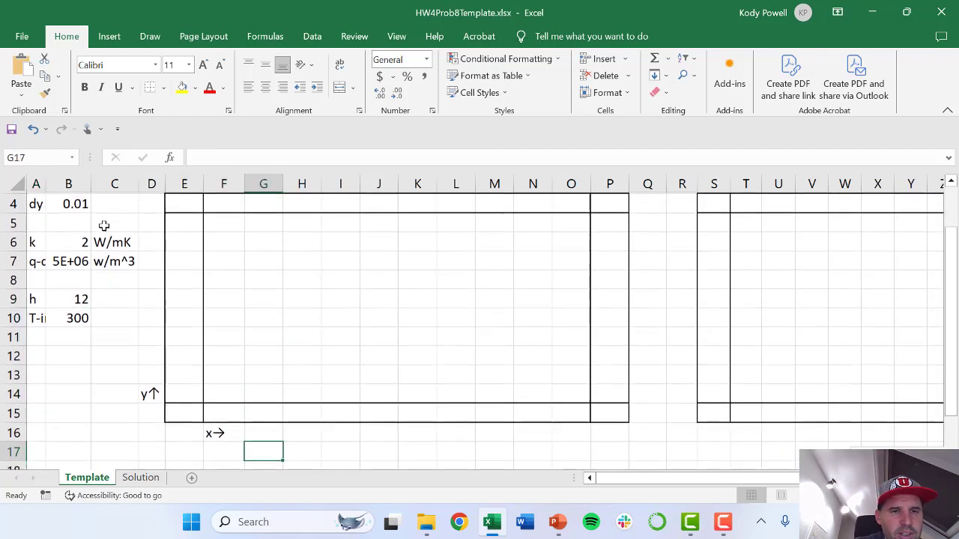
pyautogui.press('Up')
pyautogui.press('Up')
pyautogui.press('Up')
pyautogui.press('Up')
pyautogui.press('Up')
pyautogui.press('Up')
pyautogui.press('Up')
pyautogui.press('Up')
pyautogui.press('Up')
pyautogui.press('Up')
pyautogui.press('Up')
pyautogui.press('Up')
pyautogui.press('Up')
pyautogui.press('Up')
pyautogui.press('Up')
pyautogui.press('Up')
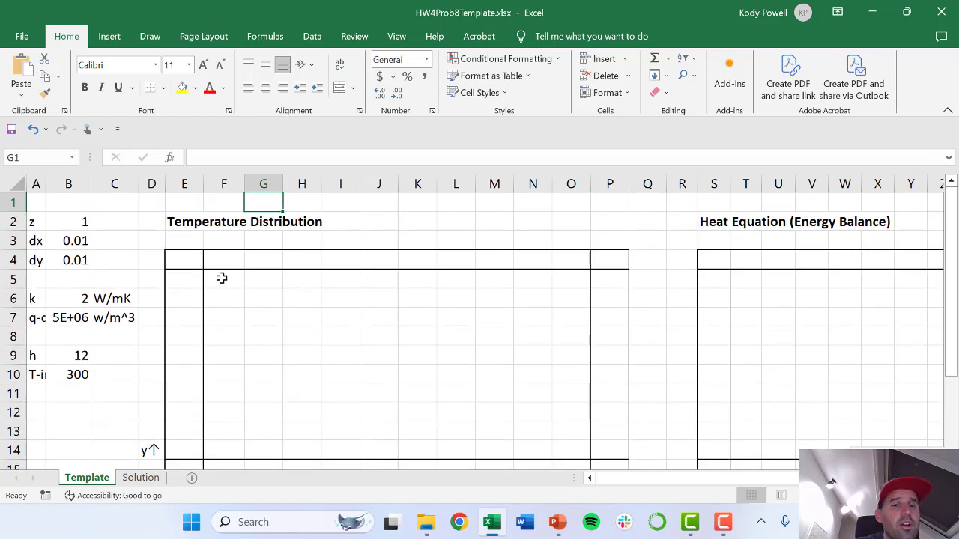
# Step: Compare the interior cells of the Temperature Distribution grid with those of the Heat Equation (Energy Balance) grid
pyautogui.moveTo(222, 277); pyautogui.dragTo(562, 446)
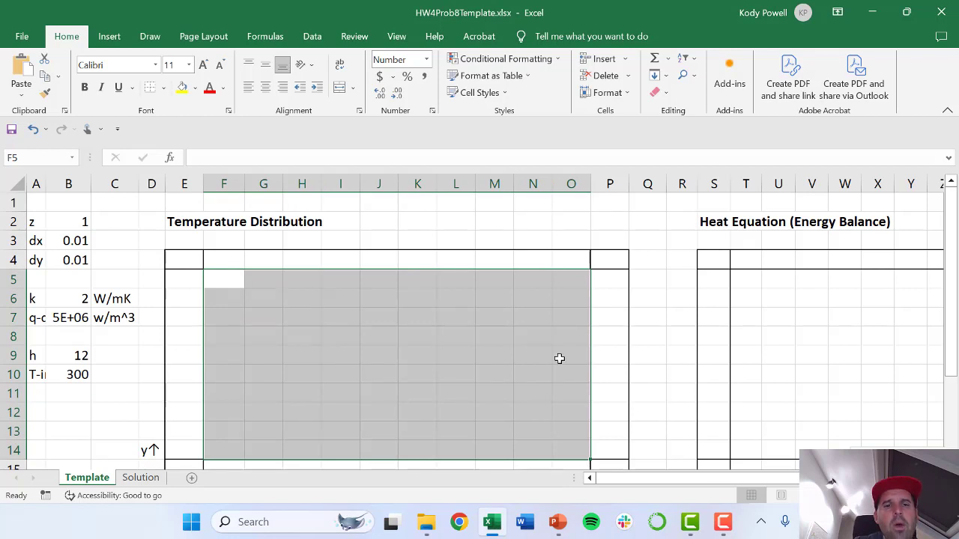
pyautogui.click(343, 284)
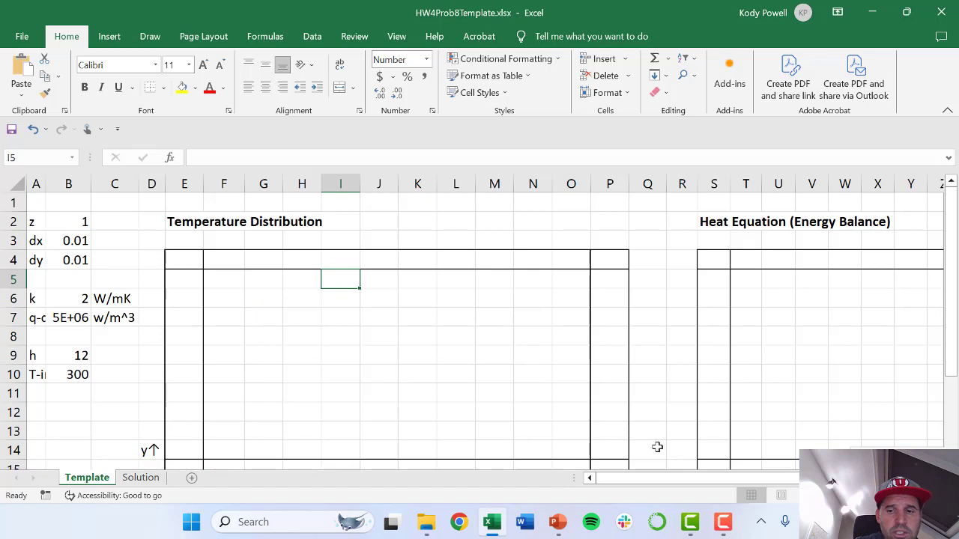
pyautogui.moveTo(710, 483); pyautogui.dragTo(776, 493)
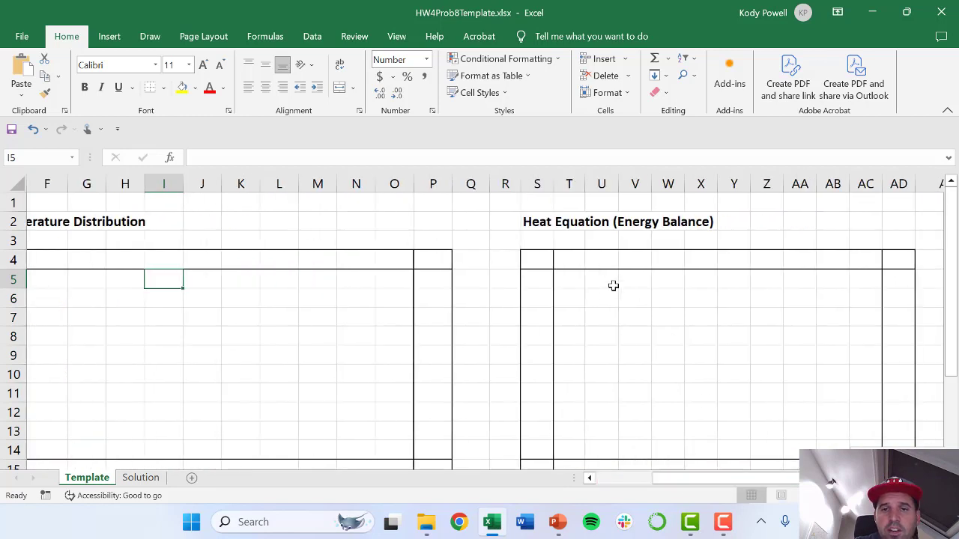
pyautogui.moveTo(577, 278); pyautogui.dragTo(869, 450)
pyautogui.click(606, 298)
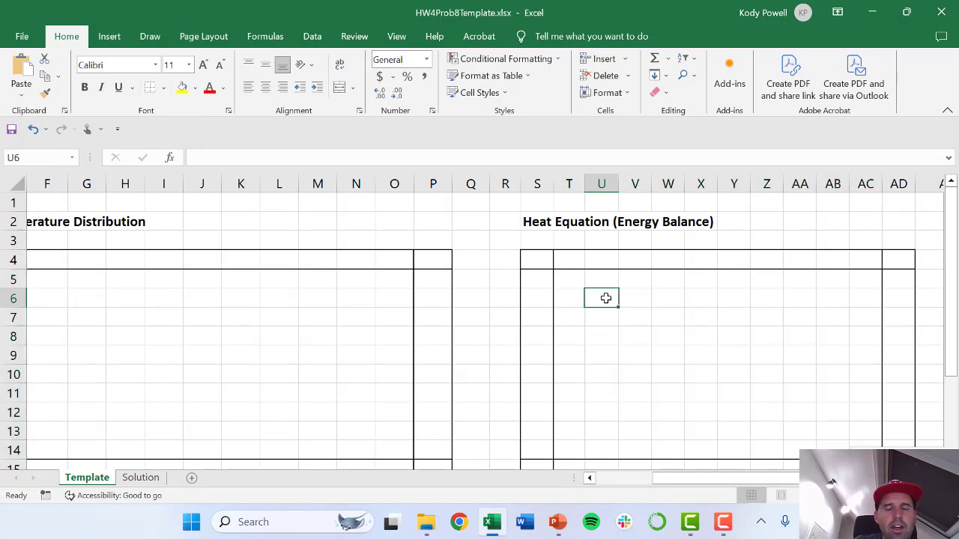
pyautogui.moveTo(684, 479); pyautogui.dragTo(616, 481)
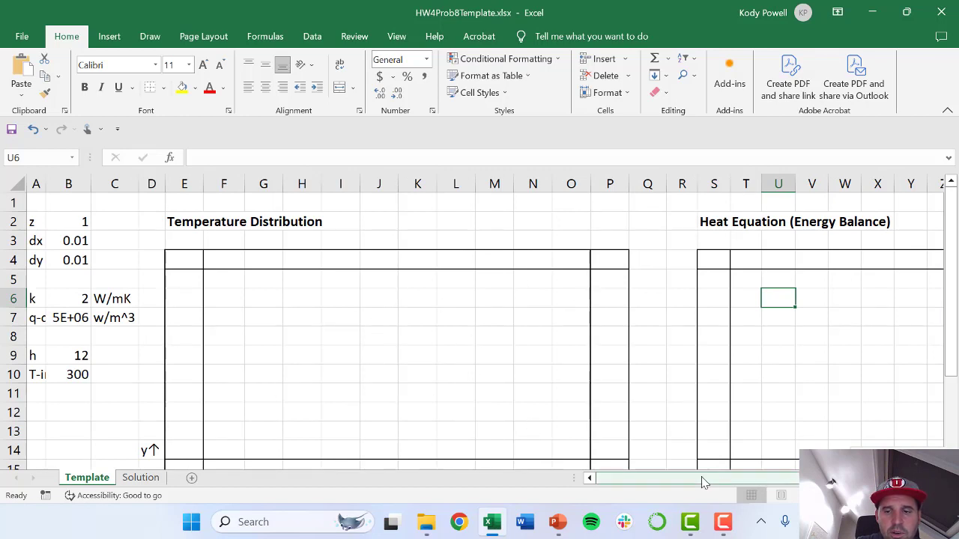
pyautogui.moveTo(702, 483); pyautogui.dragTo(757, 481)
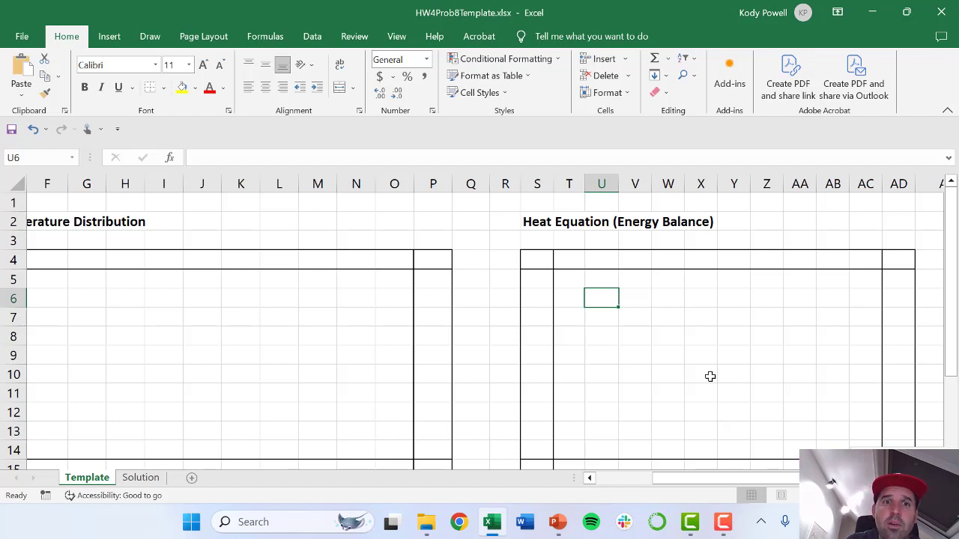
# Step: Check the parameter list again, ending on the dx value in cell B3
pyautogui.press('Left')
pyautogui.press('Left')
pyautogui.press('Left')
pyautogui.press('Left')
pyautogui.press('Left')
pyautogui.press('Left')
pyautogui.press('Left')
pyautogui.press('Left')
pyautogui.press('Left')
pyautogui.press('Left')
pyautogui.press('Left')
pyautogui.press('Left')
pyautogui.press('Left')
pyautogui.press('Left')
pyautogui.press('Left')
pyautogui.press('Left')
pyautogui.press('Left')
pyautogui.press('Left')
pyautogui.press('Left')
pyautogui.press('Left')
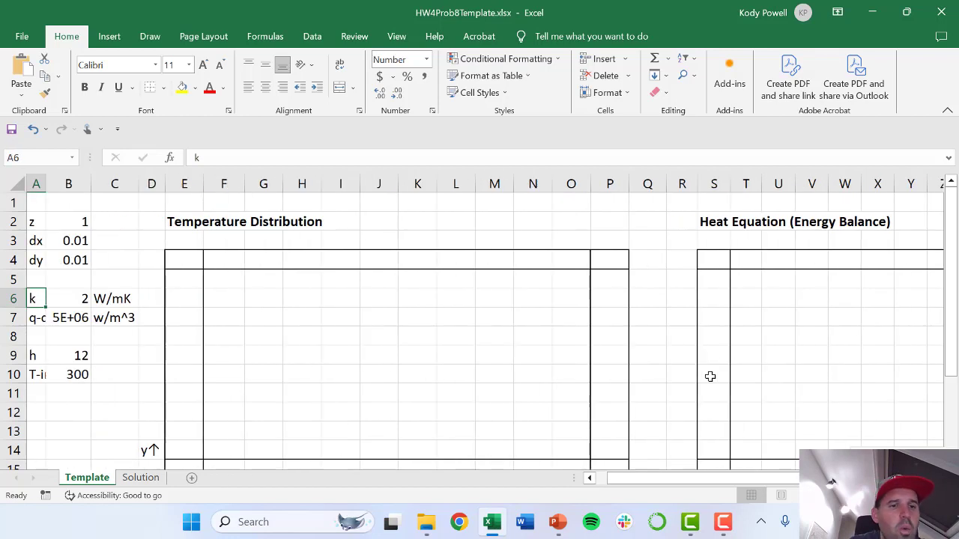
pyautogui.press('Up')
pyautogui.press('Up')
pyautogui.press('Up')
pyautogui.press('Right')
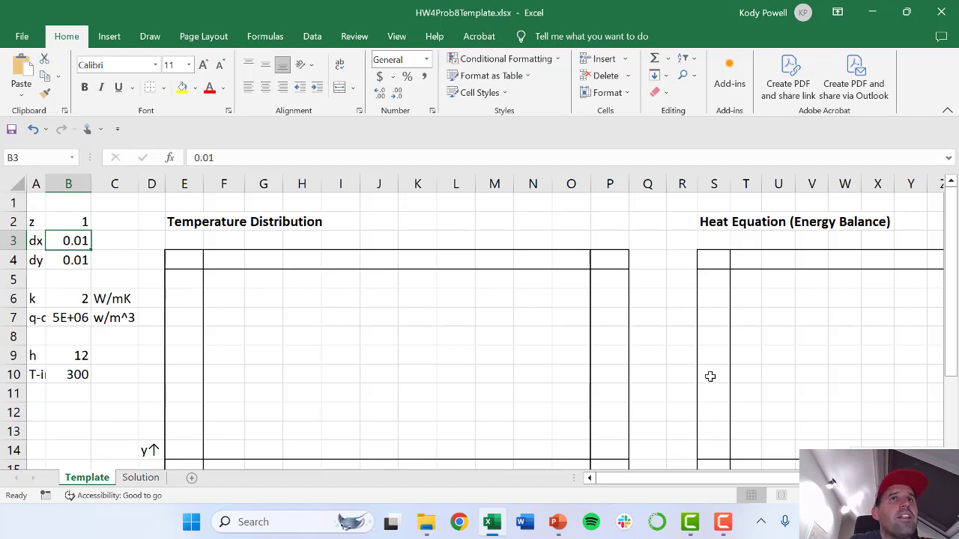
pyautogui.press('Right')
pyautogui.press('Right')
pyautogui.press('Right')
pyautogui.press('Right')
pyautogui.press('Right')
pyautogui.press('Right')
pyautogui.press('Right')
pyautogui.press('Right')
pyautogui.press('Right')
pyautogui.press('Right')
pyautogui.press('Right')
pyautogui.press('Right')
pyautogui.press('Right')
pyautogui.press('Right')
pyautogui.press('Right')
pyautogui.press('Right')
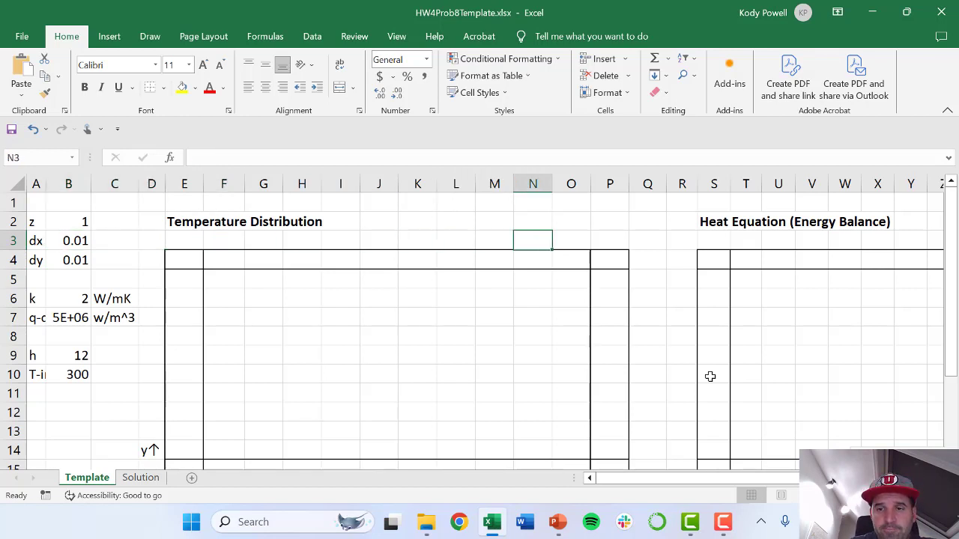
pyautogui.press('Right')
pyautogui.press('Down')
pyautogui.press('Right')
pyautogui.press('Down')
pyautogui.press('Right')
pyautogui.press('Down')
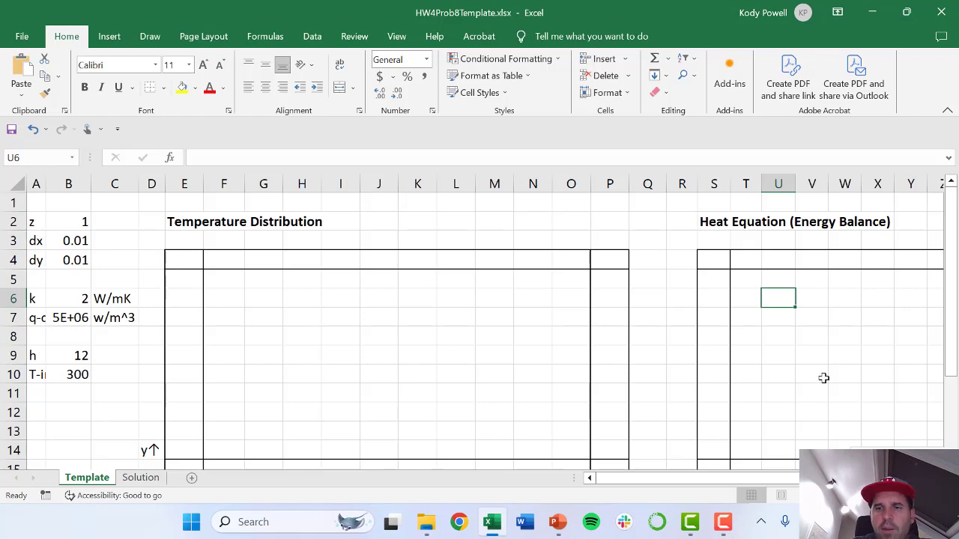
pyautogui.press('Right')
pyautogui.press('Down')
pyautogui.press('Right')
pyautogui.press('Right')
pyautogui.press('Right')
pyautogui.press('Right')
pyautogui.press('Right')
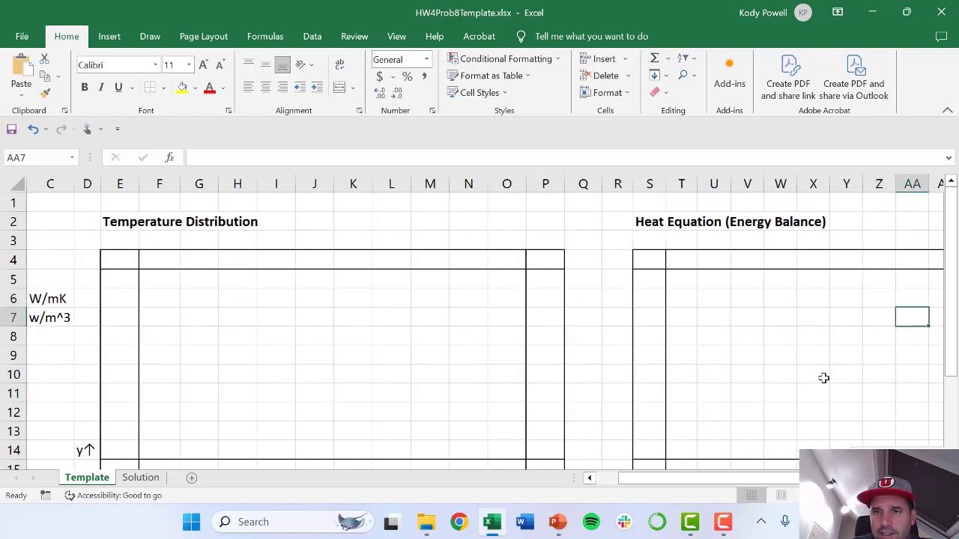
pyautogui.press('Right')
pyautogui.press('Right')
pyautogui.press('Right')
pyautogui.press('Left')
pyautogui.press('Left')
pyautogui.press('Left')
pyautogui.press('Left')
pyautogui.press('Left')
pyautogui.press('Left')
pyautogui.press('Left')
pyautogui.press('Left')
pyautogui.press('Left')
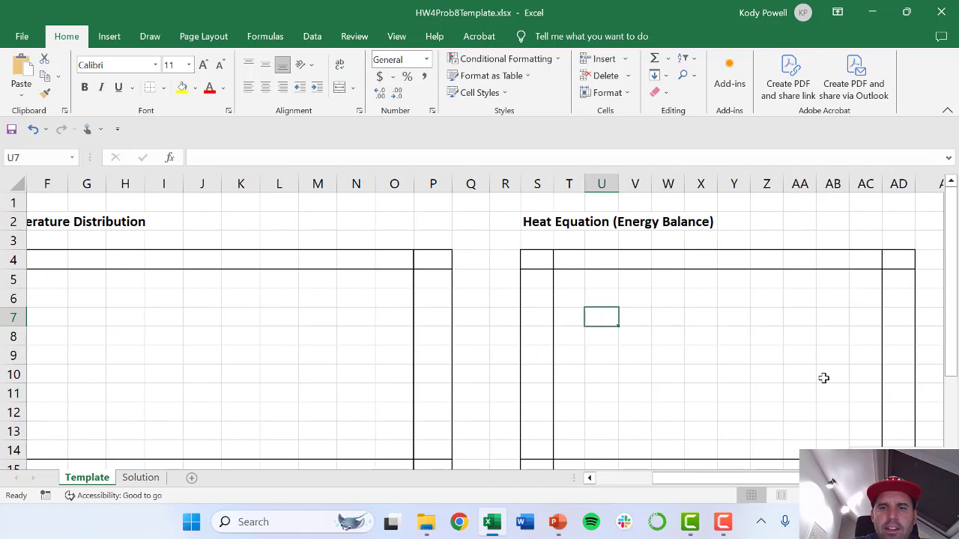
# Step: Examine the first interior rows and columns of the Heat Equation (Energy Balance) grid around cells T5 to U6
pyautogui.press('Up')
pyautogui.press('Up')
pyautogui.press('Left')
pyautogui.press('Down')
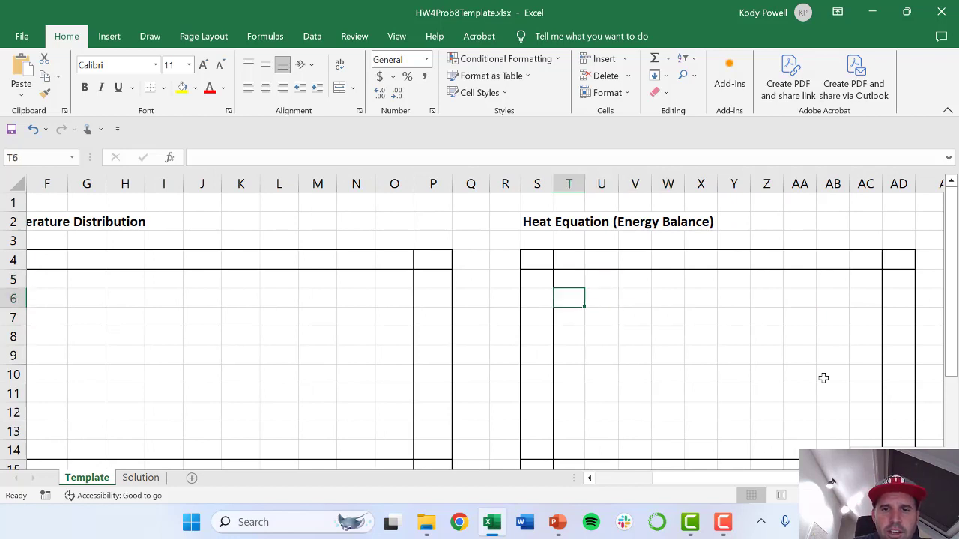
pyautogui.press('Up')
pyautogui.press('Right')
pyautogui.press('Left')
pyautogui.press('Right')
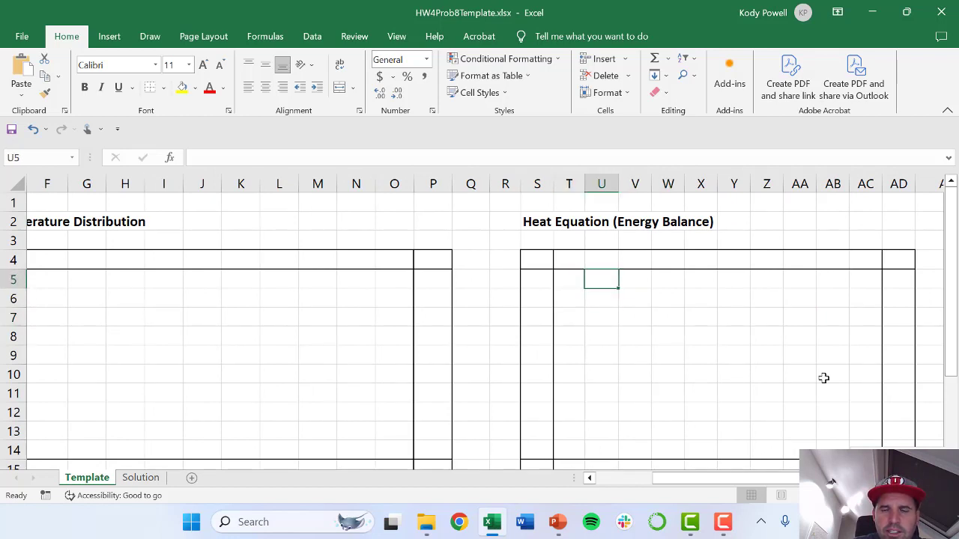
# Step: Consult the energy balance slide in PowerPoint, and start the formula in Excel cell U6 with negative conductivity as an absolute reference, =-$B$6*
pyautogui.press('Down')
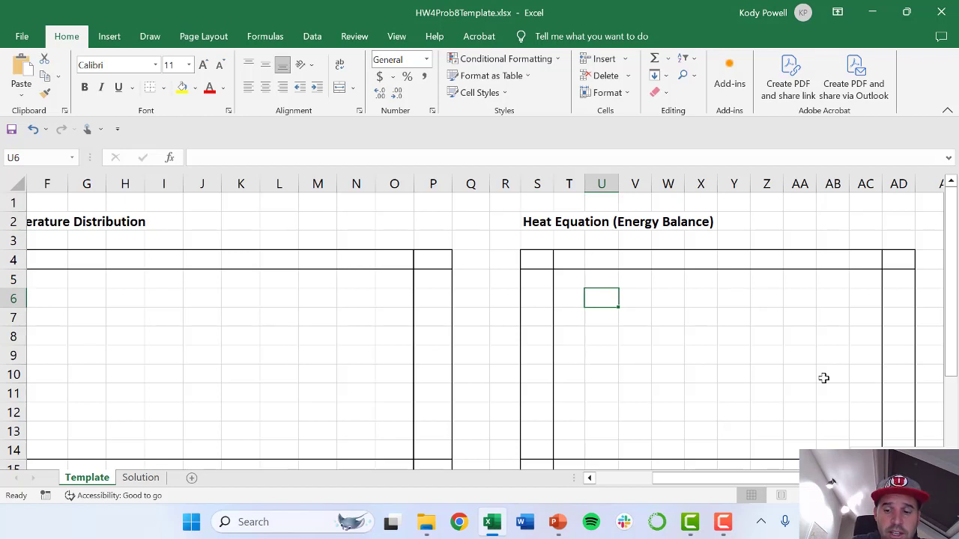
pyautogui.write('=-')
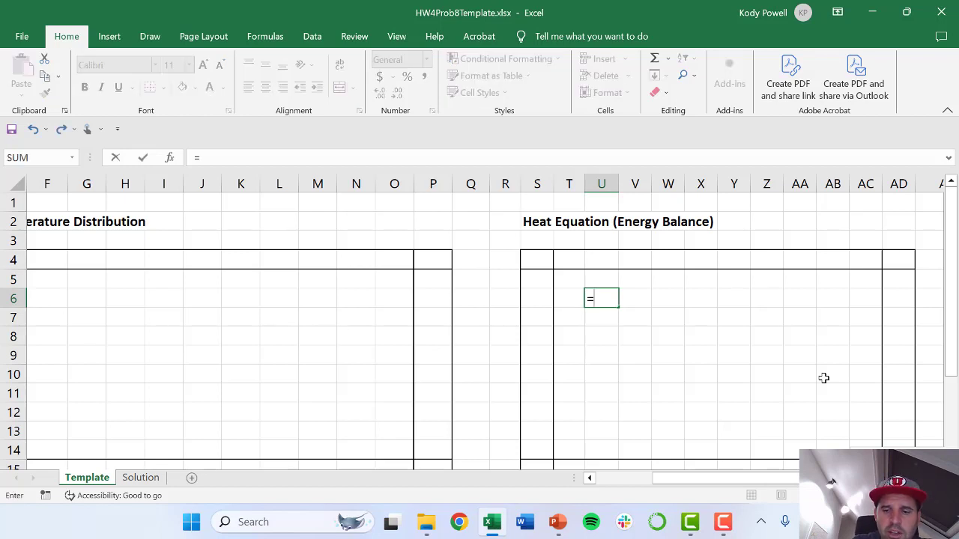
pyautogui.click(558, 522)
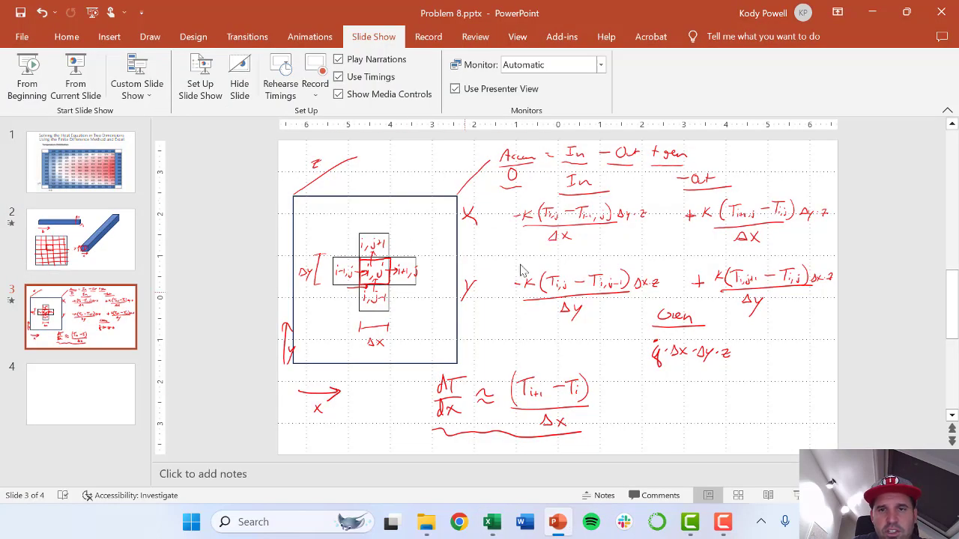
pyautogui.click(492, 522)
pyautogui.write('-')
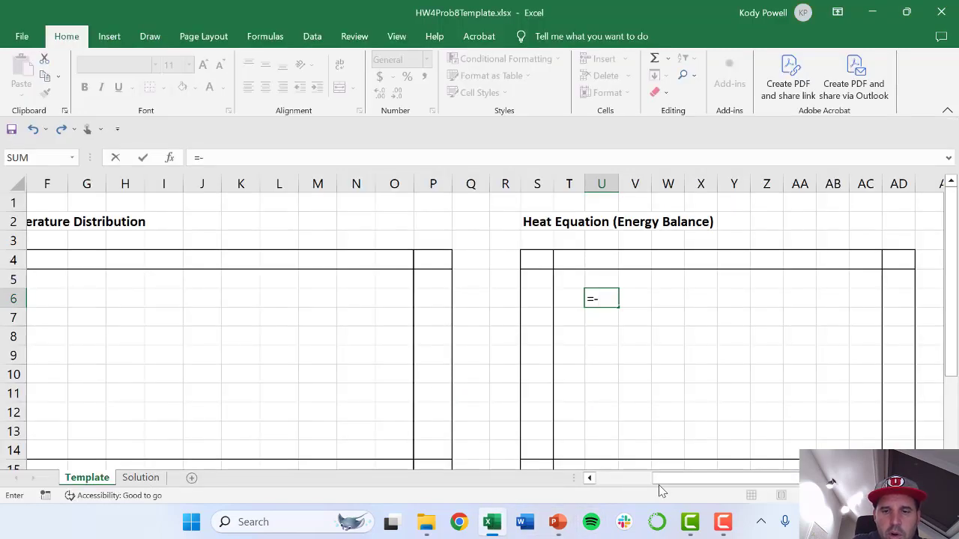
pyautogui.moveTo(672, 485); pyautogui.dragTo(599, 477)
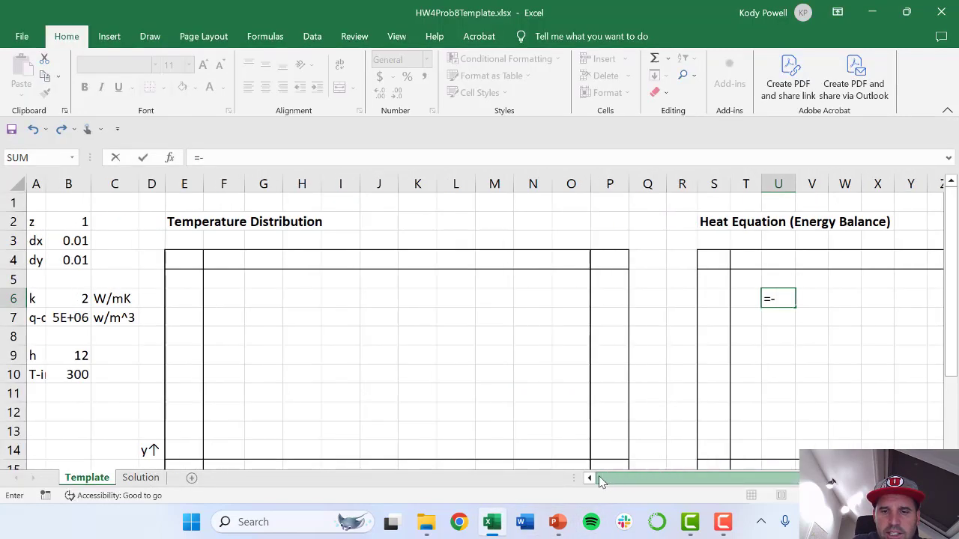
pyautogui.click(71, 296)
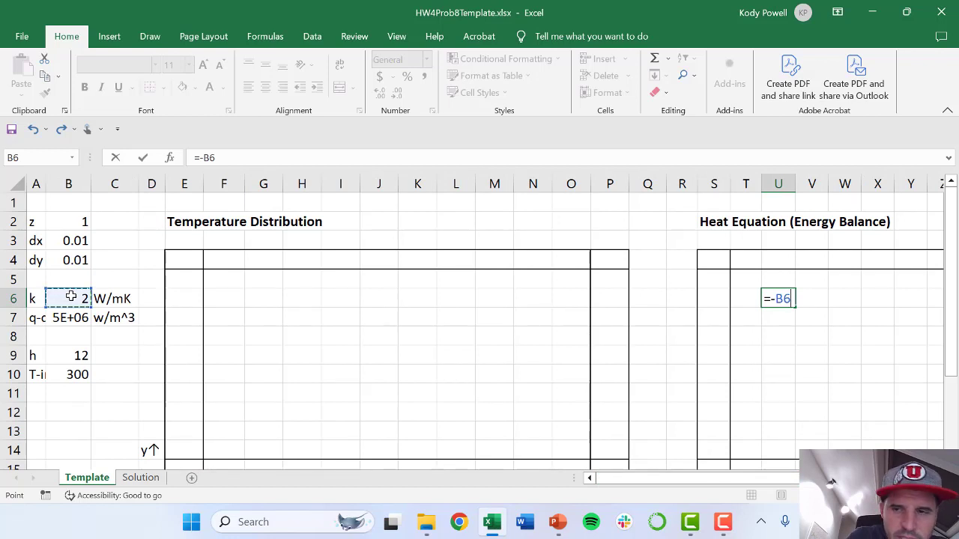
pyautogui.press('F4')
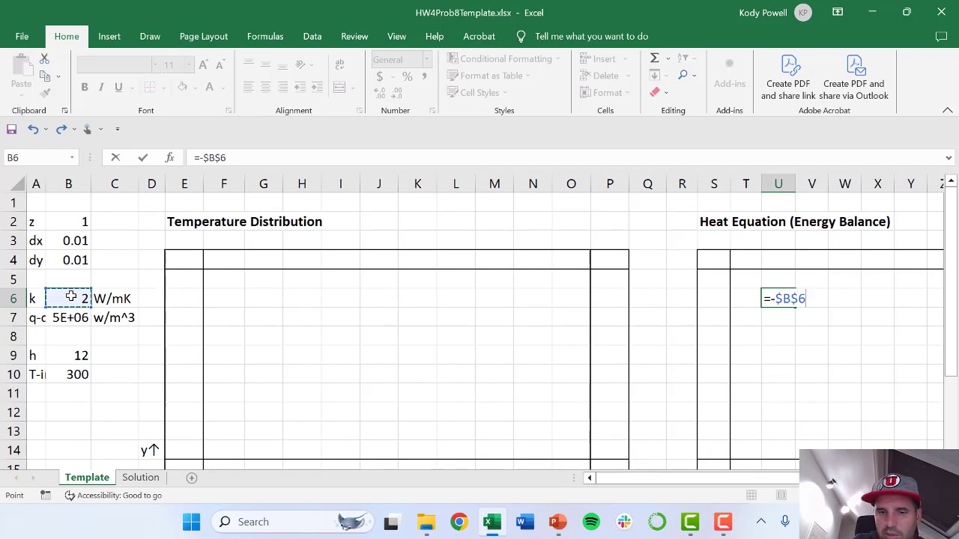
pyautogui.write('*')
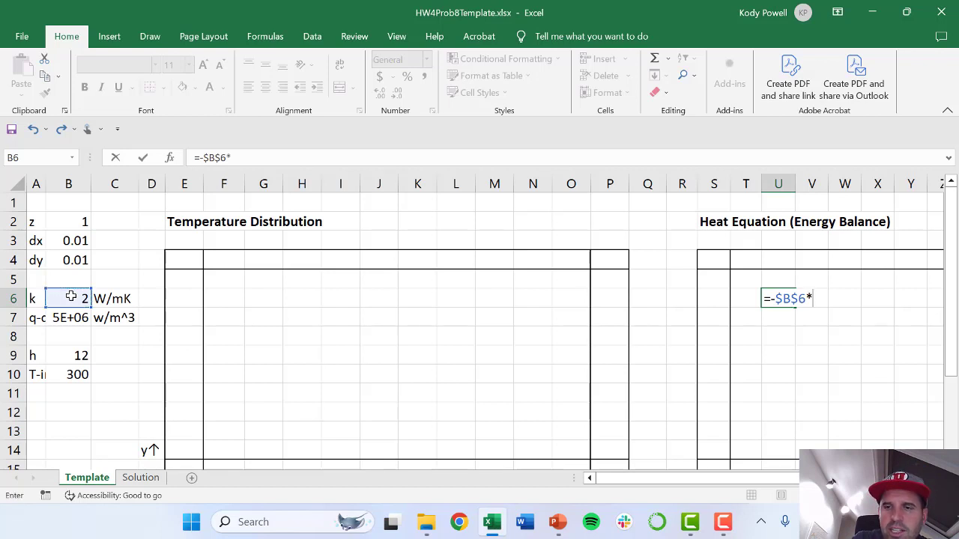
# Step: Add the temperature difference (G6-F6) to the U6 formula and divide it by dx as the absolute reference $B$3
pyautogui.write('(')
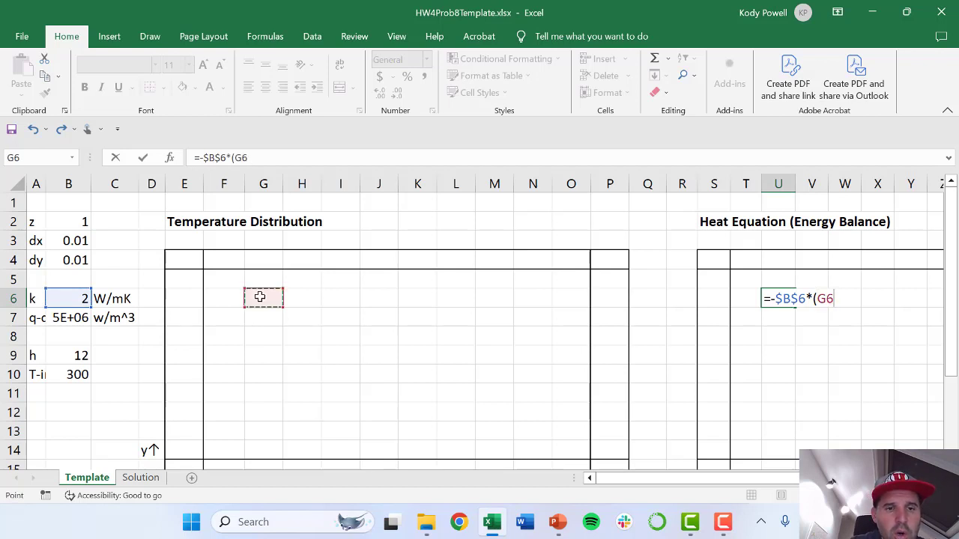
pyautogui.click(259, 297)
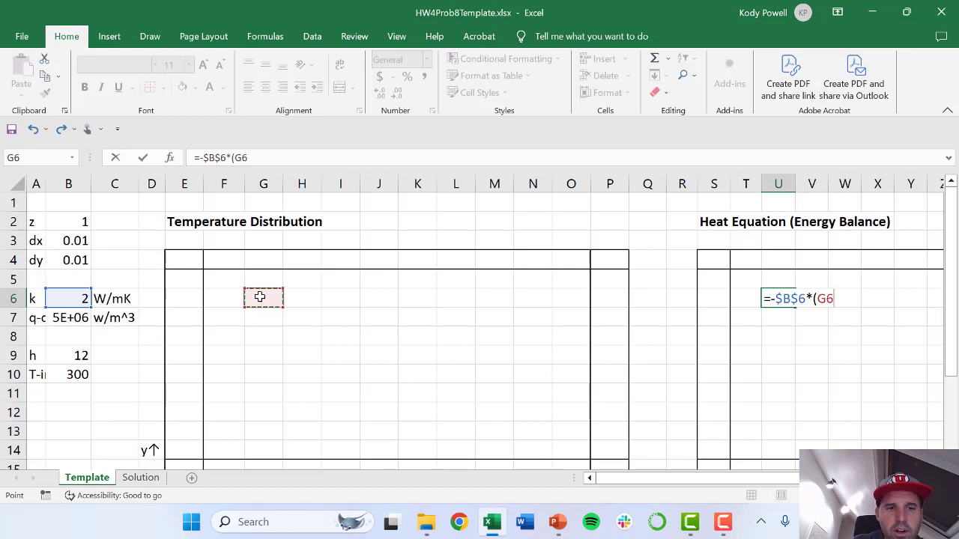
pyautogui.write('-')
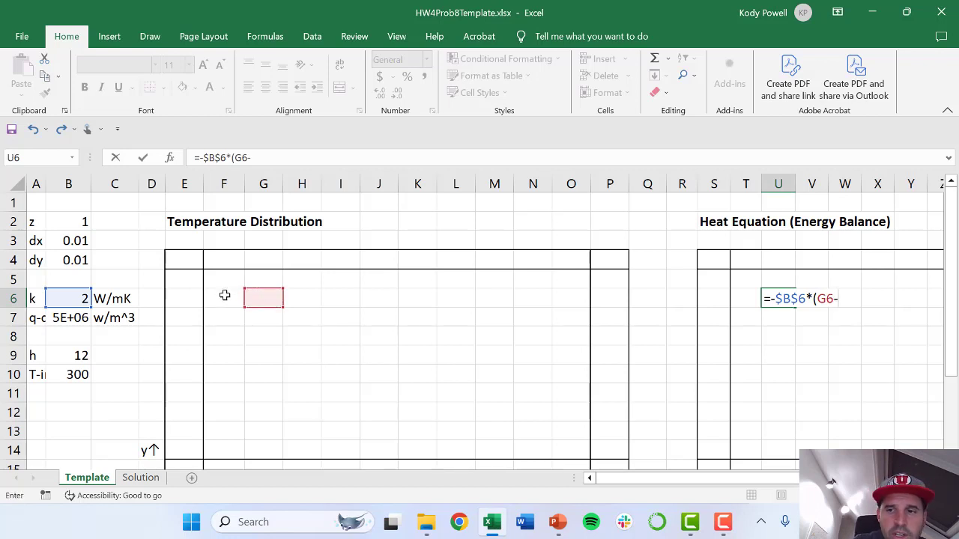
pyautogui.click(224, 296)
pyautogui.write(')')
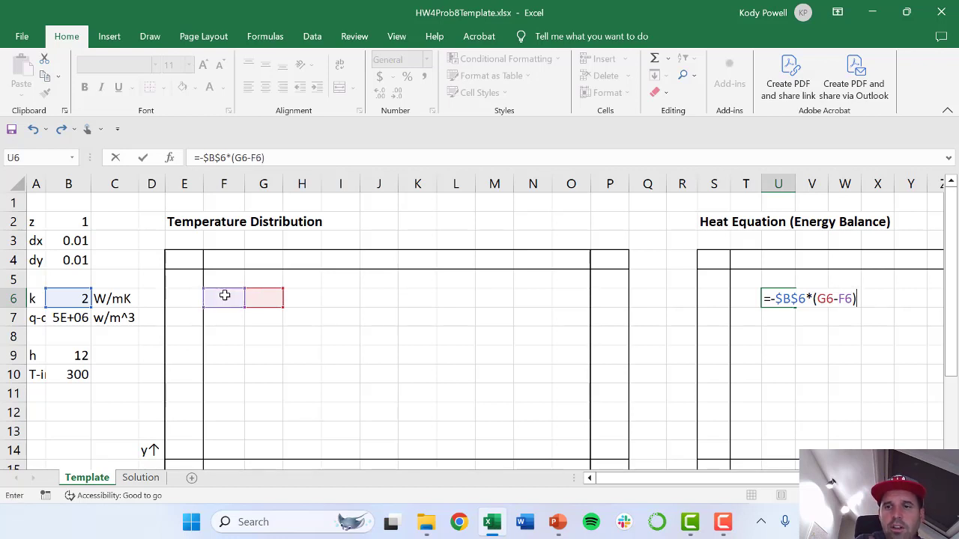
pyautogui.write('/')
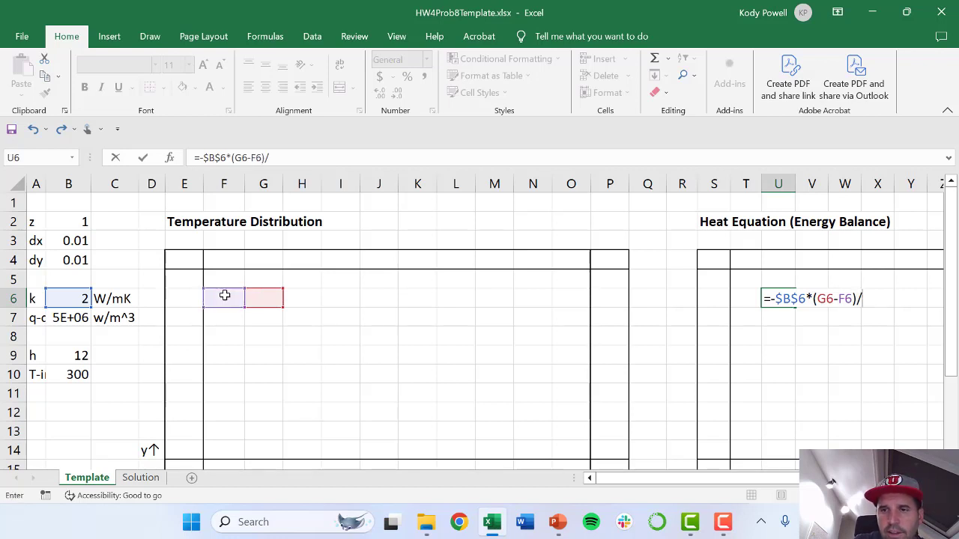
pyautogui.click(60, 241)
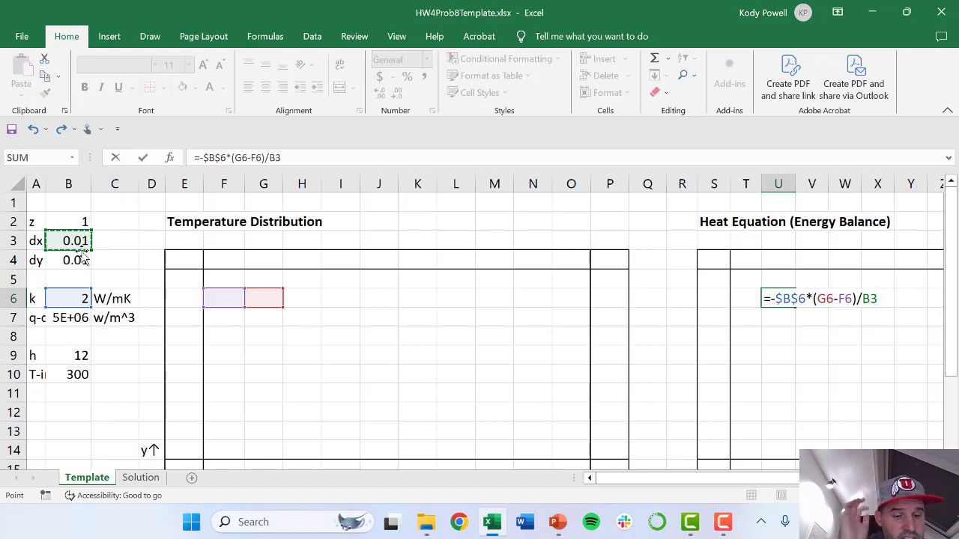
pyautogui.press('F4')
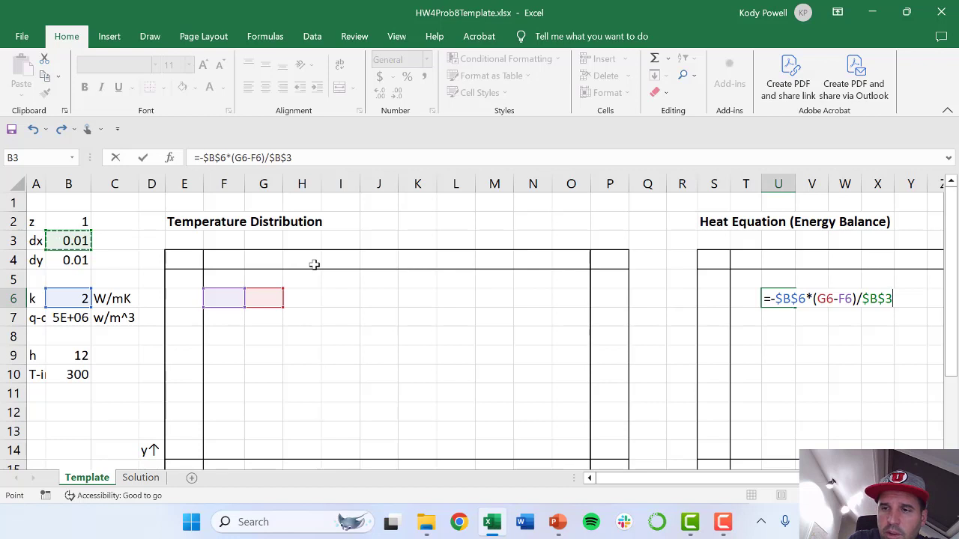
# Step: Multiply the U6 term by dy and z as absolute references, *$B$4*$B$2, and enter the formula
pyautogui.write('*')
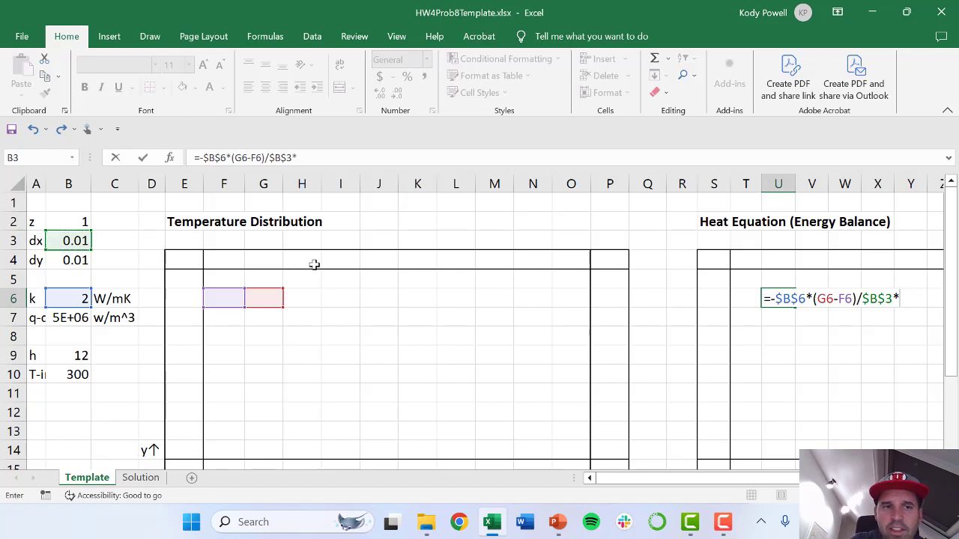
pyautogui.click(64, 258)
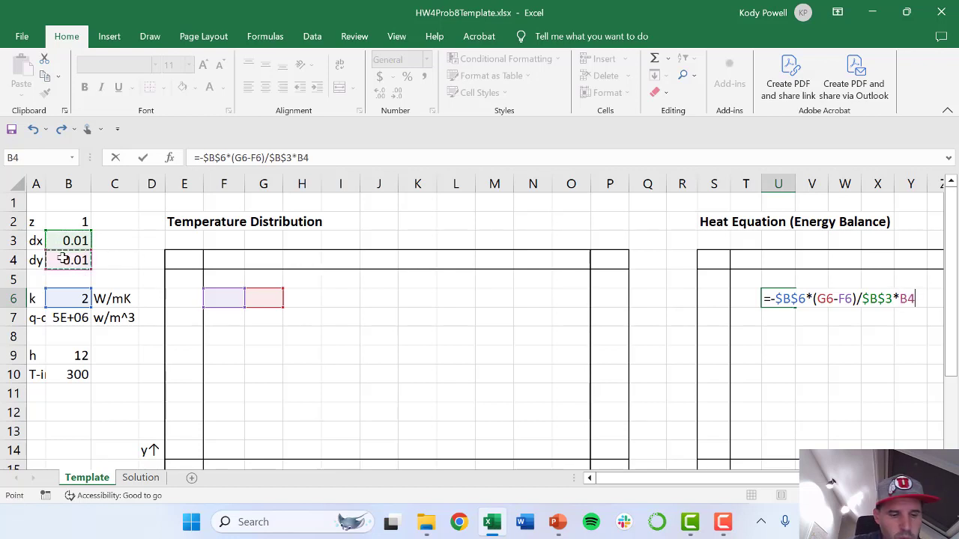
pyautogui.press('F4')
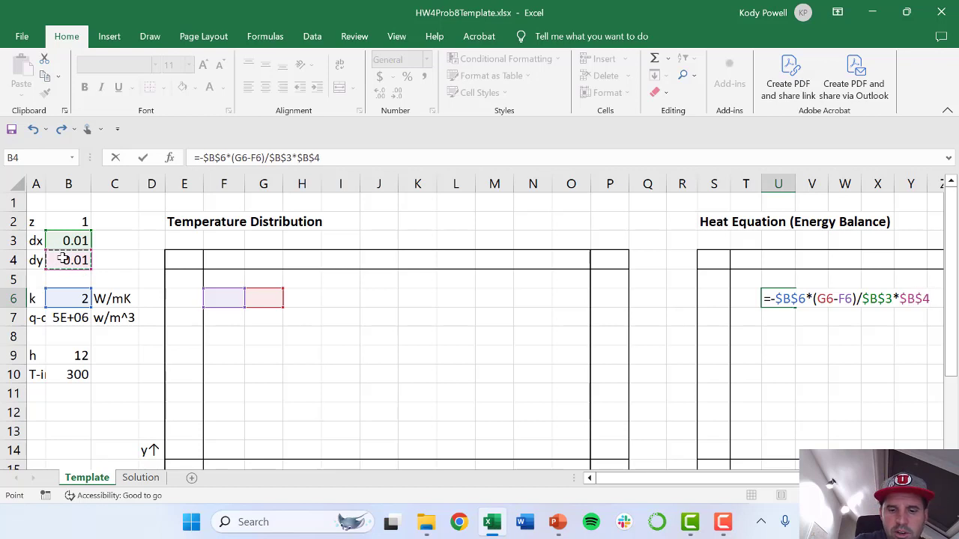
pyautogui.write('*')
pyautogui.click(61, 220)
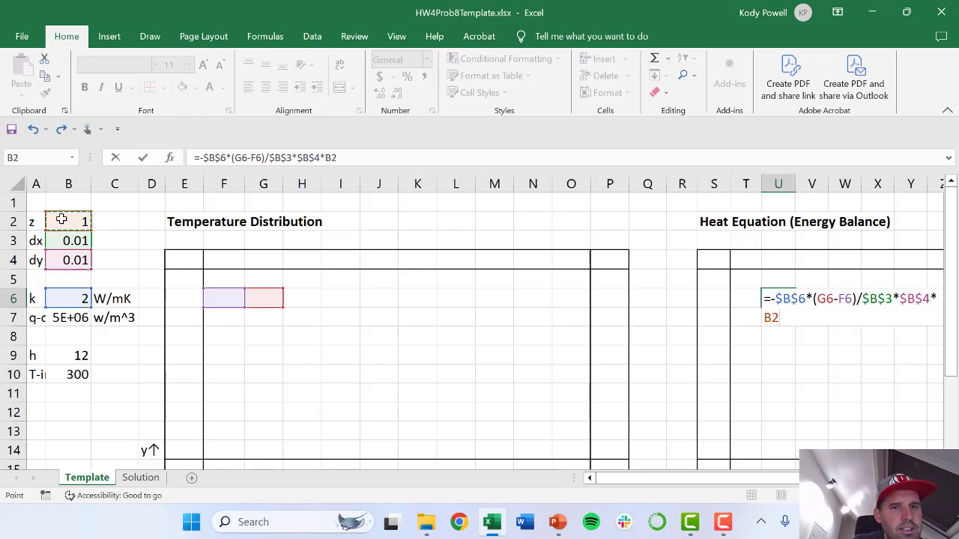
pyautogui.press('F4')
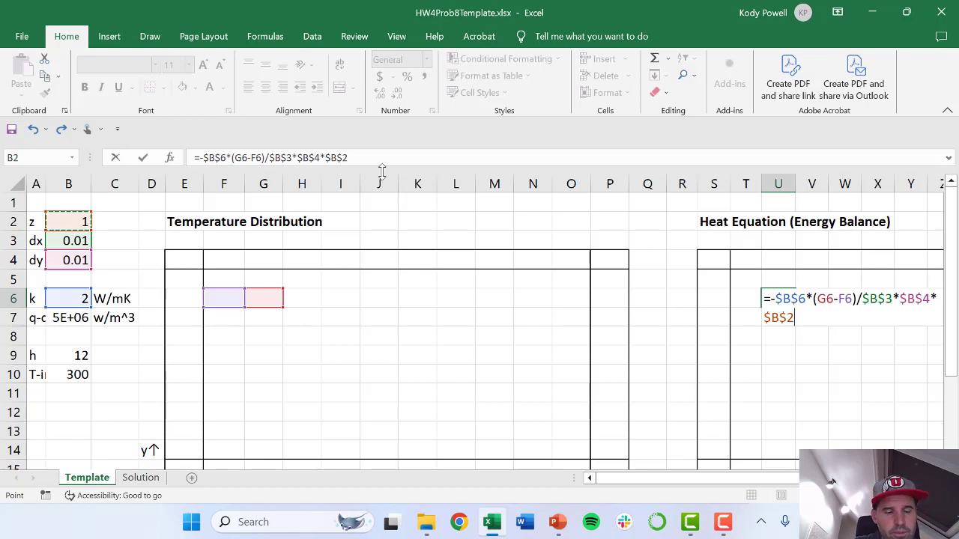
pyautogui.press('Return')
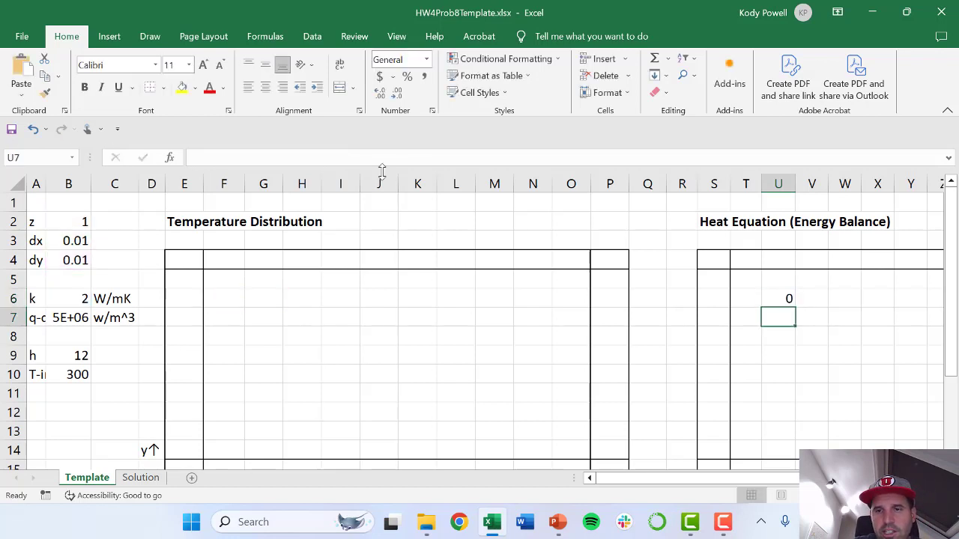
# Step: Reopen the U6 formula and begin the x-direction outflow term with + $B$6* at its end
pyautogui.press('Up')
pyautogui.click(355, 157)
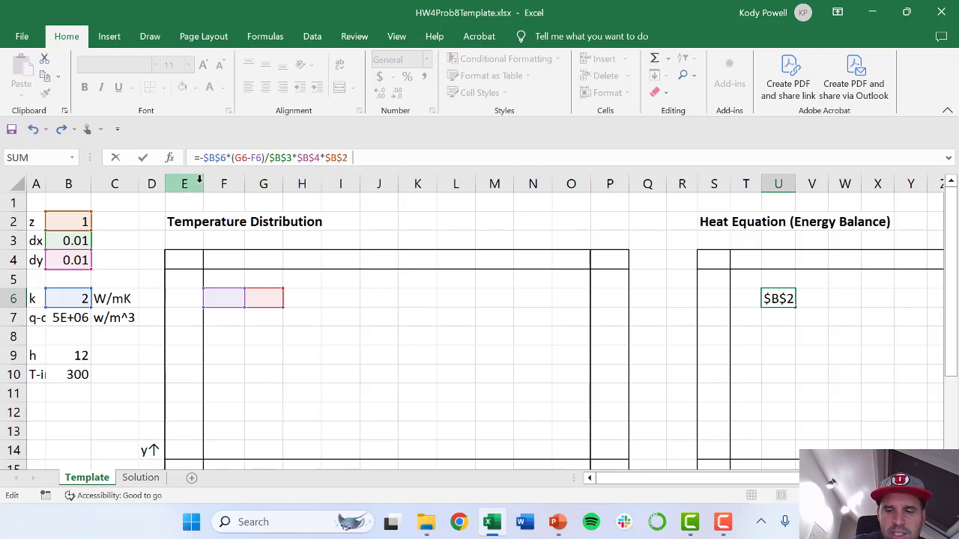
pyautogui.write('+')
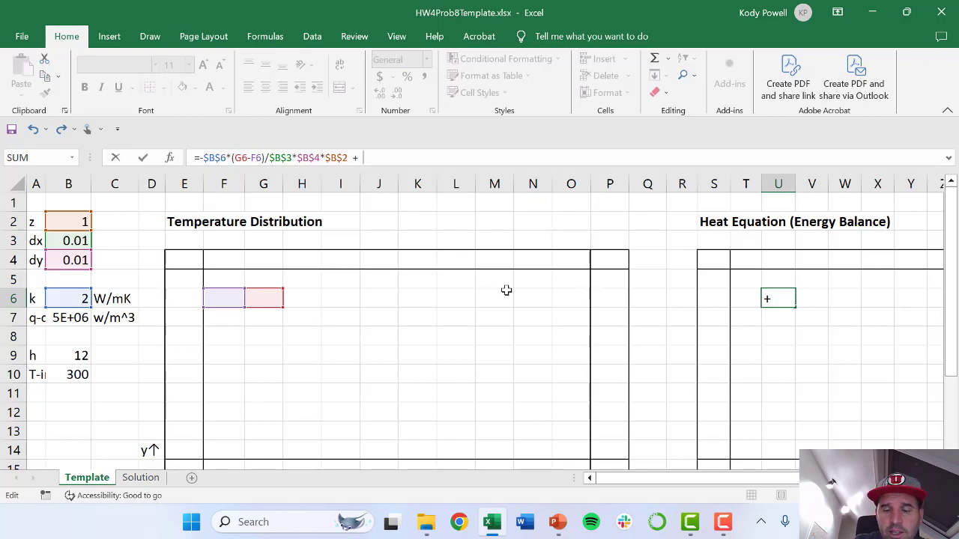
pyautogui.click(72, 298)
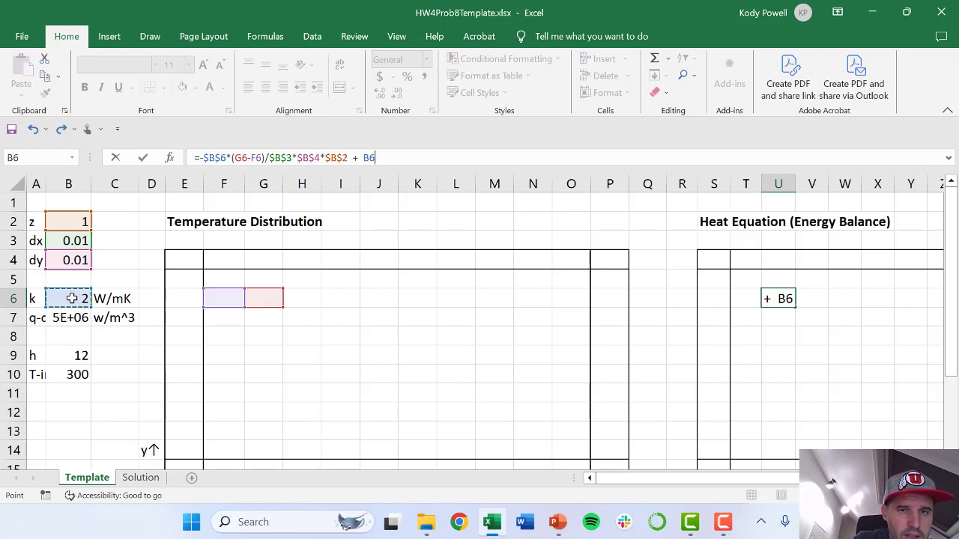
pyautogui.press('F4')
pyautogui.write('*')
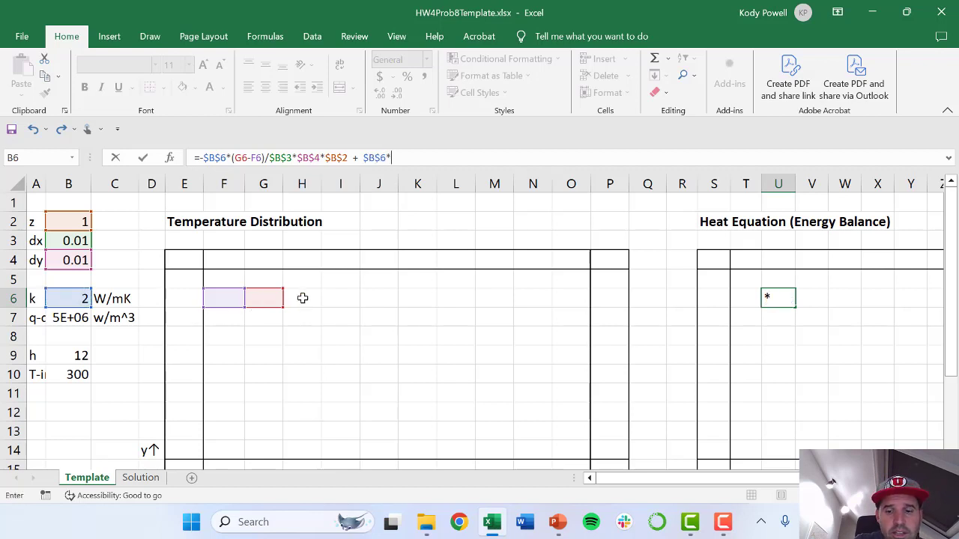
# Step: Continue the x-direction outflow term in U6 with the temperature difference (H6-G6) divided by dx as the absolute reference $B$3
pyautogui.write('(')
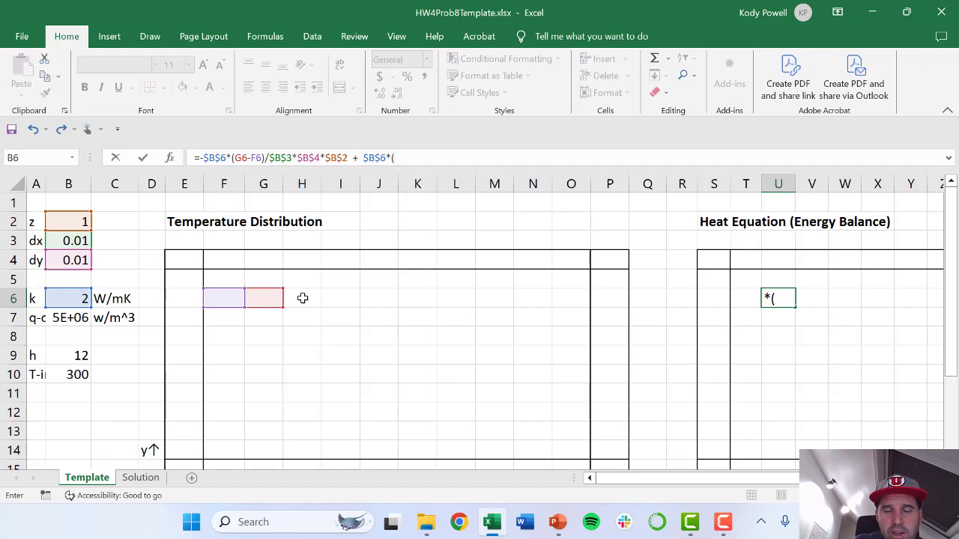
pyautogui.click(302, 298)
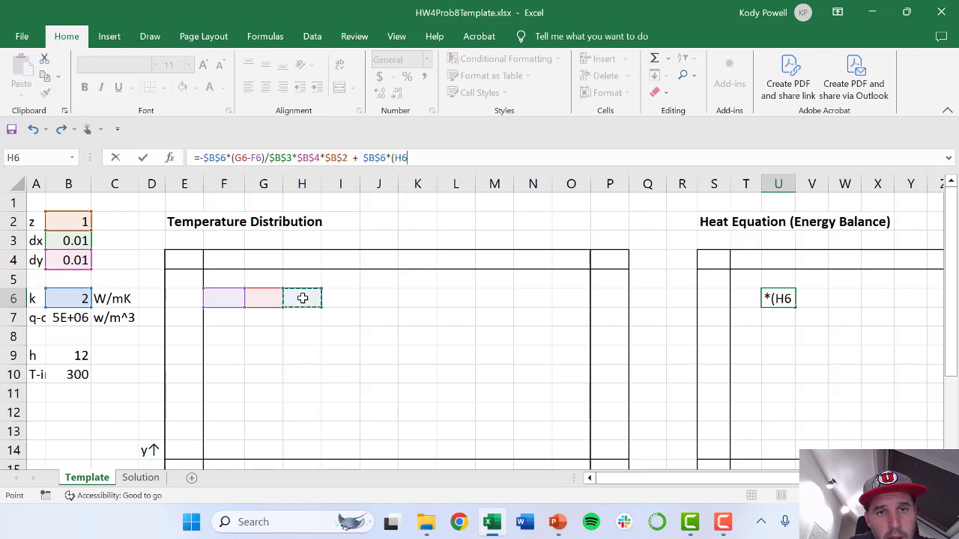
pyautogui.write('-')
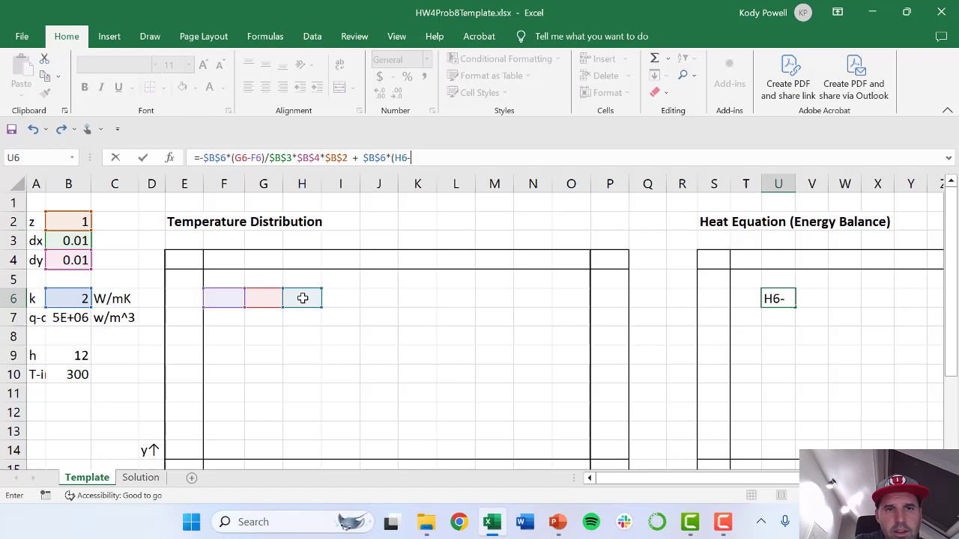
pyautogui.click(263, 298)
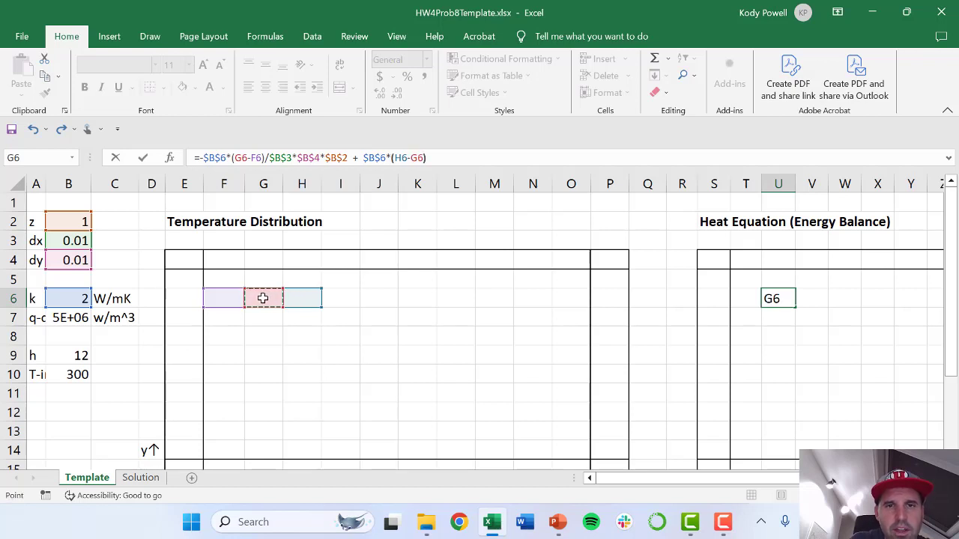
pyautogui.write(')')
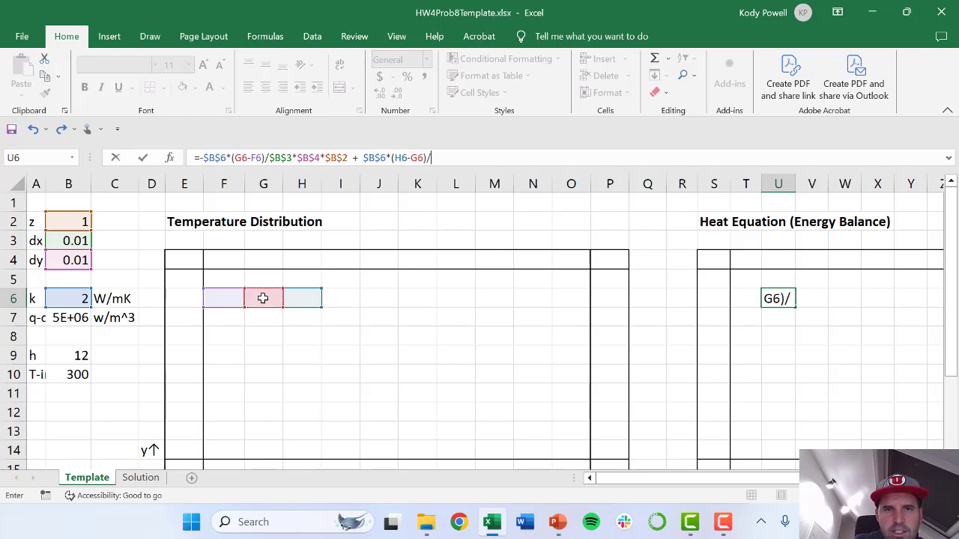
pyautogui.click(65, 240)
pyautogui.press('F4')
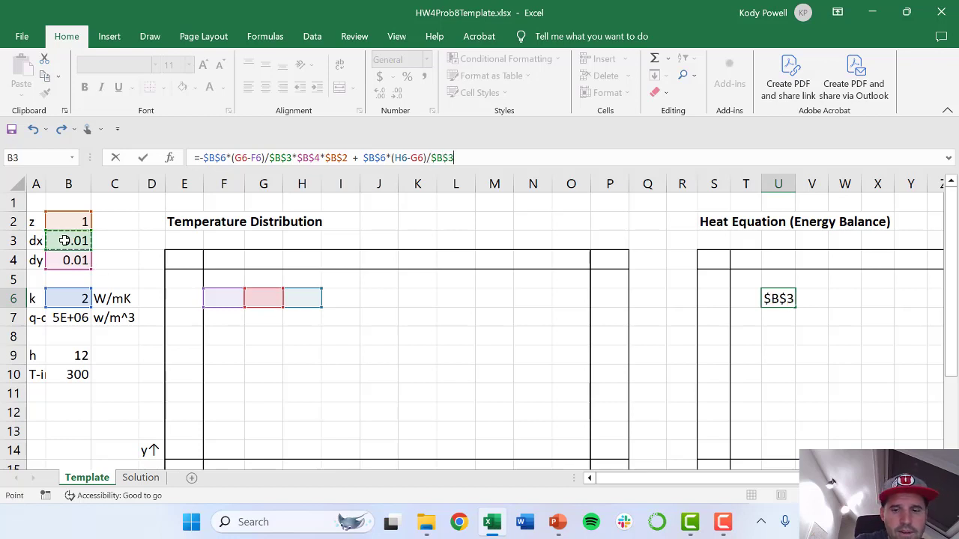
# Step: Multiply the x-direction outflow term in U6 by dy and z as absolute references, *$B$4*$B$2
pyautogui.write('*')
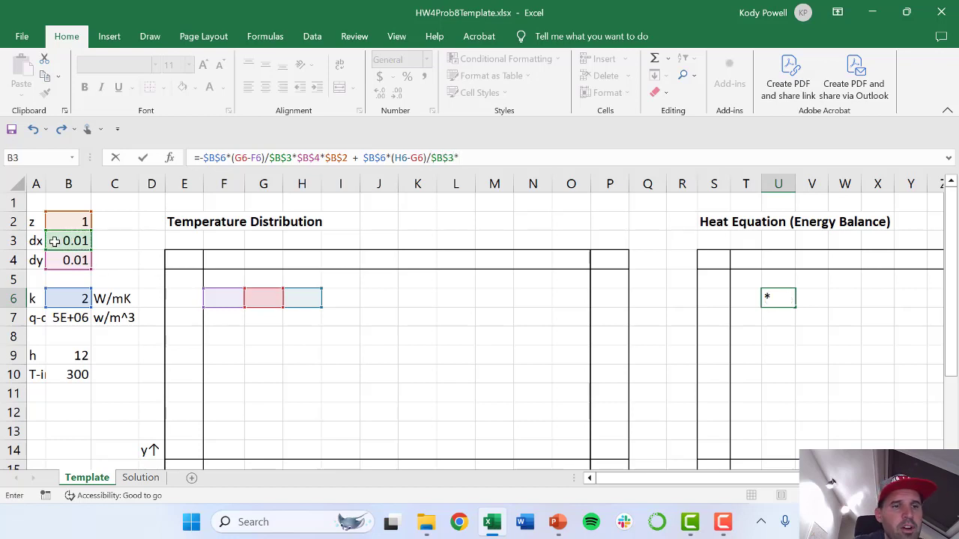
pyautogui.click(55, 259)
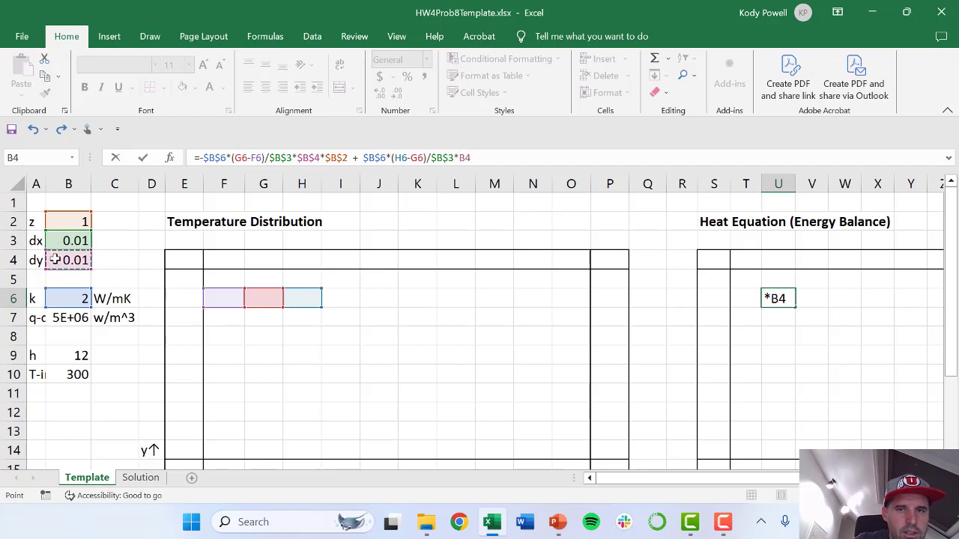
pyautogui.press('F4')
pyautogui.write('*')
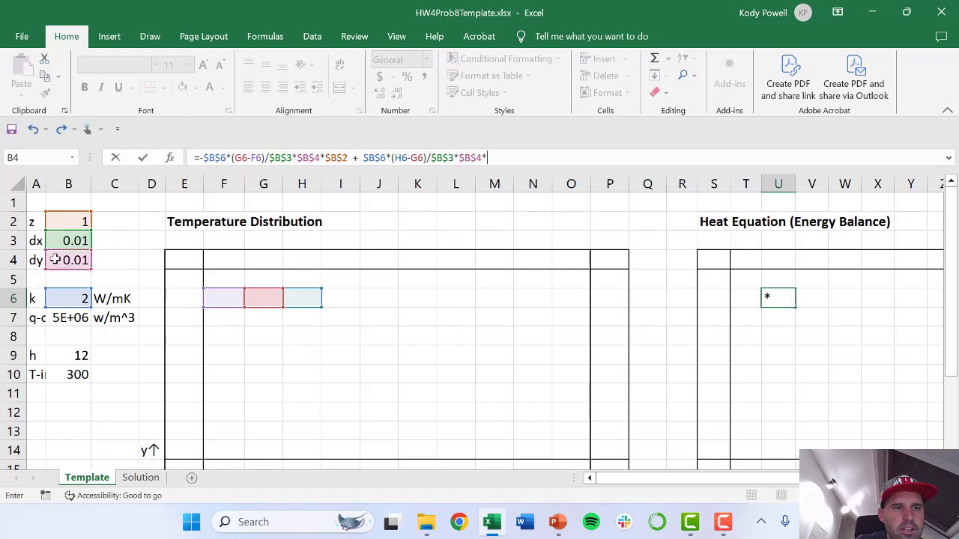
pyautogui.click(66, 222)
pyautogui.press('F4')
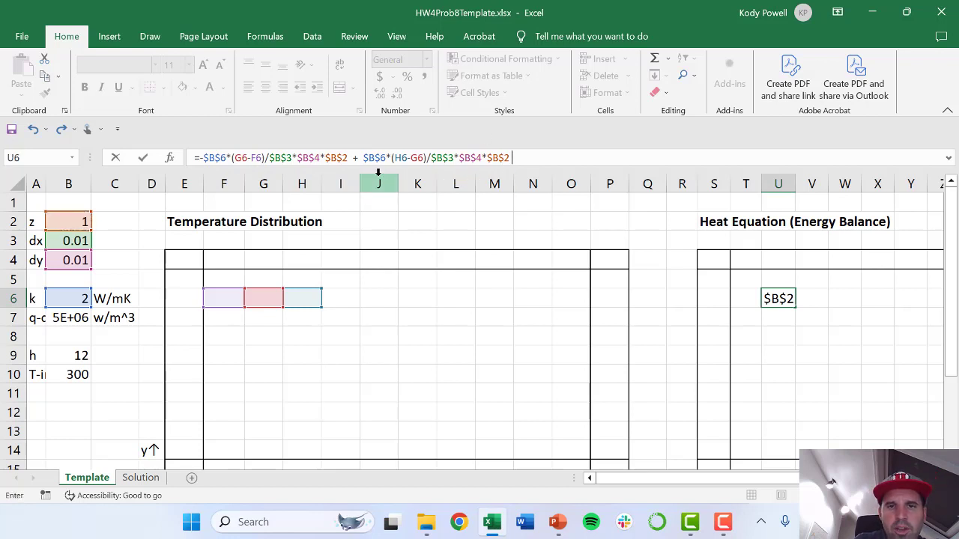
# Step: Begin the y-direction inflow term in the U6 formula by appending - $B$6*(G6-G7), with conductivity as an absolute reference
pyautogui.write('-')
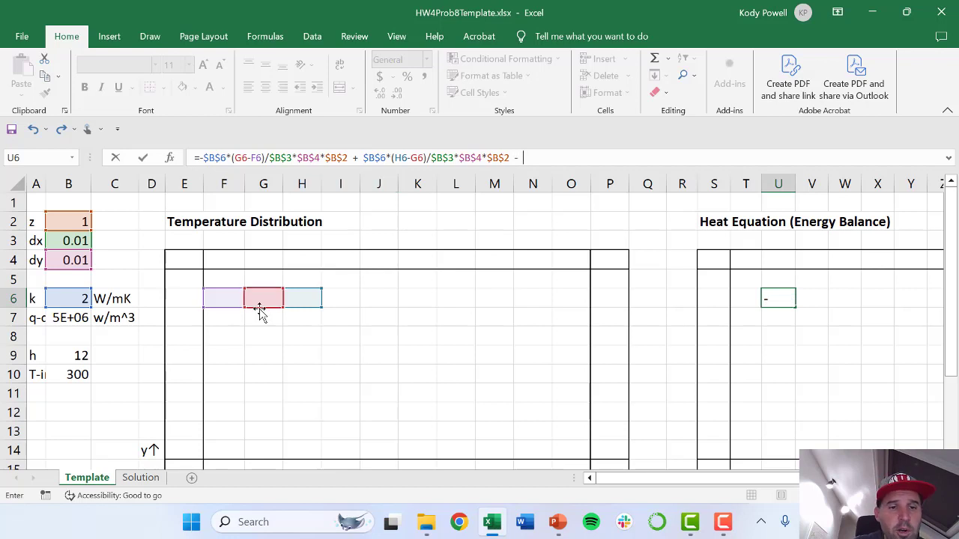
pyautogui.click(70, 297)
pyautogui.press('F4')
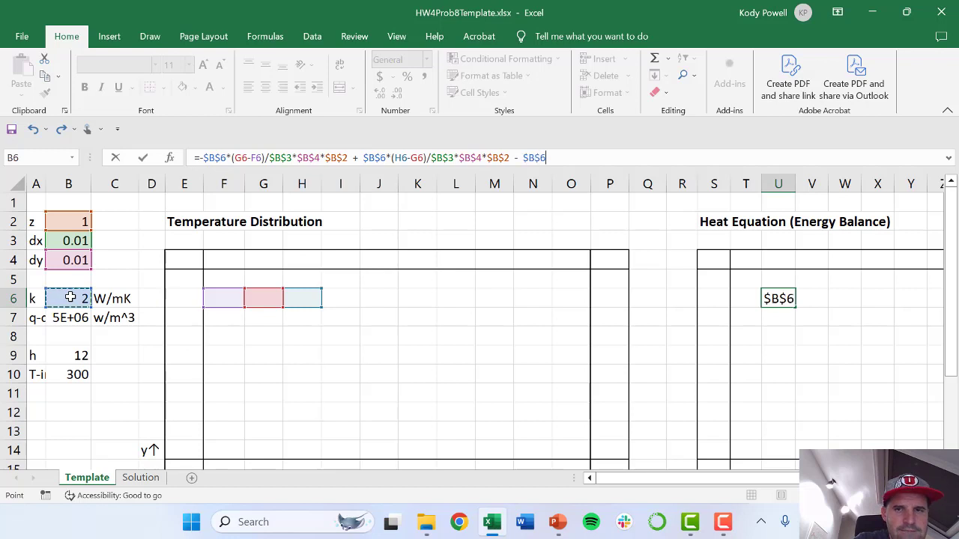
pyautogui.write('*')
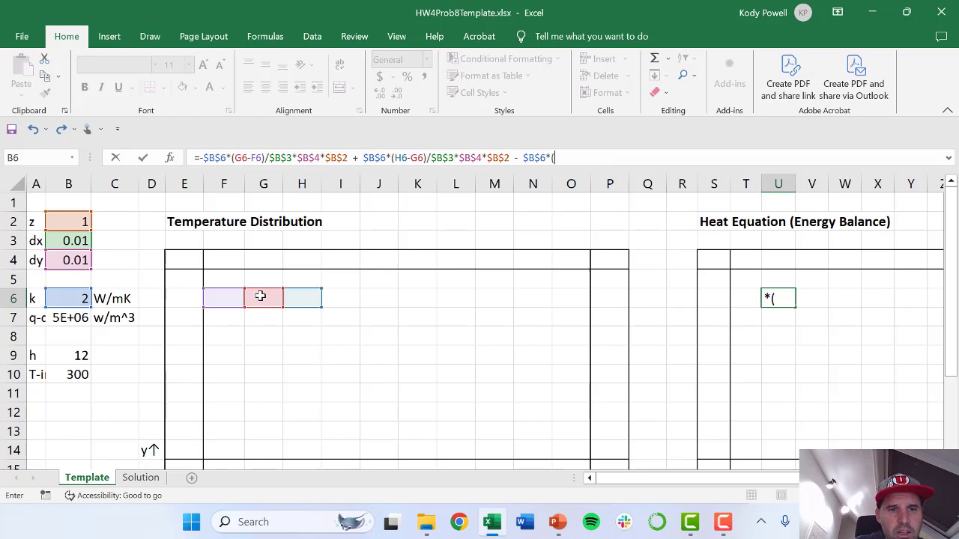
pyautogui.write('(')
pyautogui.click(260, 296)
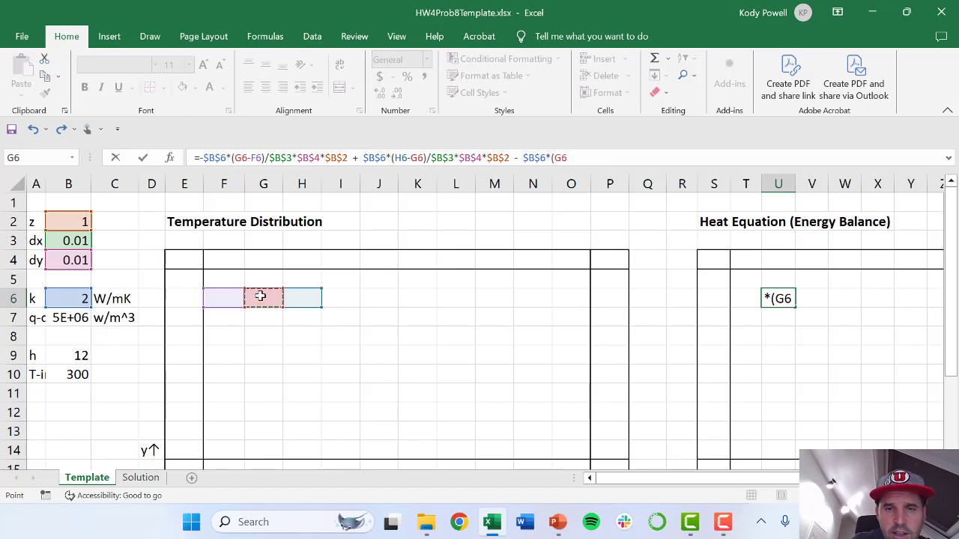
pyautogui.write('-')
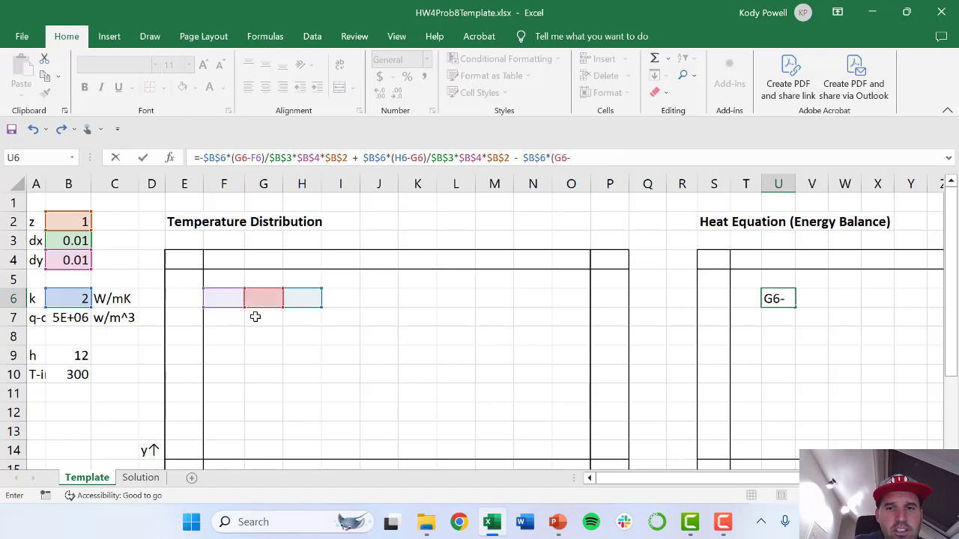
pyautogui.click(255, 317)
pyautogui.write(')')
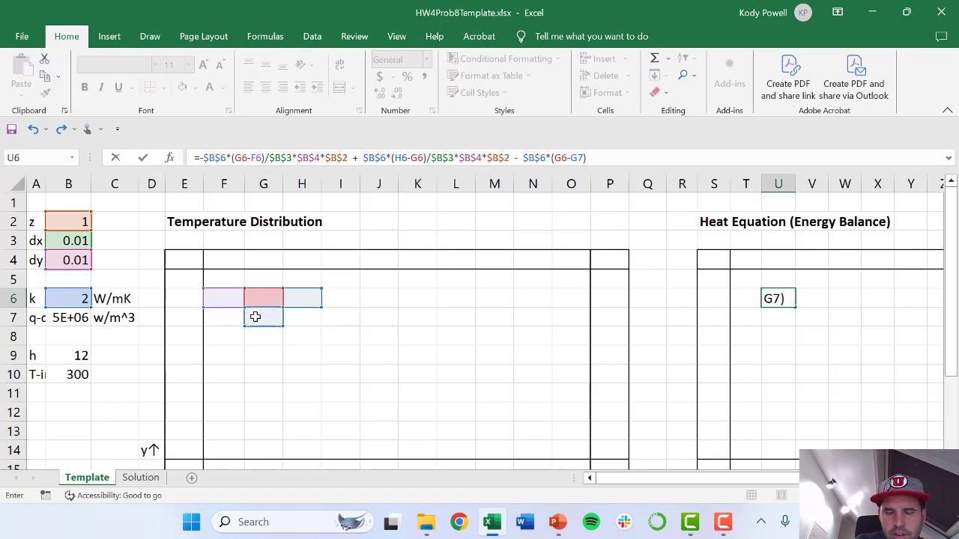
# Step: Divide the y-direction inflow term by dy and multiply it by dx and z as absolute references, /$B$4*$B$3*$B$2
pyautogui.write('/')
pyautogui.click(72, 260)
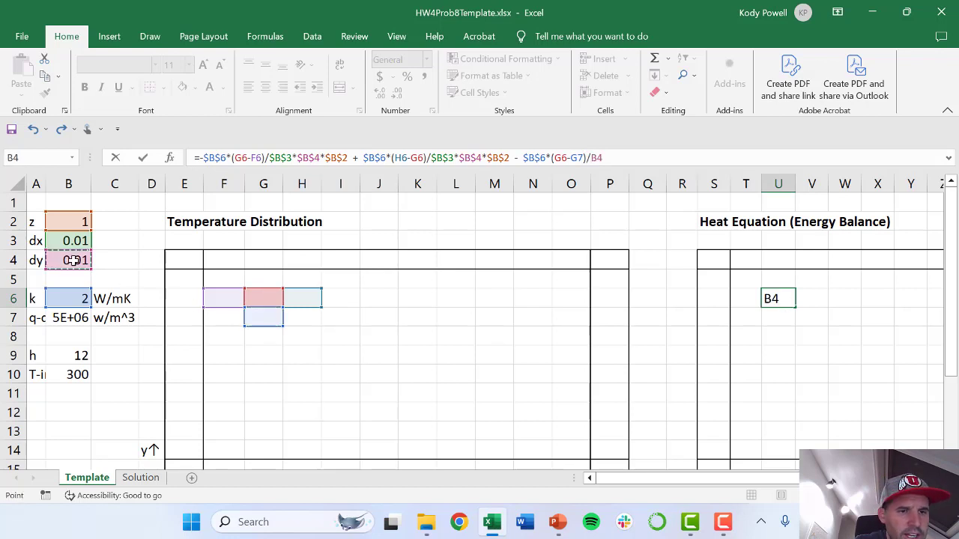
pyautogui.press('F4')
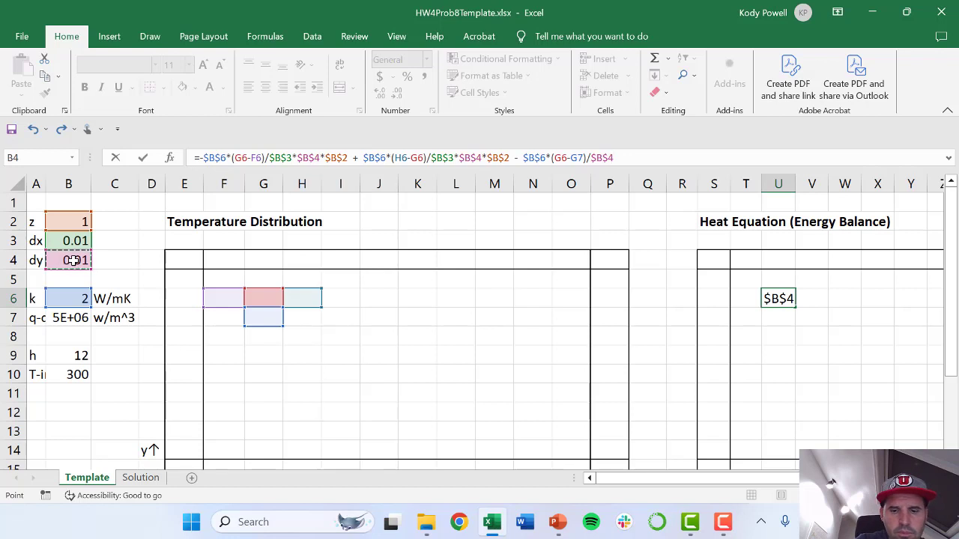
pyautogui.write('*')
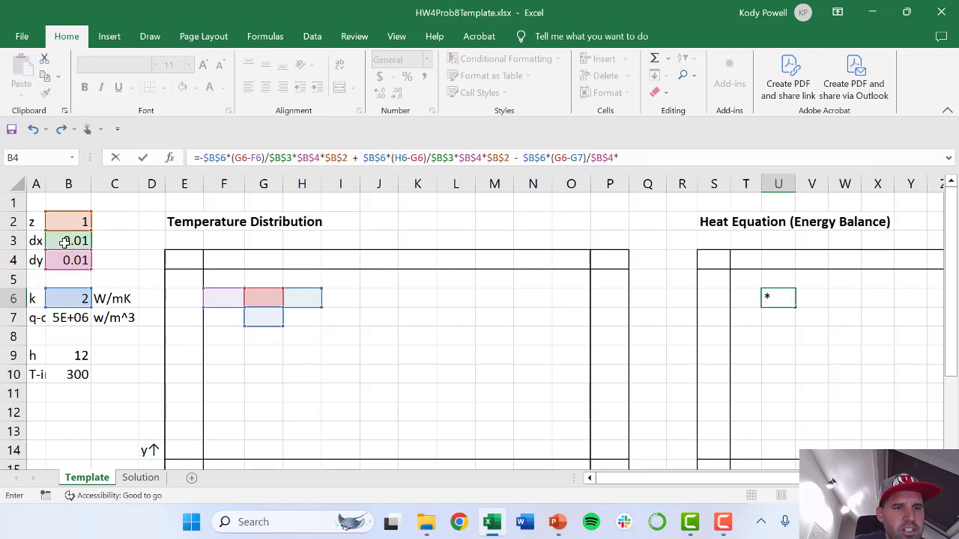
pyautogui.click(65, 241)
pyautogui.press('F4')
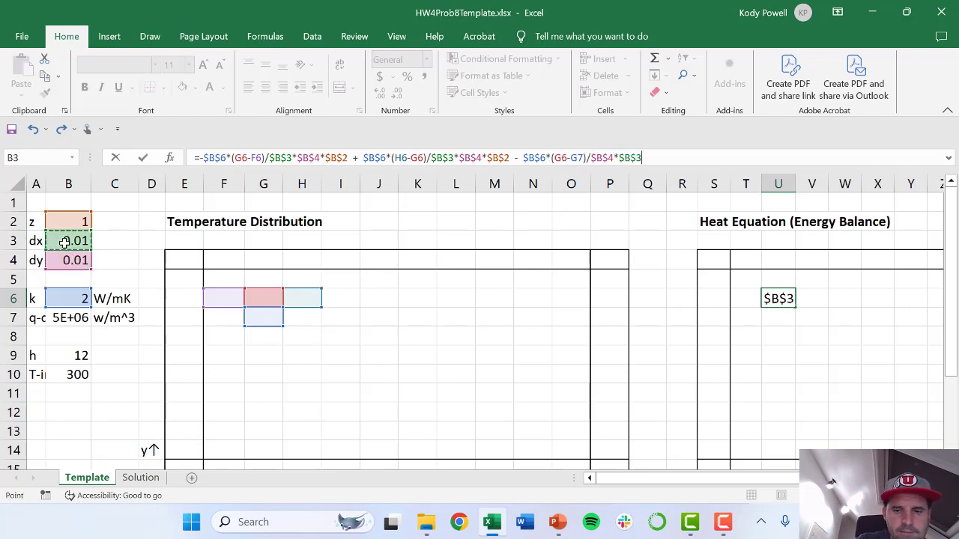
pyautogui.write('*')
pyautogui.click(64, 221)
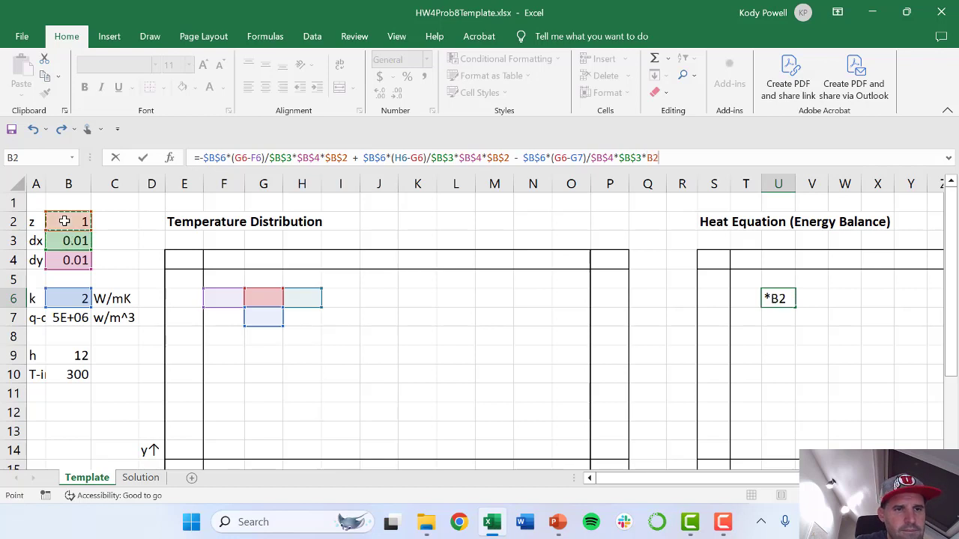
pyautogui.press('F4')
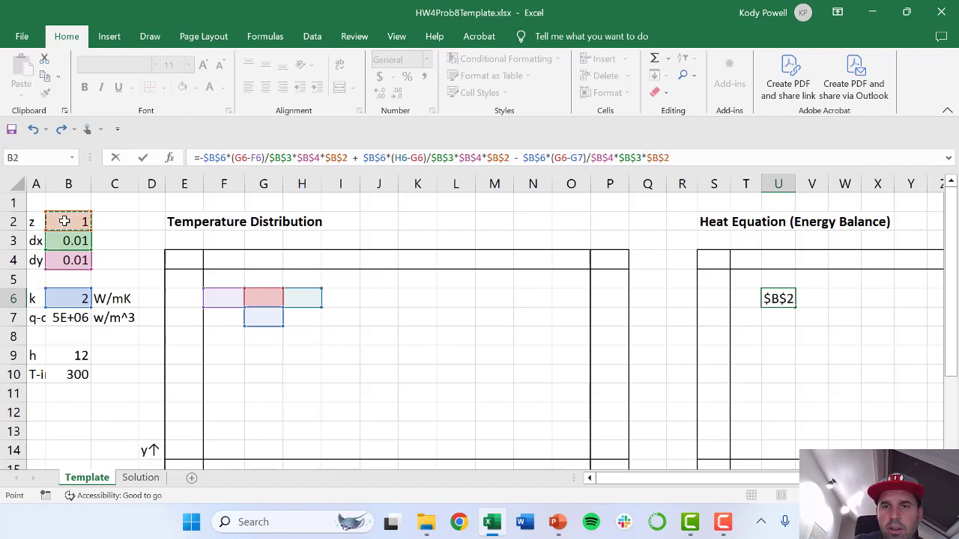
# Step: Begin the y-direction outflow term in the U6 formula by appending + $B$6*(G5-G6), with conductivity as an absolute reference
pyautogui.write('+')
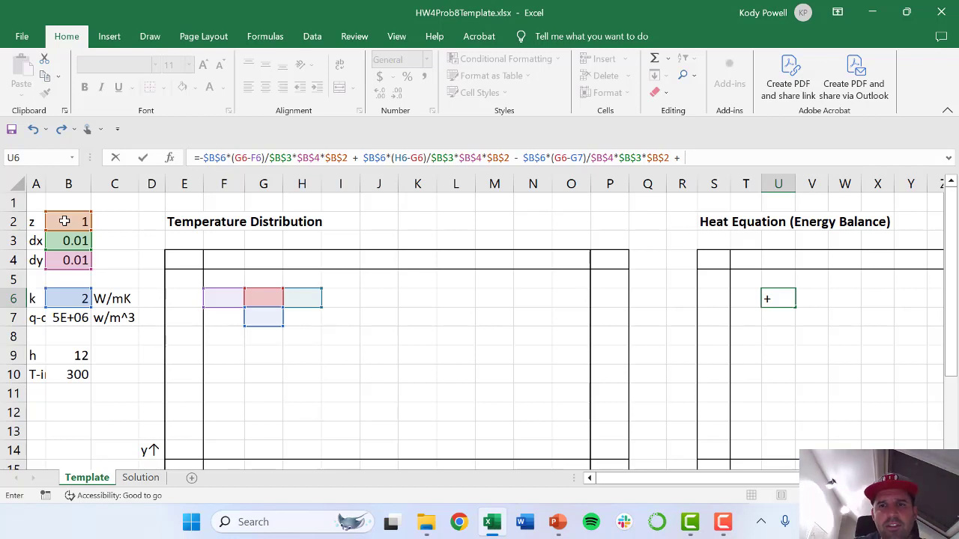
pyautogui.click(65, 298)
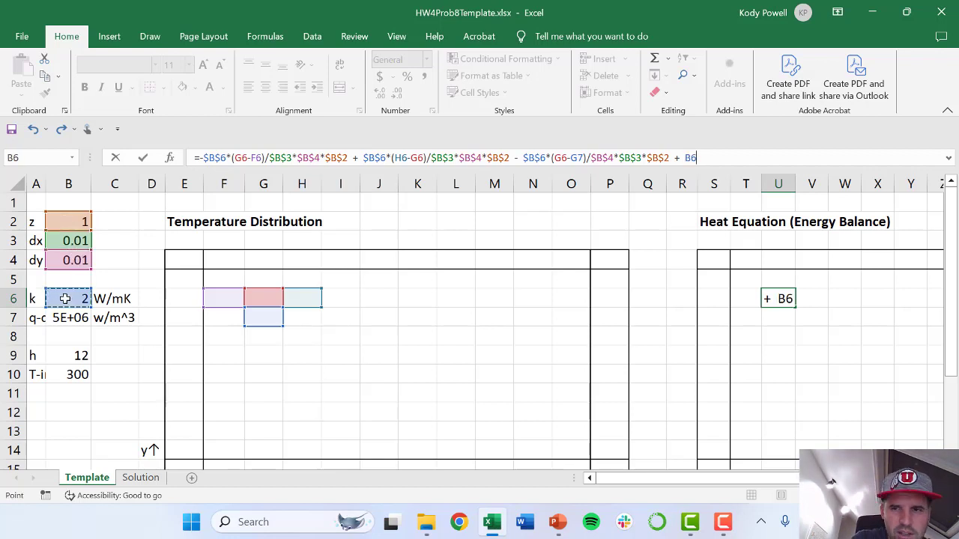
pyautogui.press('F4')
pyautogui.write('*(')
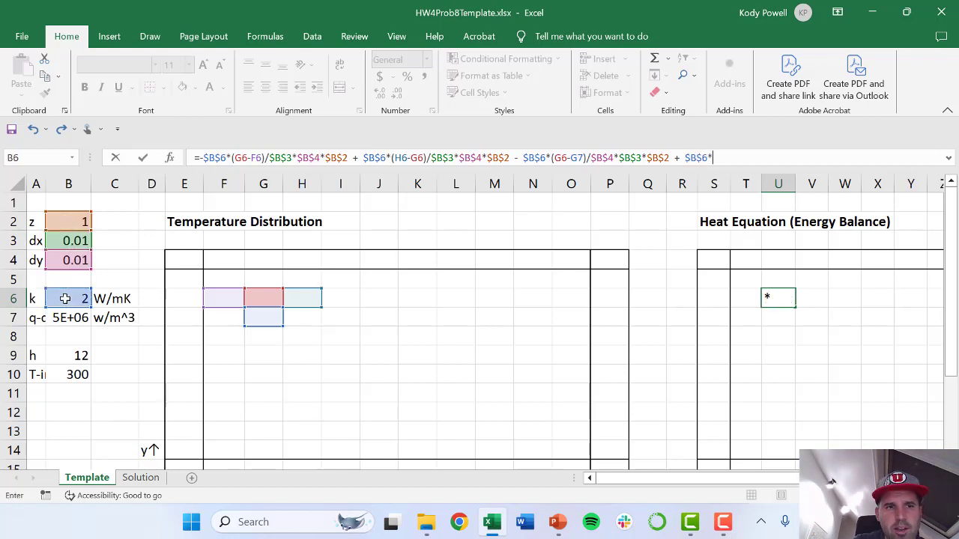
pyautogui.click(257, 280)
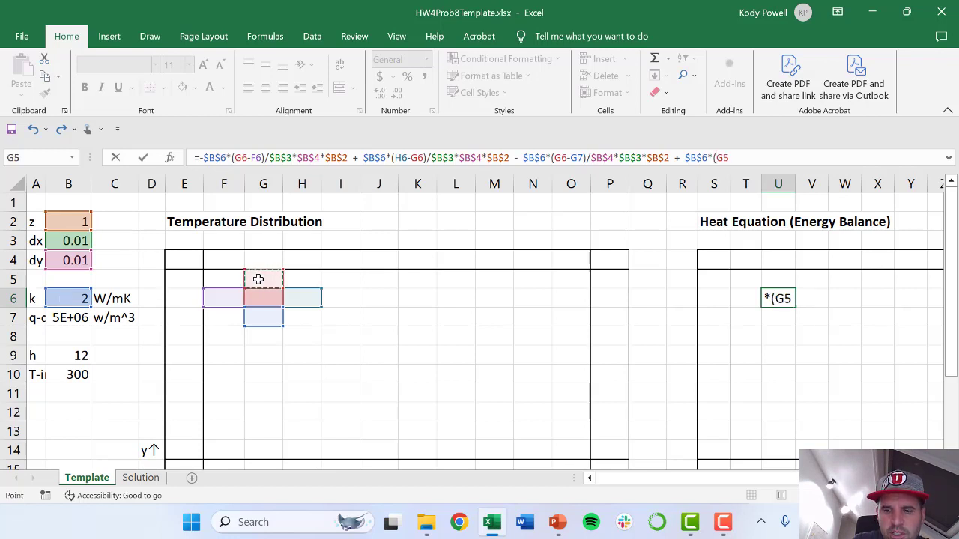
pyautogui.write('-')
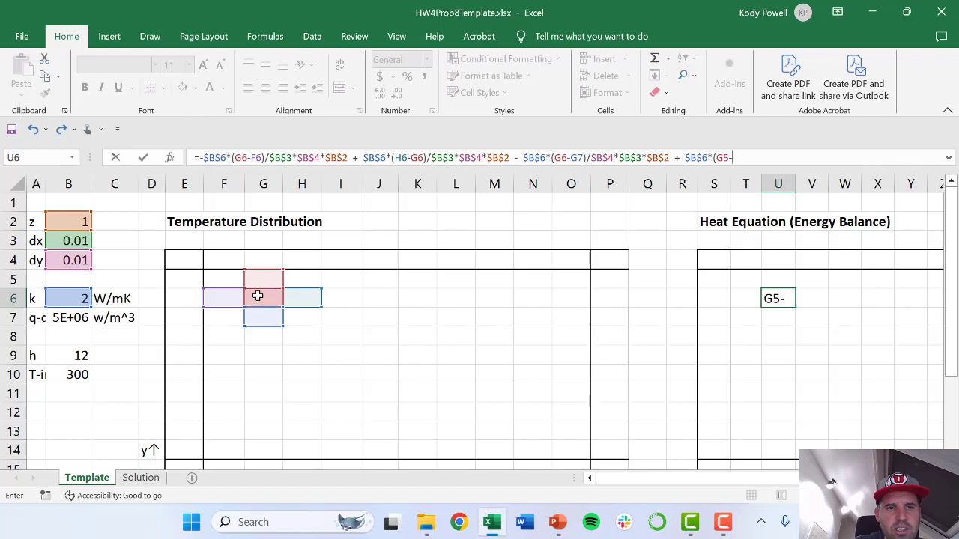
pyautogui.click(257, 296)
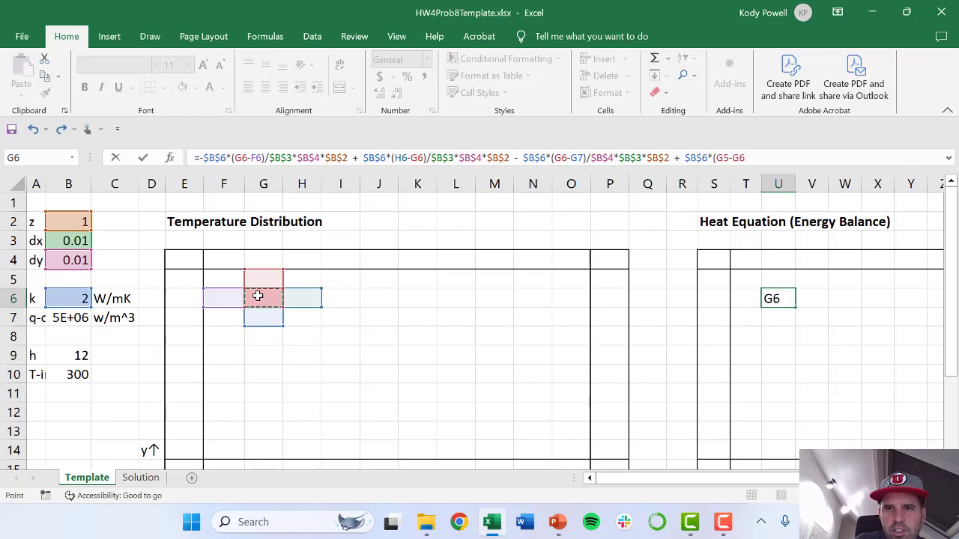
pyautogui.write(')')
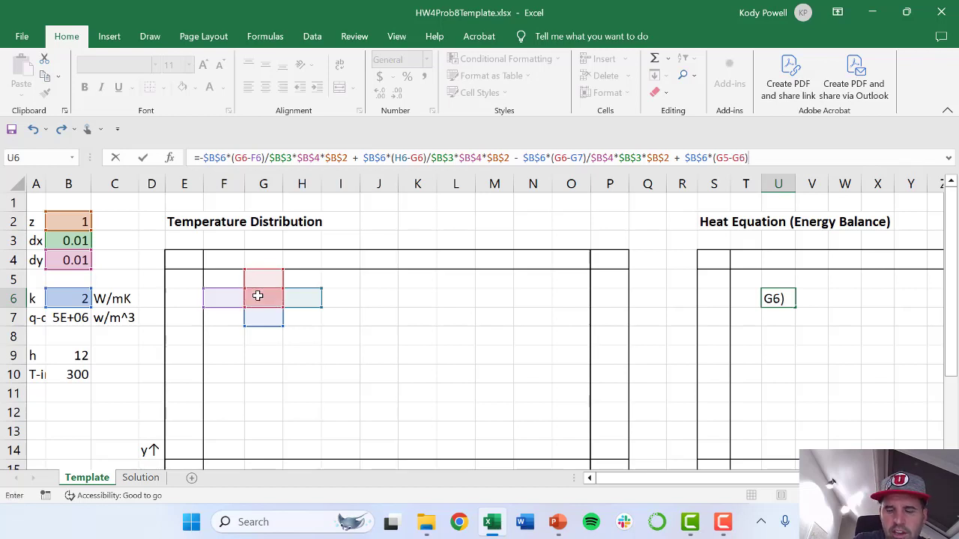
# Step: Complete the y-direction outflow term in U6 with dy, dx and z as absolute references, /$B$4*$B$3*$B$2
pyautogui.write('/')
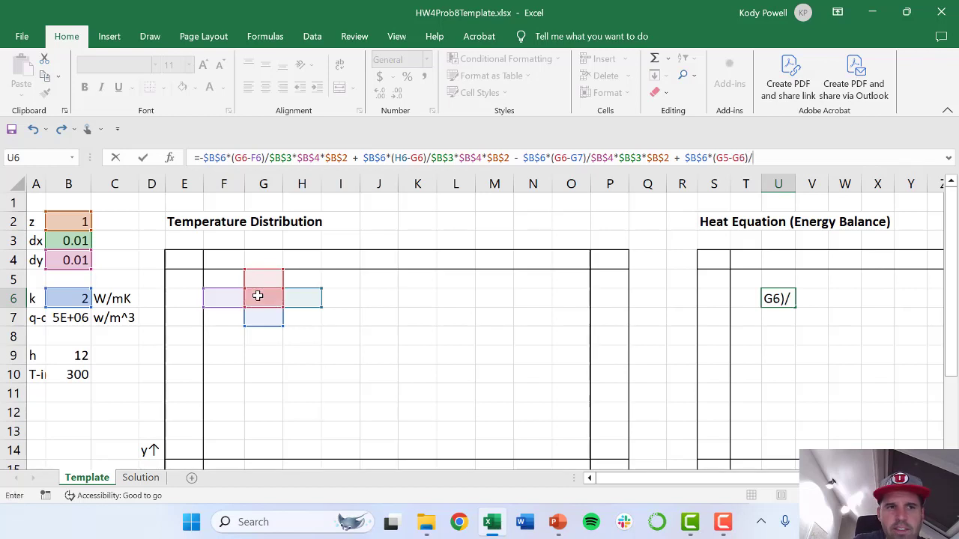
pyautogui.click(68, 258)
pyautogui.press('F4')
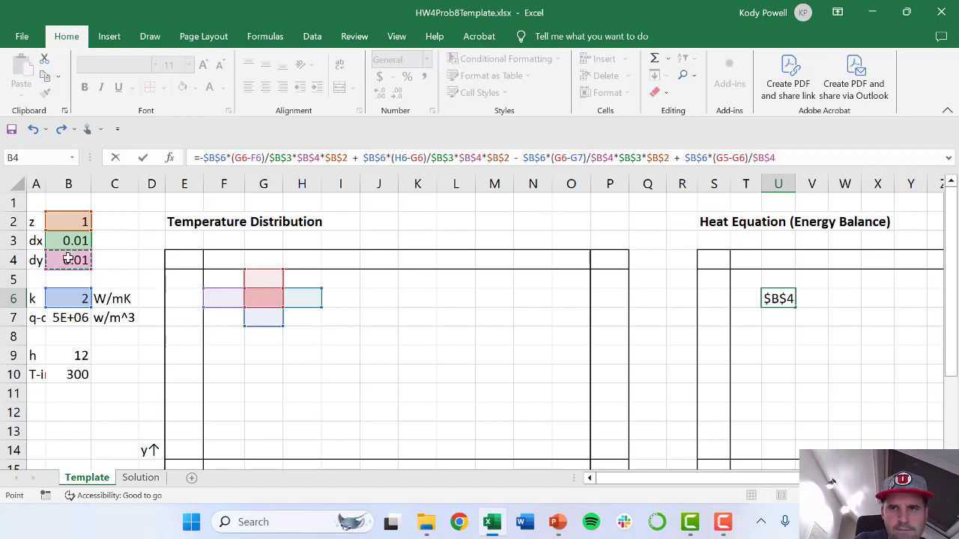
pyautogui.write('*')
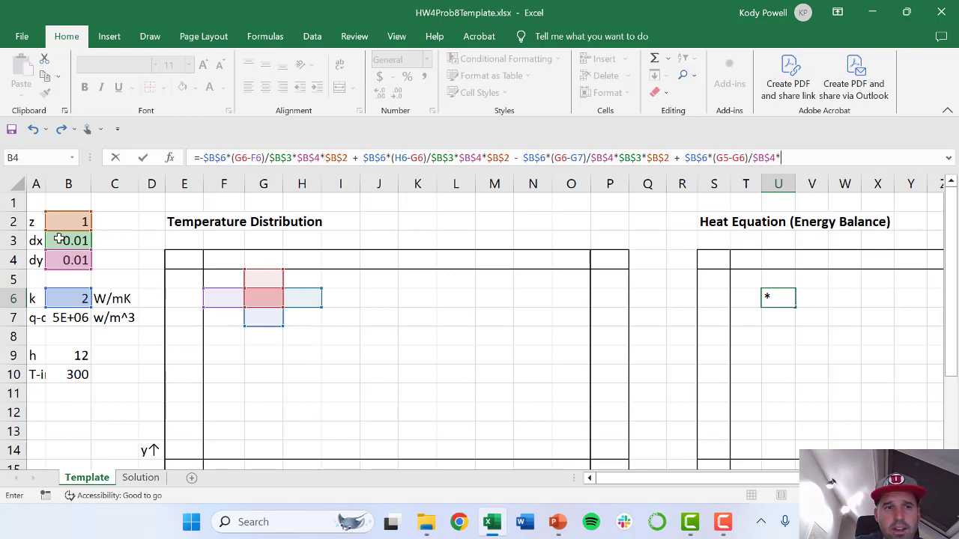
pyautogui.click(58, 239)
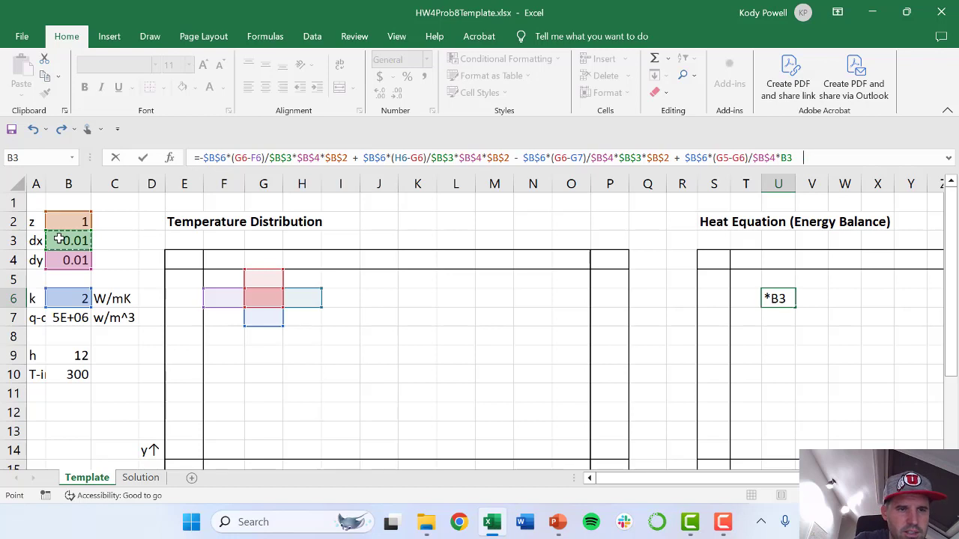
pyautogui.press('F4')
pyautogui.write('*')
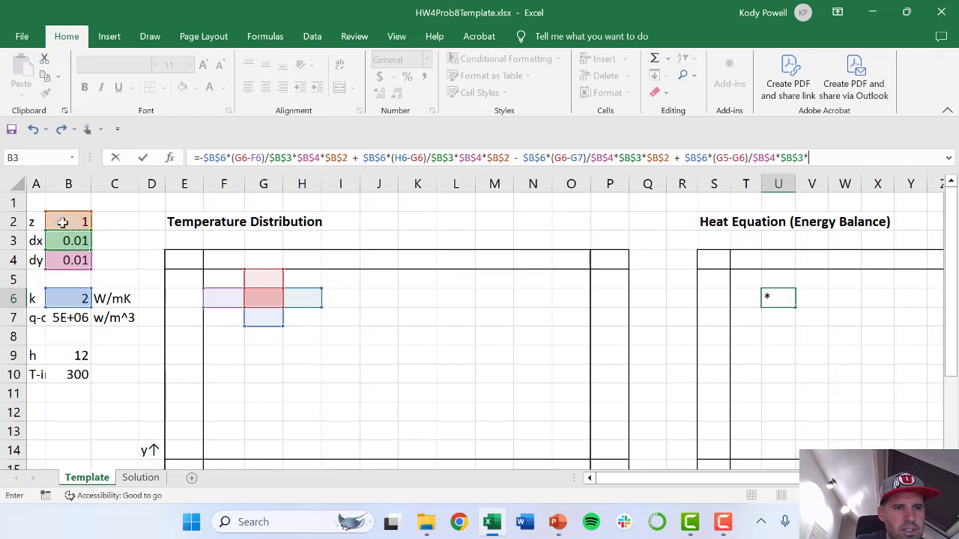
pyautogui.click(63, 221)
pyautogui.press('F4')
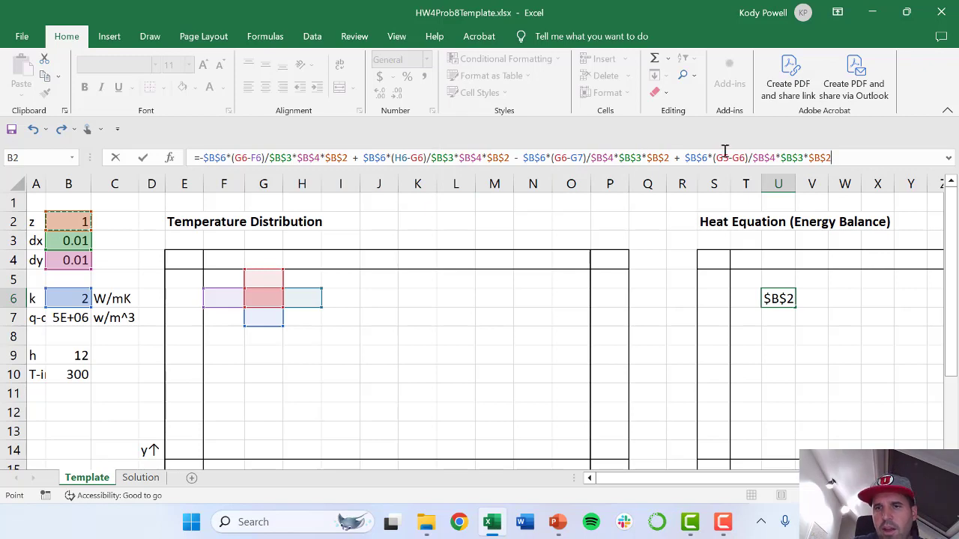
# Step: Commit the energy balance formula in U6 and fill it across the interior cells U6:AB13
pyautogui.press('Return')
pyautogui.press('Right')
pyautogui.press('Right')
pyautogui.press('Right')
pyautogui.press('Right')
pyautogui.press('Right')
pyautogui.press('Right')
pyautogui.press('Right')
pyautogui.press('Right')
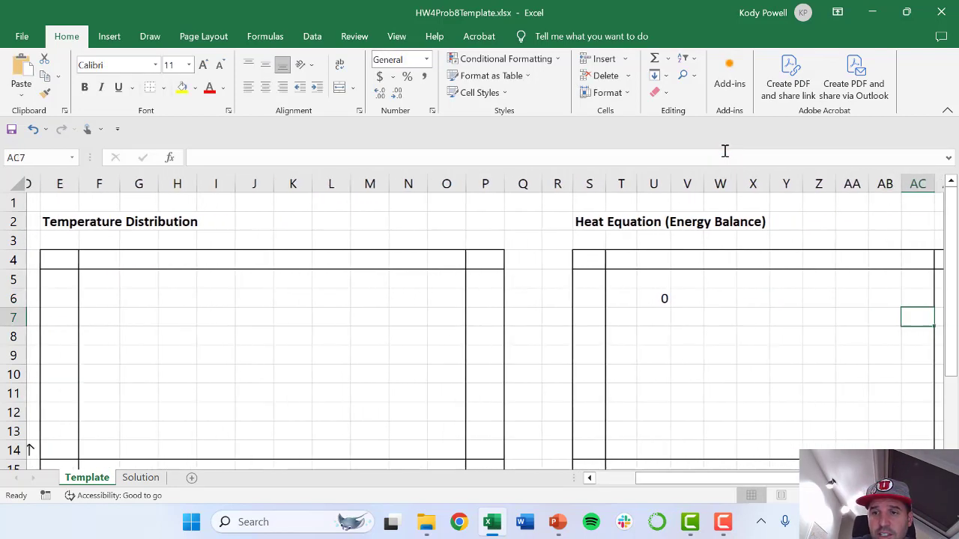
pyautogui.press('Right')
pyautogui.press('Right')
pyautogui.press('Right')
pyautogui.press('Down')
pyautogui.press('Down')
pyautogui.press('Down')
pyautogui.press('Down')
pyautogui.press('Down')
pyautogui.press('Down')
pyautogui.press('Down')
pyautogui.press('Down')
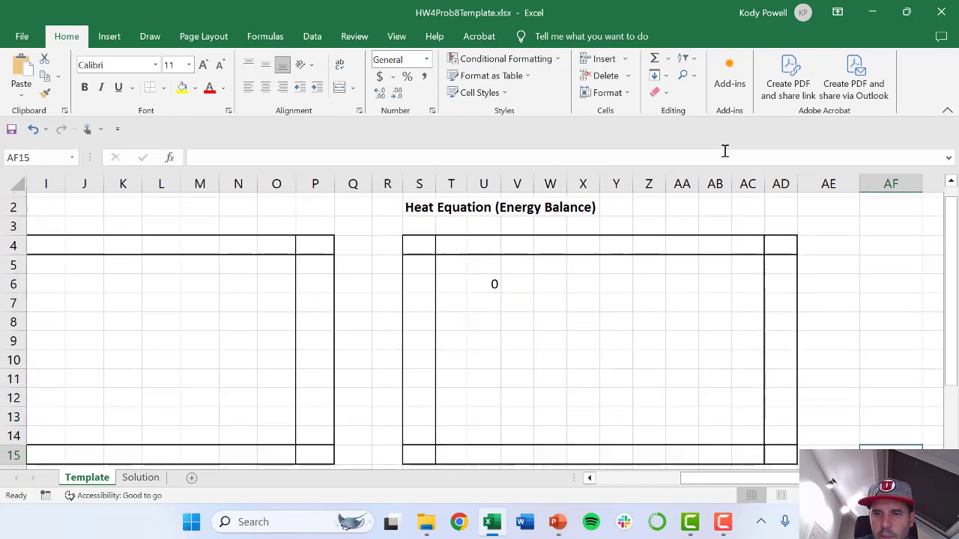
pyautogui.press('Down')
pyautogui.press('Left')
pyautogui.press('Left')
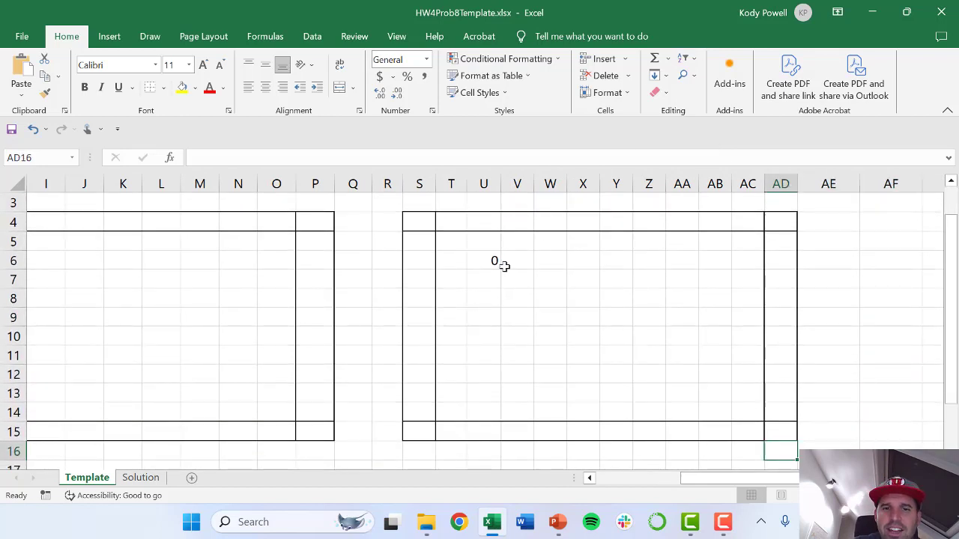
pyautogui.click(496, 262)
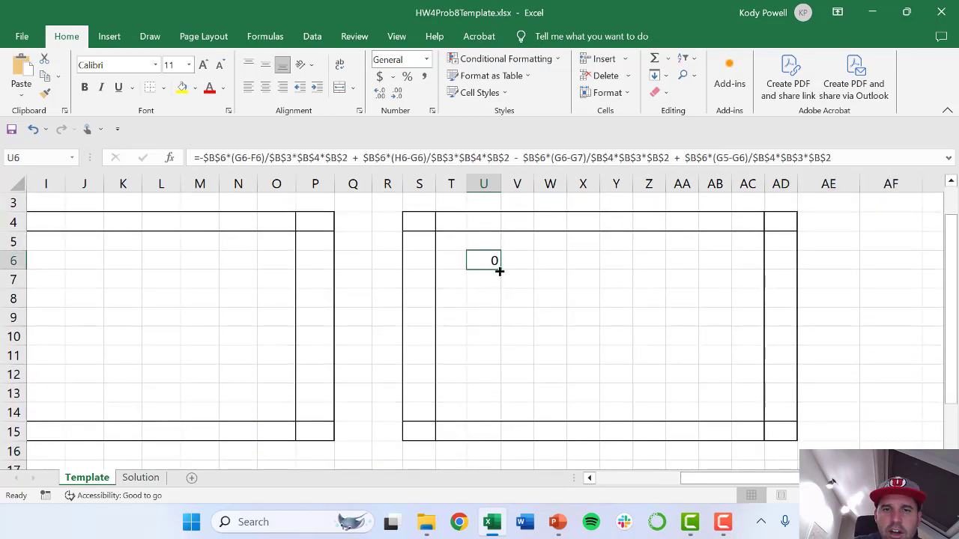
pyautogui.moveTo(500, 271); pyautogui.dragTo(714, 400)
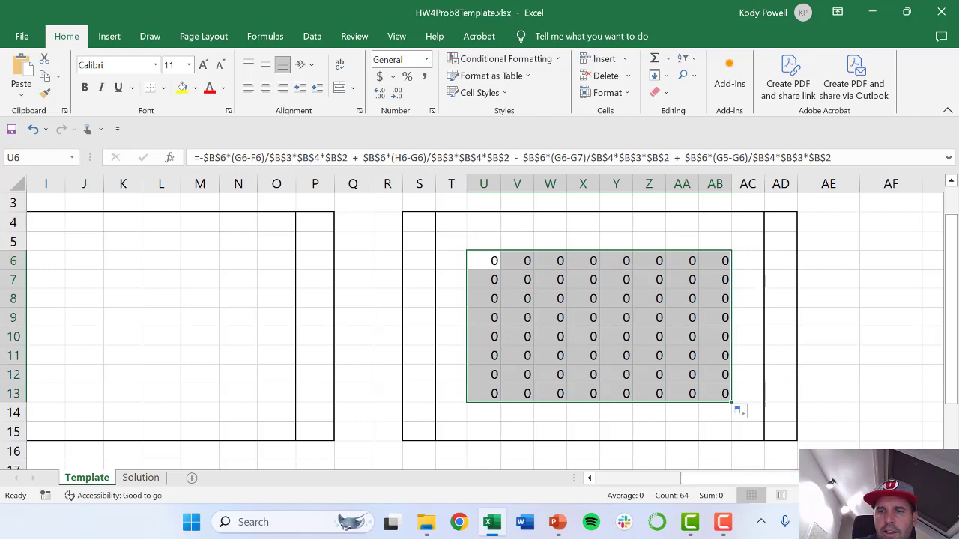
# Step: Check which temperature cells and constants the copied formula in AB13 references
pyautogui.scroll(-1, 869, 429)
pyautogui.hscroll(-2, 869, 429)
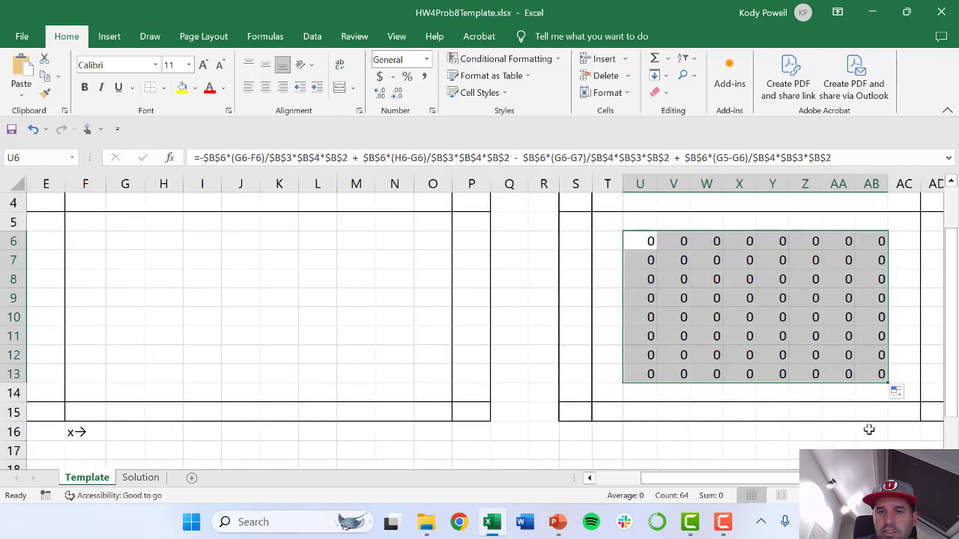
pyautogui.click(875, 374)
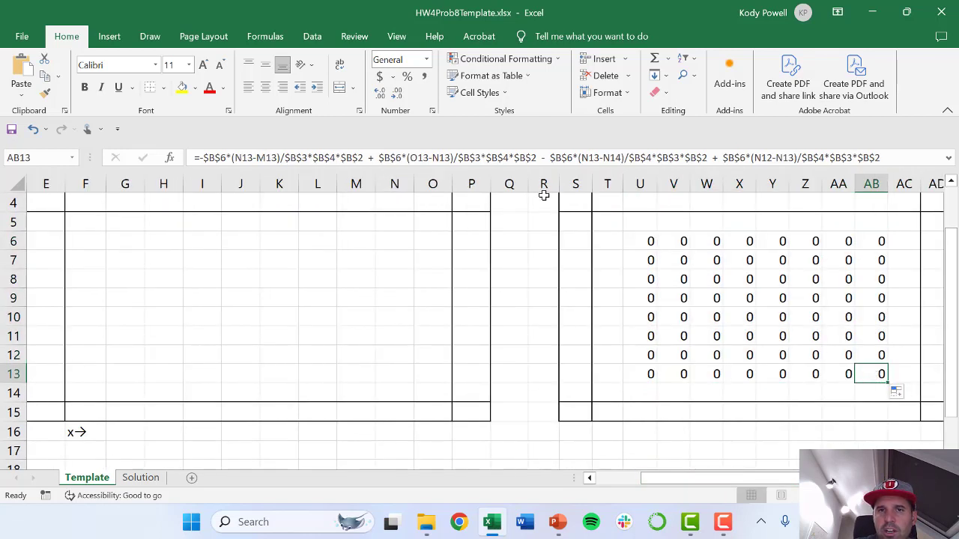
pyautogui.click(541, 164)
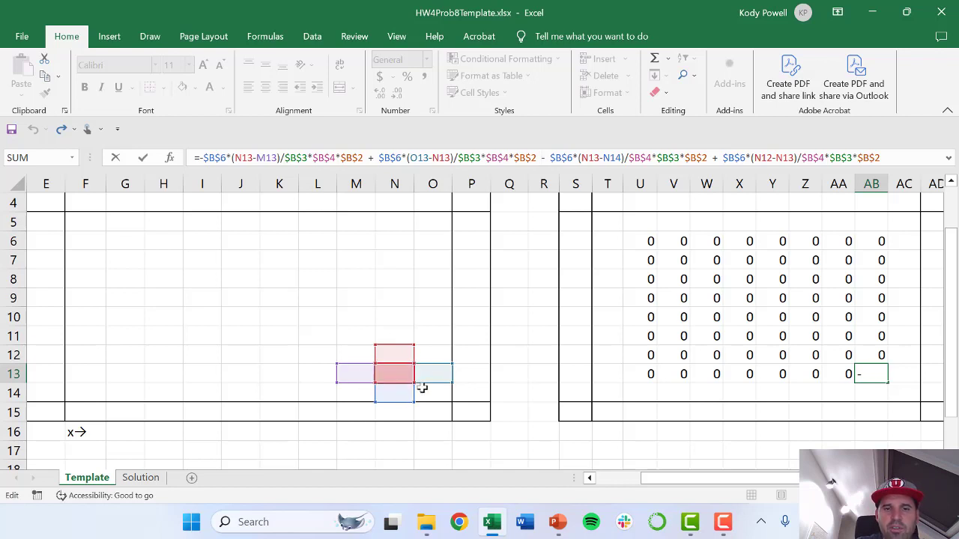
pyautogui.moveTo(663, 482); pyautogui.dragTo(622, 483)
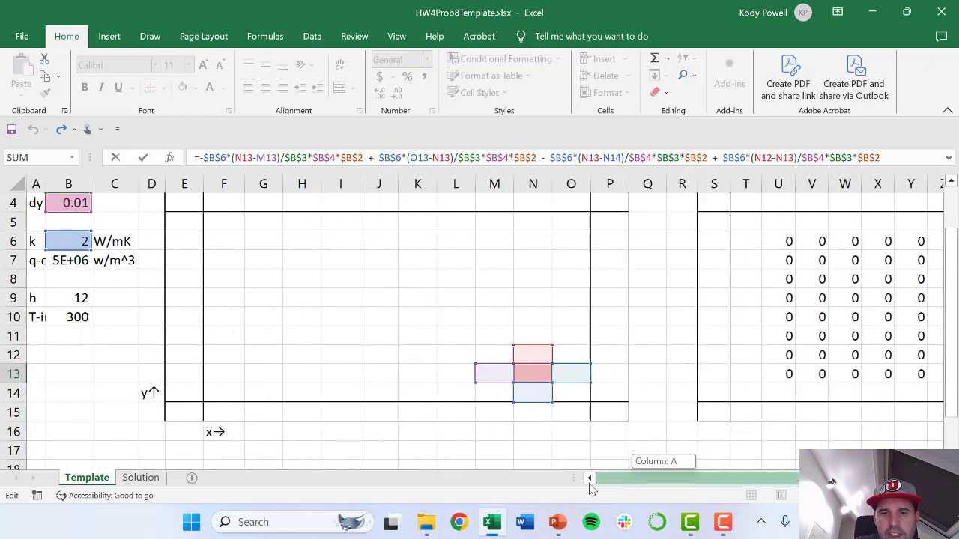
pyautogui.moveTo(953, 298); pyautogui.dragTo(953, 253)
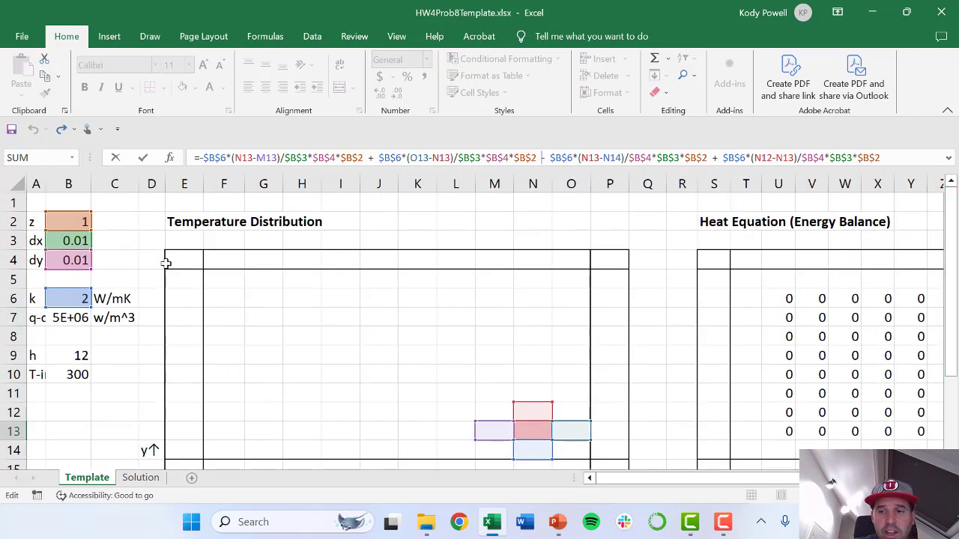
pyautogui.press('Escape')
# Step: Check which temperature cells and constants the copied formula in W12 references
pyautogui.press('Left')
pyautogui.press('Left')
pyautogui.press('Left')
pyautogui.press('Left')
pyautogui.press('Left')
pyautogui.press('Up')
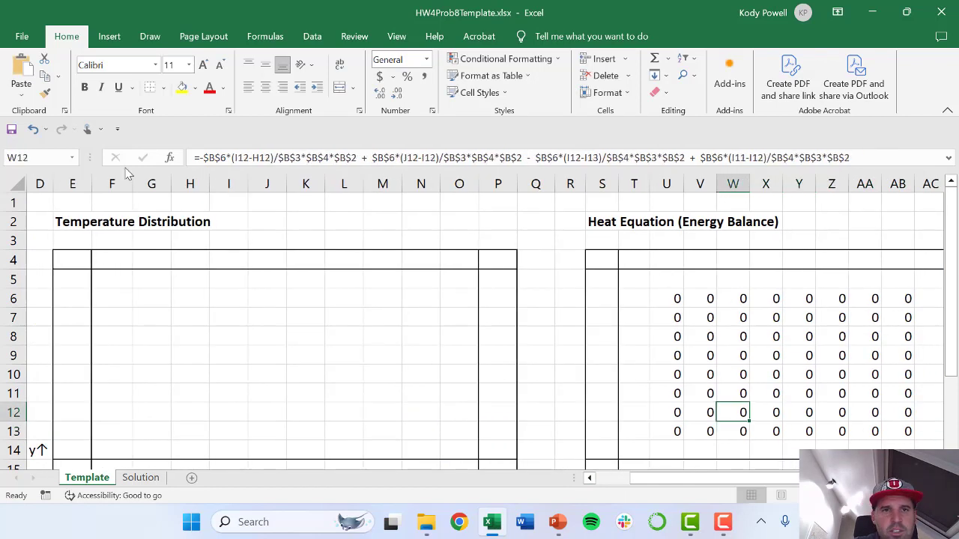
pyautogui.click(359, 155)
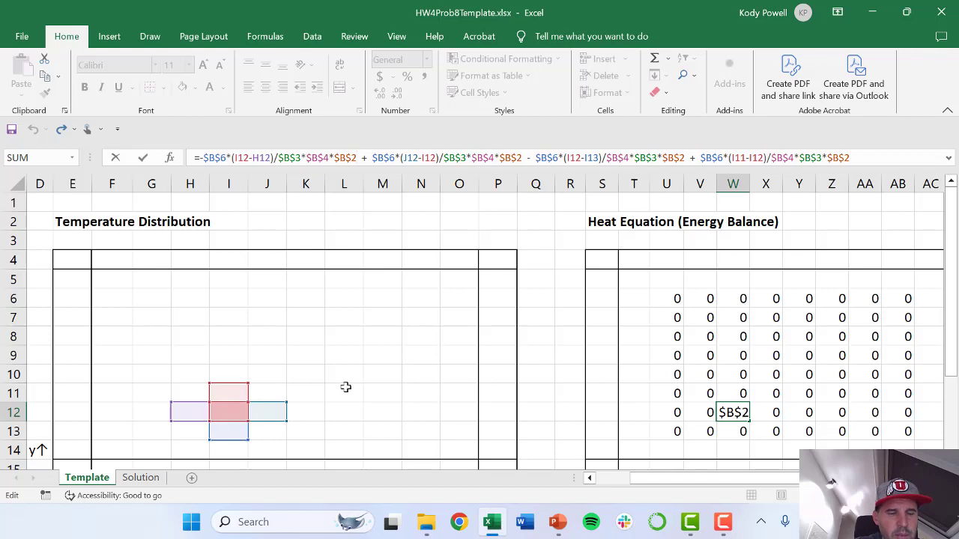
pyautogui.moveTo(691, 487); pyautogui.dragTo(616, 483)
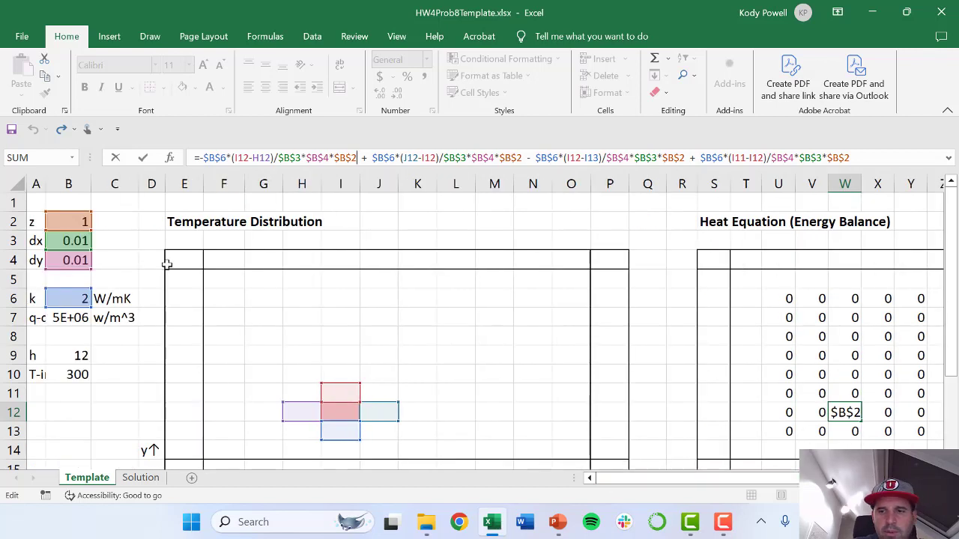
pyautogui.press('Tab')
pyautogui.press('Tab')
pyautogui.press('Tab')
pyautogui.press('Tab')
pyautogui.press('Tab')
pyautogui.press('Tab')
pyautogui.press('Tab')
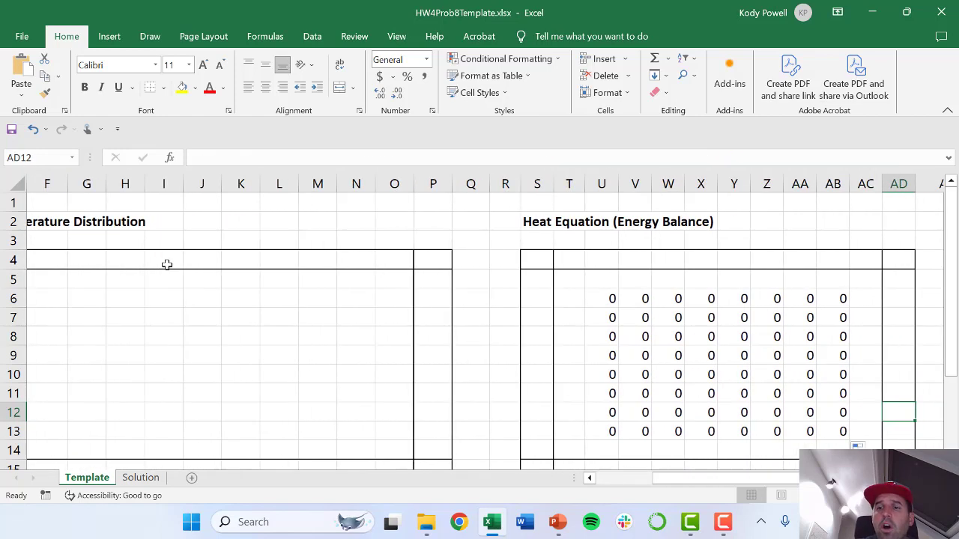
pyautogui.press('Left')
pyautogui.press('Left')
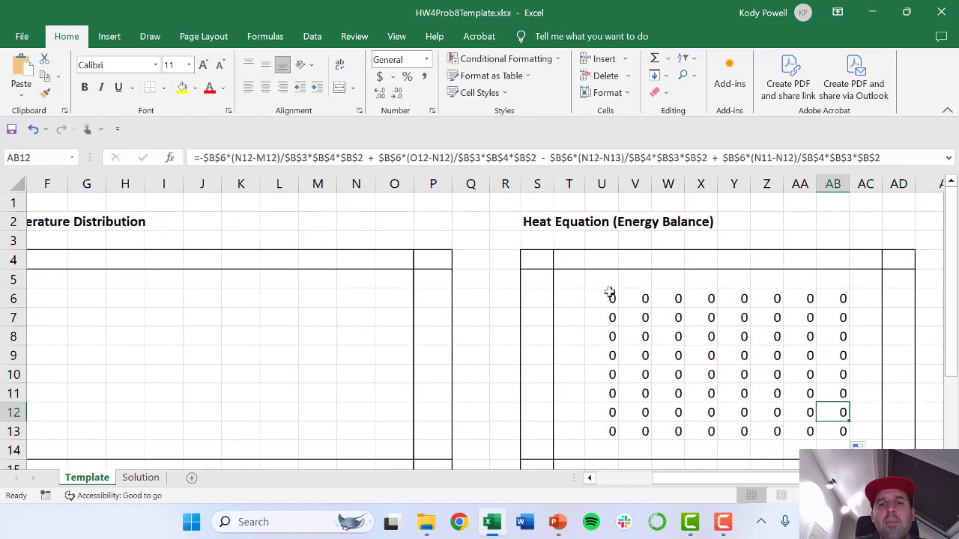
pyautogui.moveTo(608, 296); pyautogui.dragTo(833, 430)
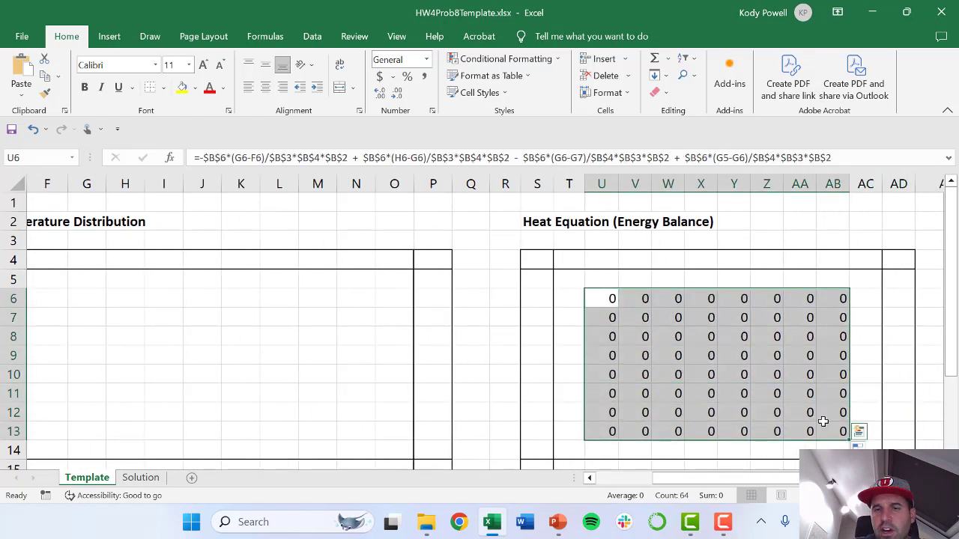
pyautogui.click(598, 297)
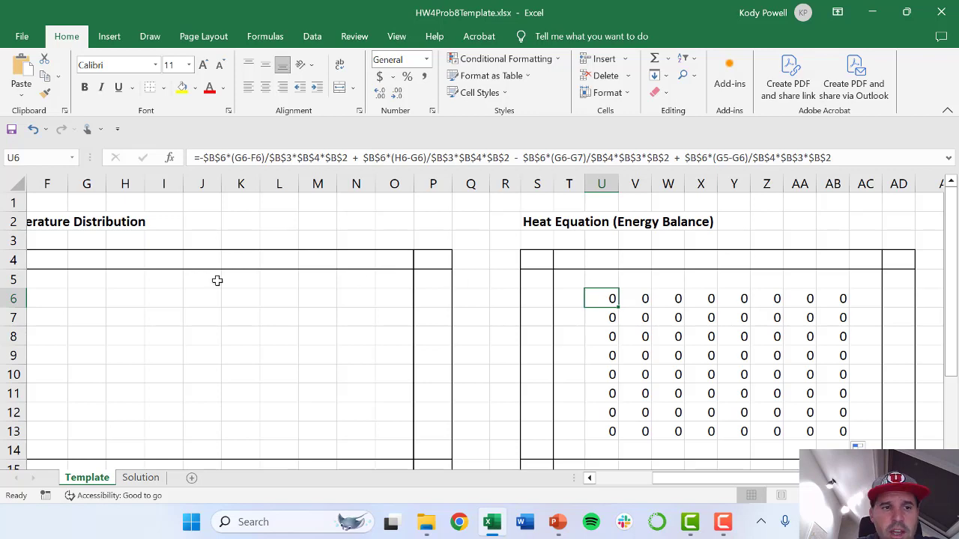
pyautogui.moveTo(431, 262); pyautogui.dragTo(108, 458)
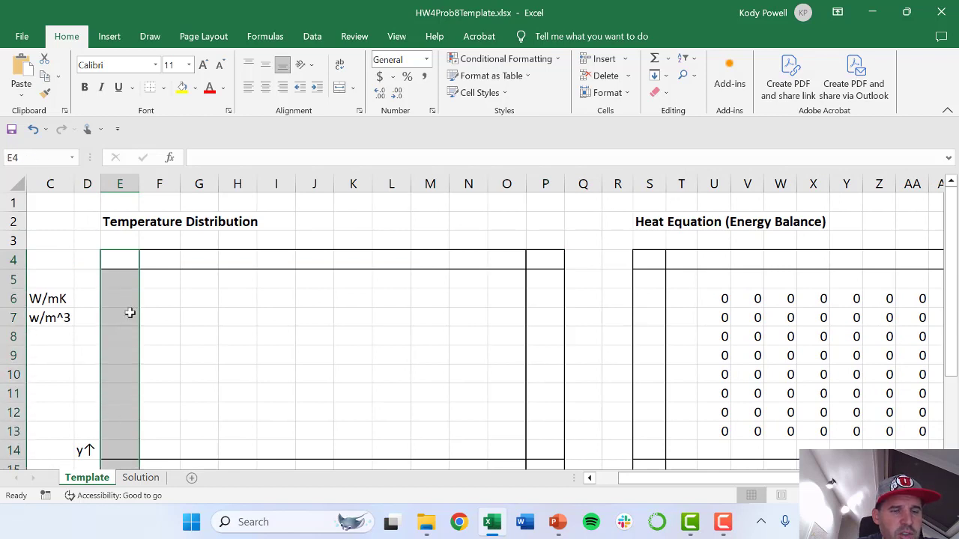
pyautogui.click(116, 259)
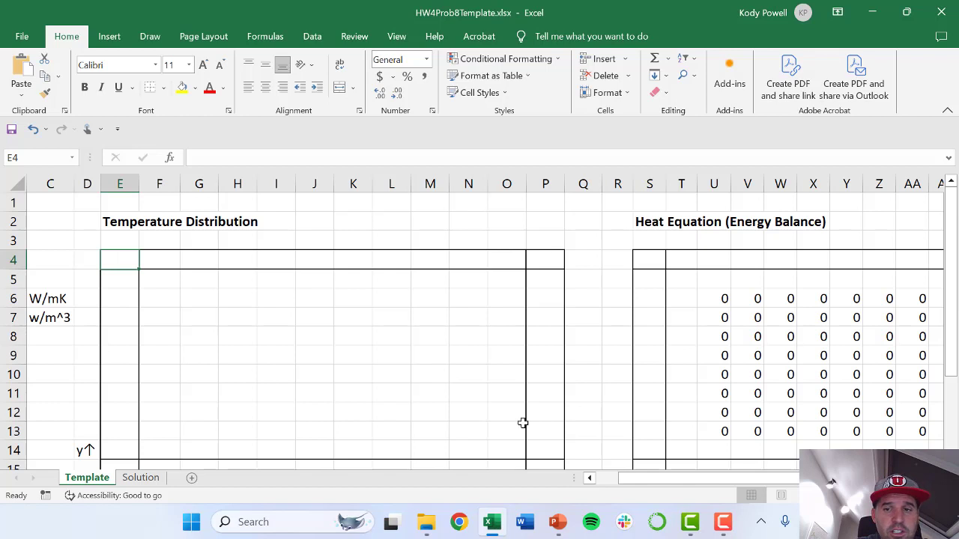
# Step: Extend the U6 formula up into U5 and check which cells the copy references
pyautogui.click(708, 299)
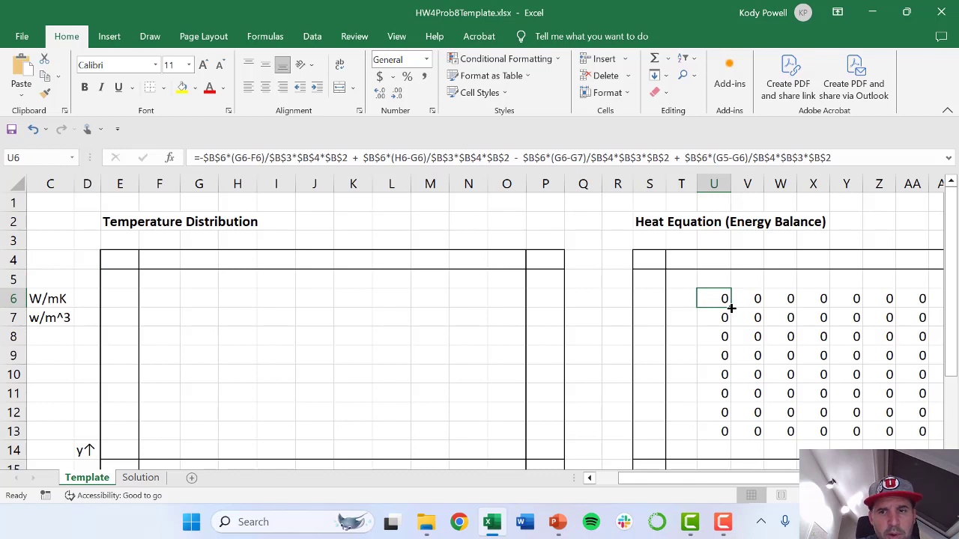
pyautogui.moveTo(731, 308); pyautogui.dragTo(724, 275)
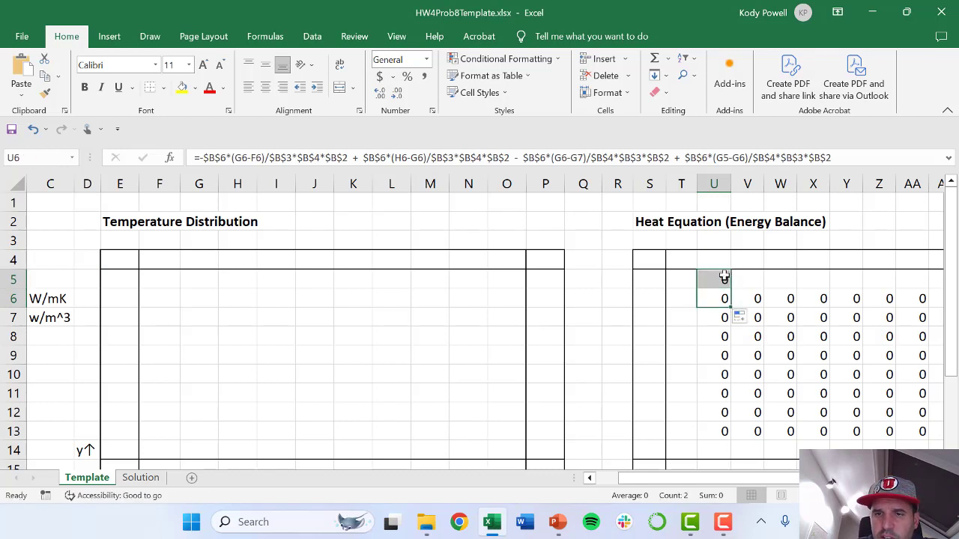
pyautogui.click(708, 298)
pyautogui.click(710, 279)
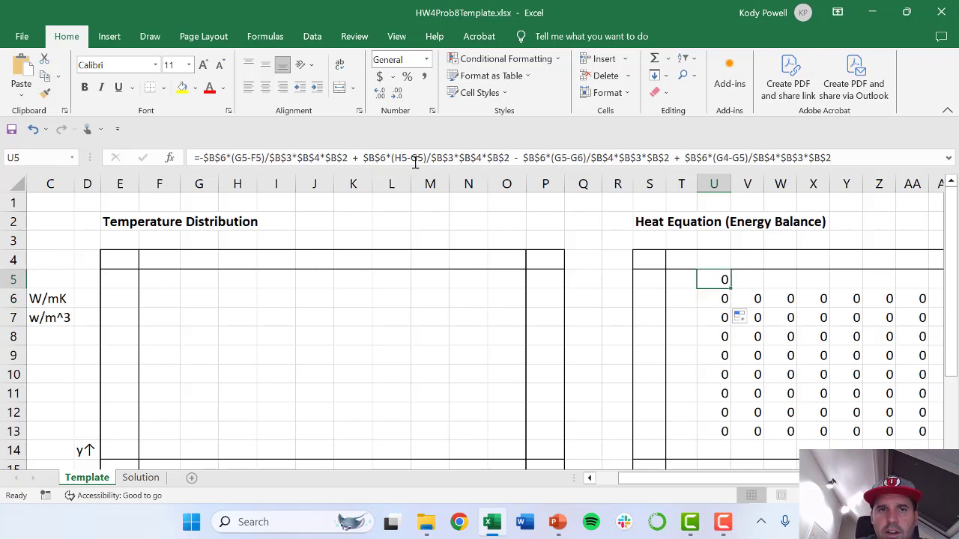
pyautogui.click(388, 159)
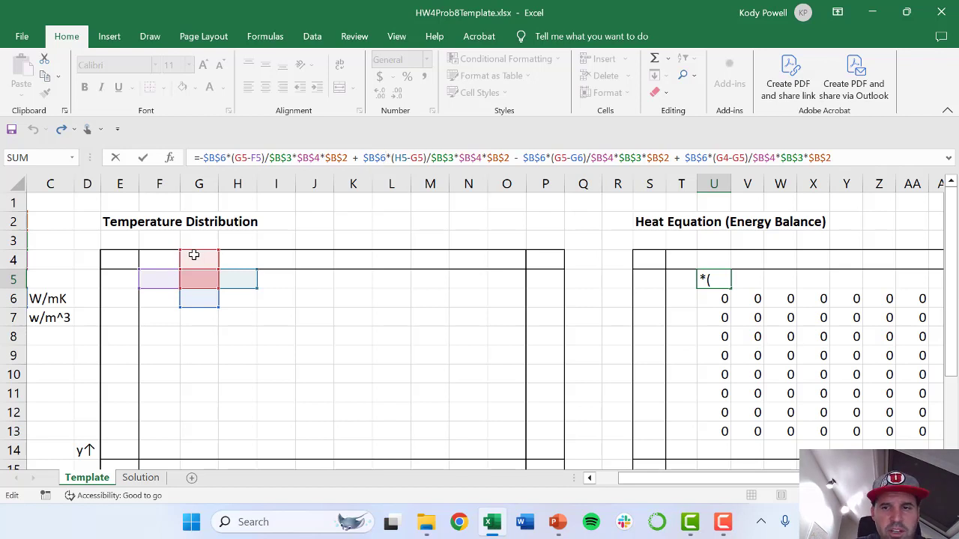
pyautogui.hotkey('ctrl', 'Return')
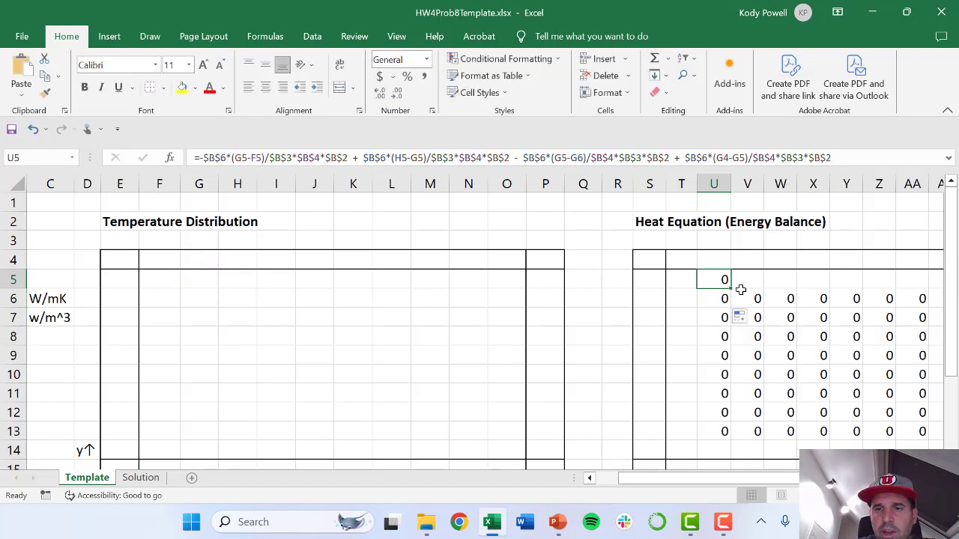
# Step: Fill the energy balance formula over the remaining cells inside the heat equation border, covering T5:AC14
pyautogui.moveTo(734, 289); pyautogui.dragTo(831, 448)
pyautogui.click(691, 288)
pyautogui.click(472, 243)
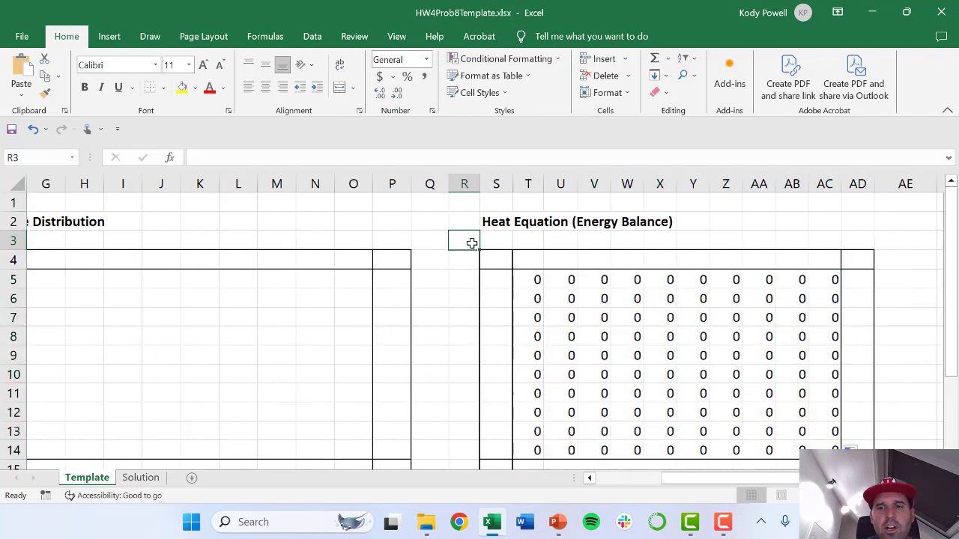
# Step: Review the filled formulas in several heat equation cells, including V7 and T5
pyautogui.click(562, 297)
pyautogui.press('Down')
pyautogui.press('Right')
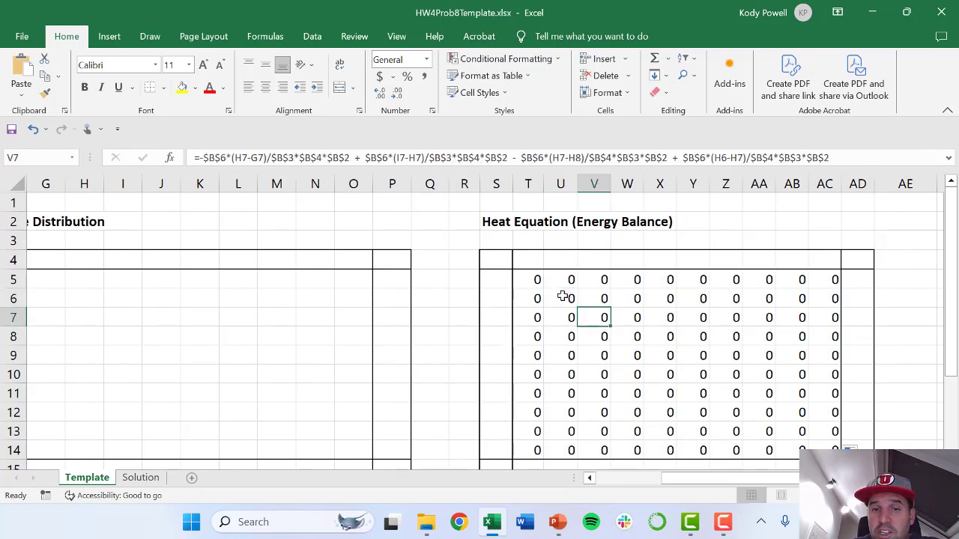
pyautogui.press('Up')
pyautogui.press('Left')
pyautogui.press('Up')
pyautogui.press('Left')
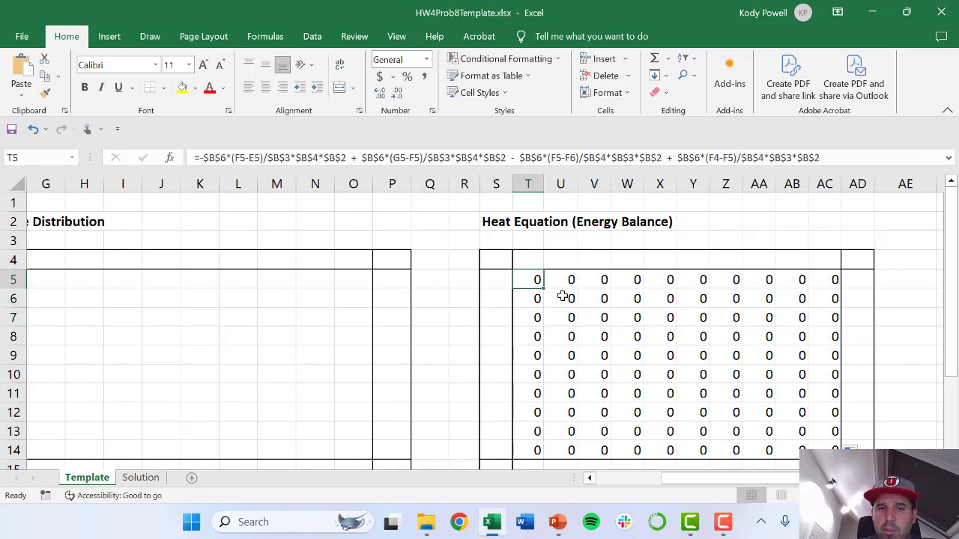
# Step: Enter a boundary temperature of 400 in F4, in the top border row of the temperature distribution grid
pyautogui.press('Left')
pyautogui.press('Left')
pyautogui.press('Left')
pyautogui.press('Left')
pyautogui.press('Left')
pyautogui.press('Left')
pyautogui.press('Left')
pyautogui.press('Left')
pyautogui.press('Left')
pyautogui.press('Left')
pyautogui.press('Left')
pyautogui.press('Left')
pyautogui.press('Left')
pyautogui.press('Left')
pyautogui.press('Left')
pyautogui.press('Left')
pyautogui.press('Left')
pyautogui.press('Left')
pyautogui.press('Left')
pyautogui.press('Down')
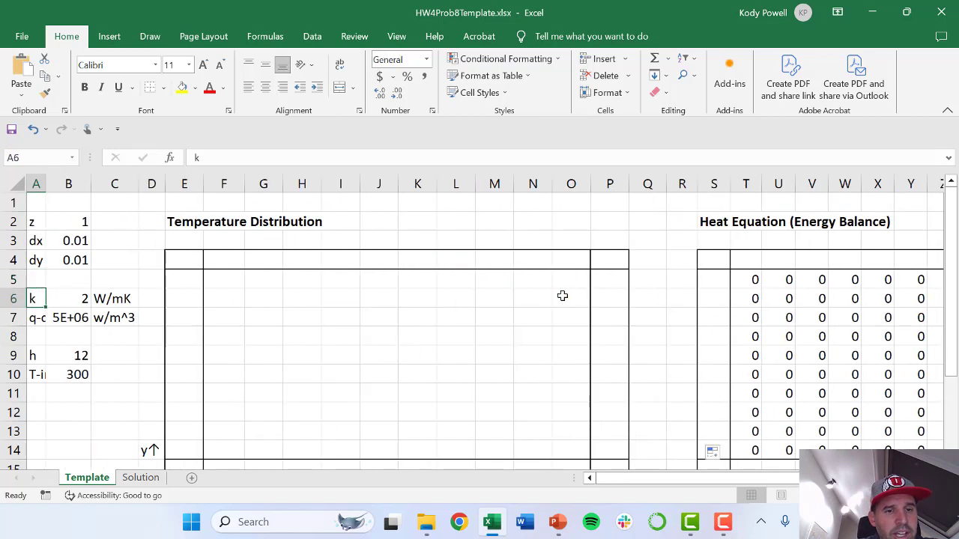
pyautogui.press('Down')
pyautogui.press('Down')
pyautogui.press('Down')
pyautogui.press('Down')
pyautogui.press('Down')
pyautogui.press('Down')
pyautogui.press('Down')
pyautogui.press('Down')
pyautogui.press('Down')
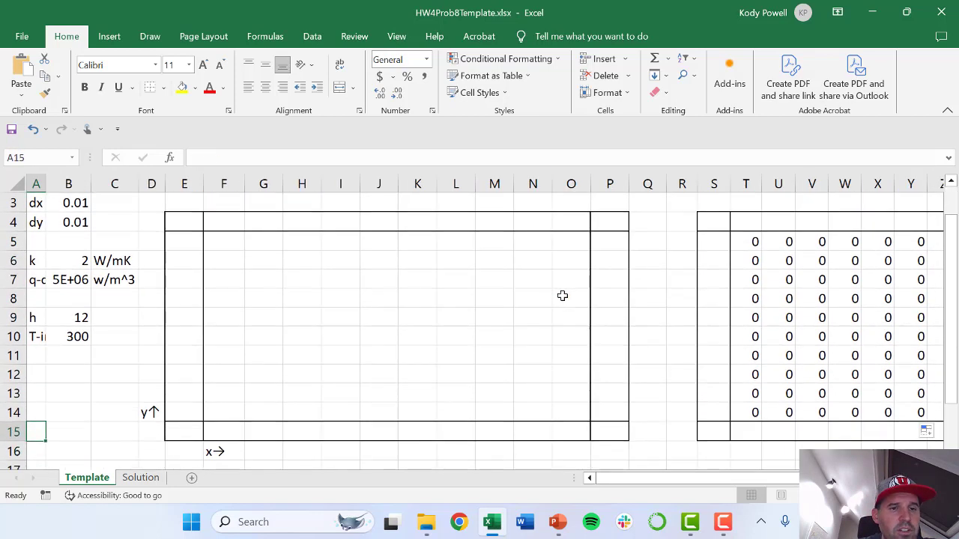
pyautogui.press('Up')
pyautogui.press('Up')
pyautogui.press('Up')
pyautogui.press('Up')
pyautogui.press('Up')
pyautogui.press('Up')
pyautogui.press('Up')
pyautogui.press('Up')
pyautogui.press('Up')
pyautogui.press('Up')
pyautogui.press('Right')
pyautogui.press('Right')
pyautogui.press('Right')
pyautogui.press('Right')
pyautogui.press('Right')
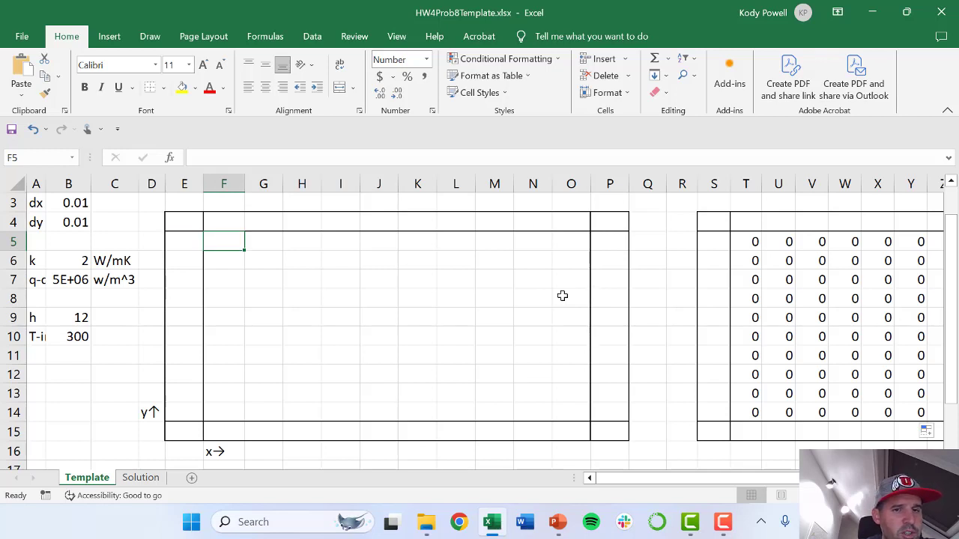
pyautogui.press('Up')
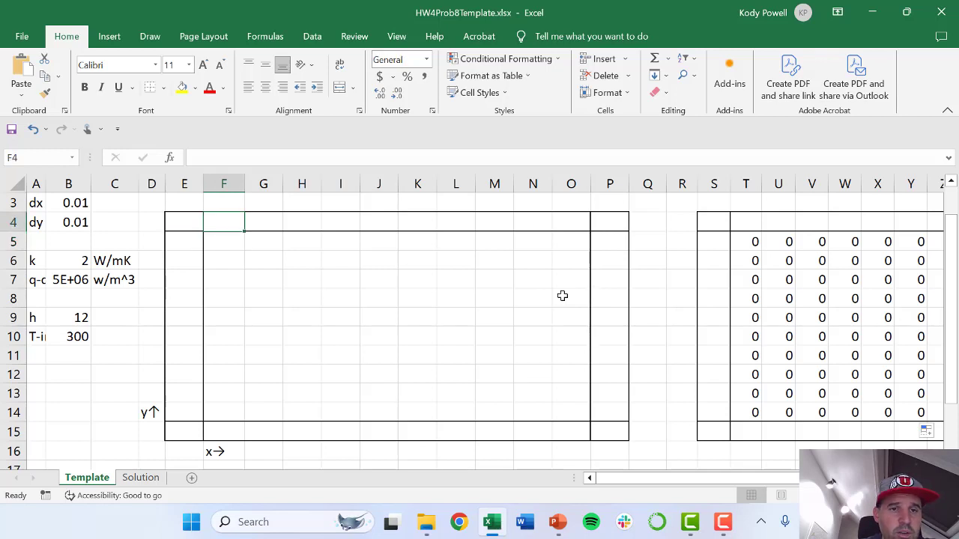
pyautogui.press('Down')
pyautogui.press('Up')
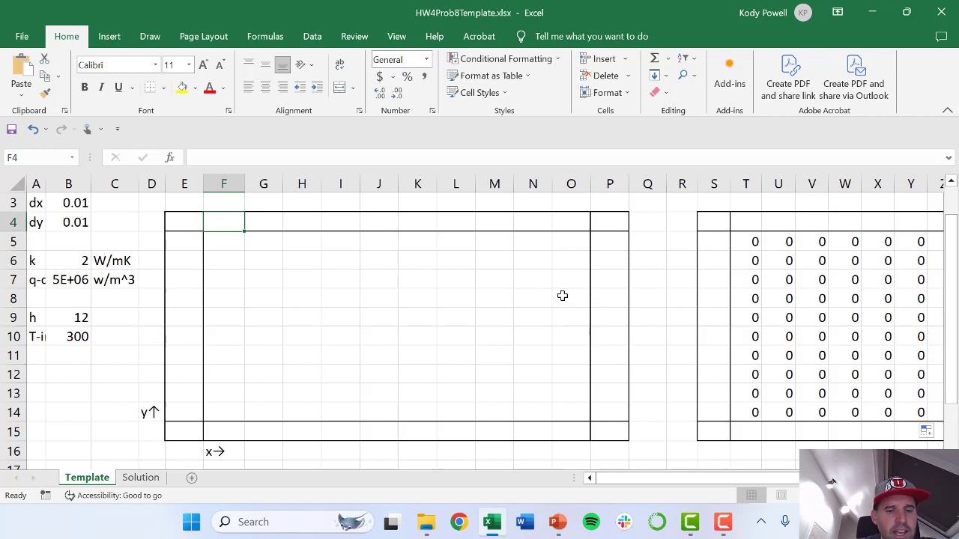
pyautogui.write('400')
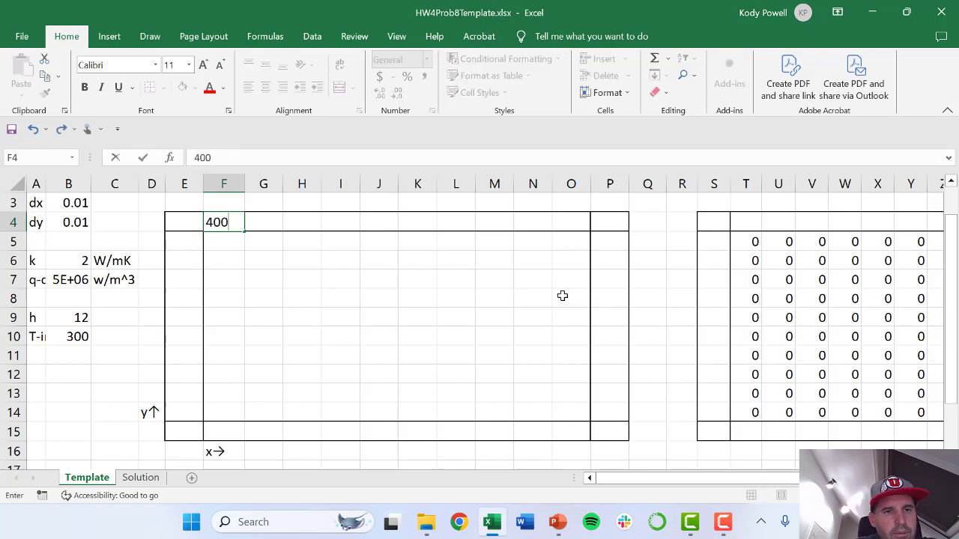
pyautogui.press('Tab')
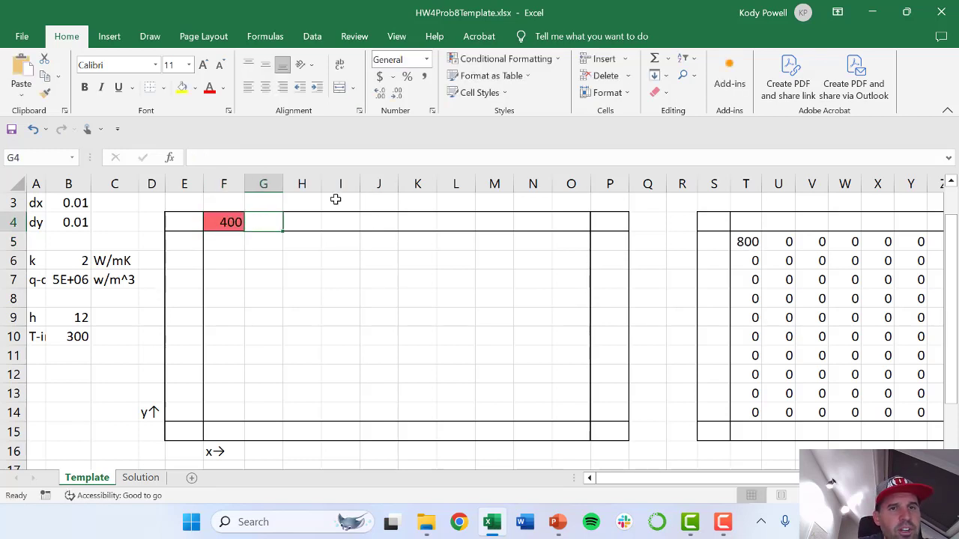
pyautogui.click(217, 241)
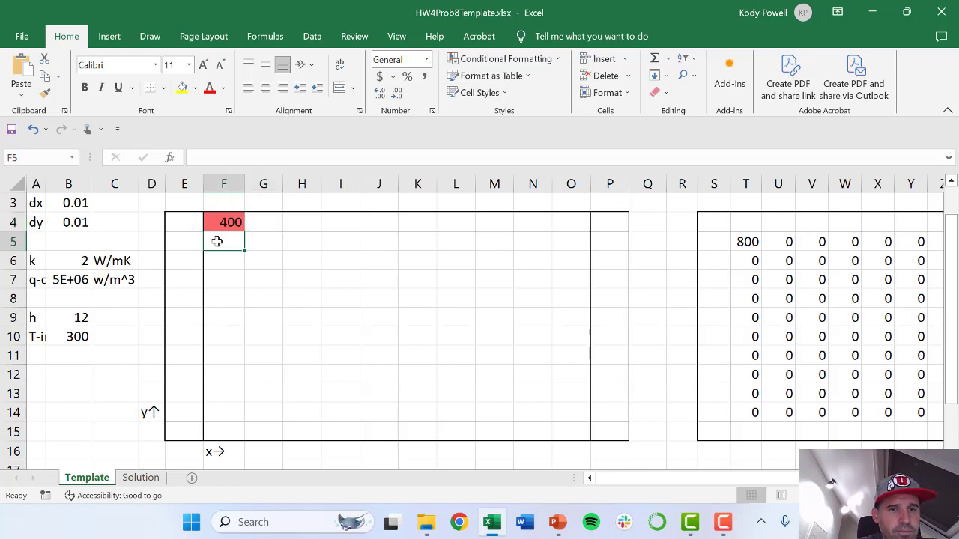
# Step: Clear the conditional formatting rules from the temperature grid, E4:P15
pyautogui.moveTo(193, 220); pyautogui.dragTo(601, 429)
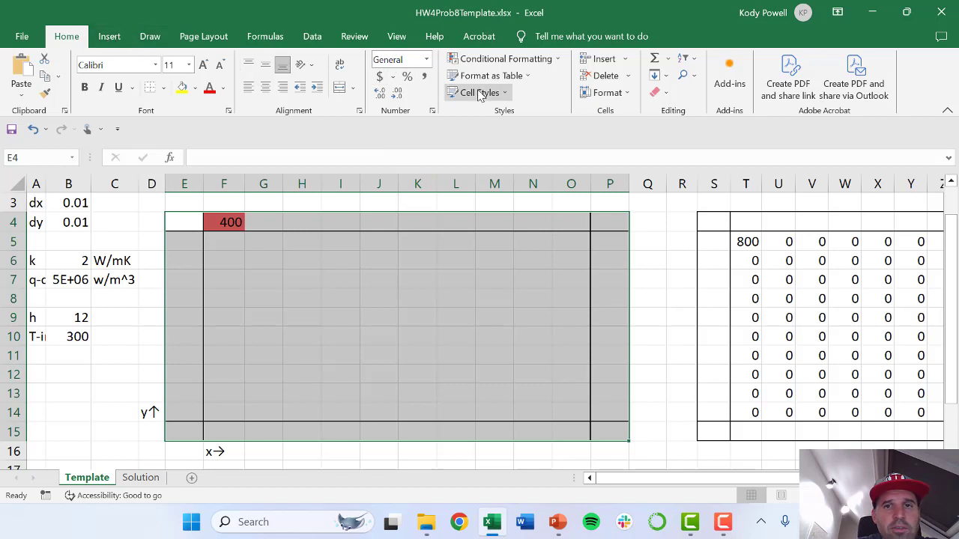
pyautogui.click(514, 66)
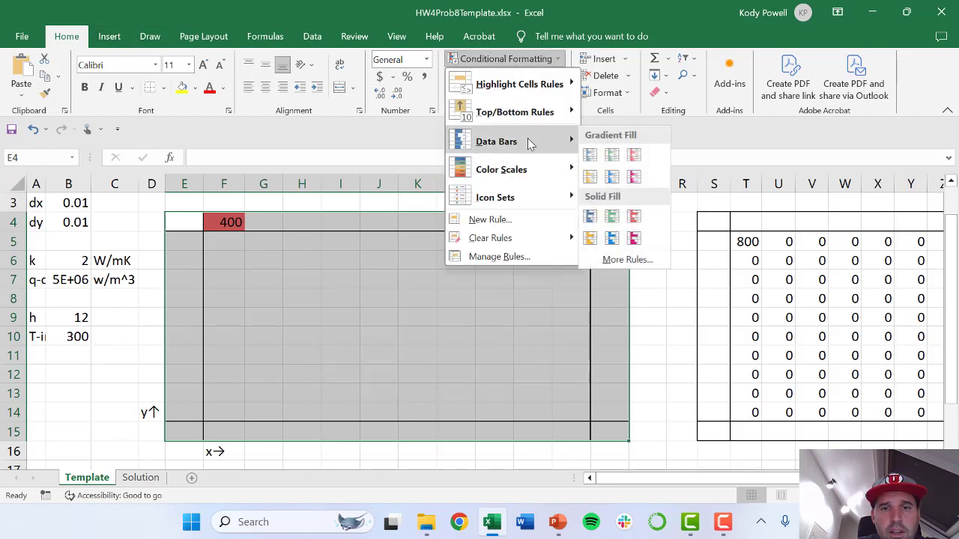
pyautogui.moveTo(501, 246)
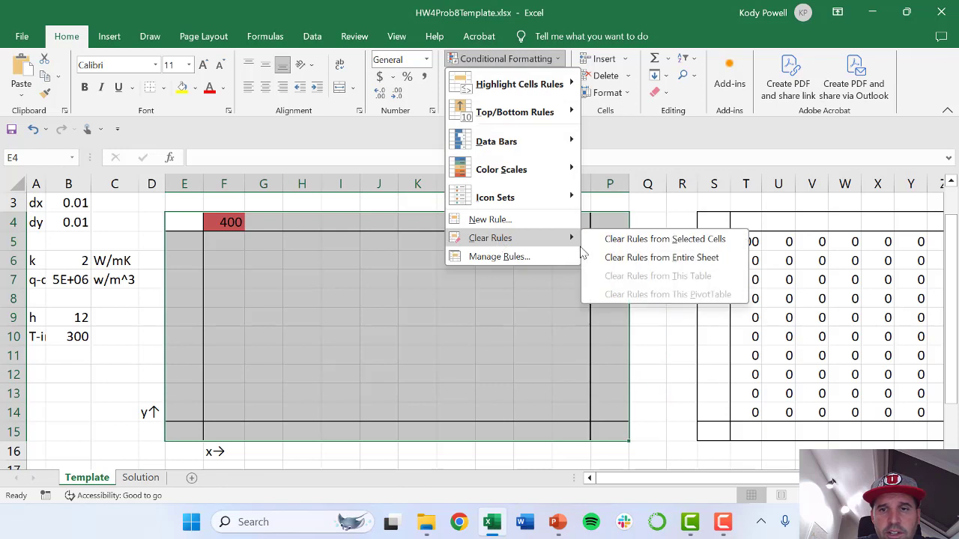
pyautogui.click(623, 240)
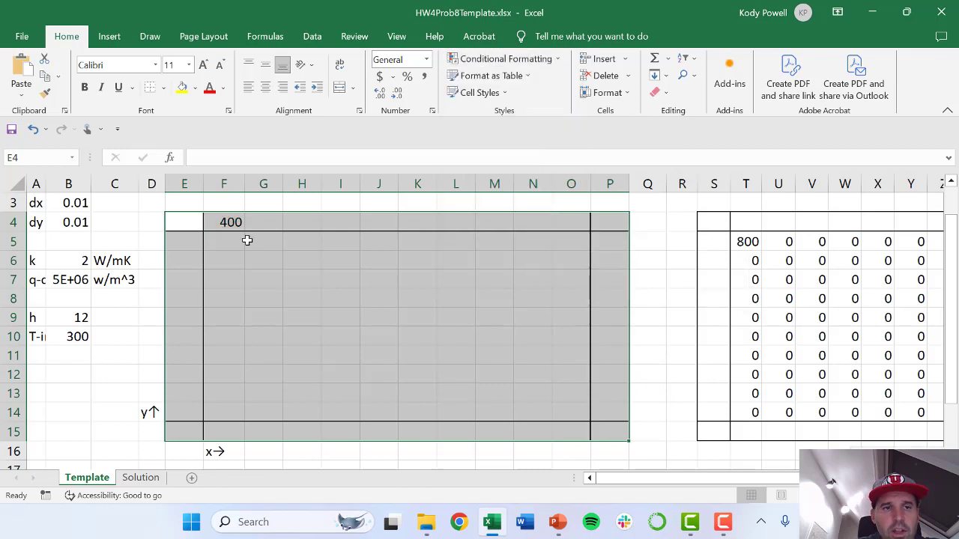
# Step: Copy the 400 boundary temperature from F4 across the top border row, F4:O4
pyautogui.click(225, 241)
pyautogui.press('Up')
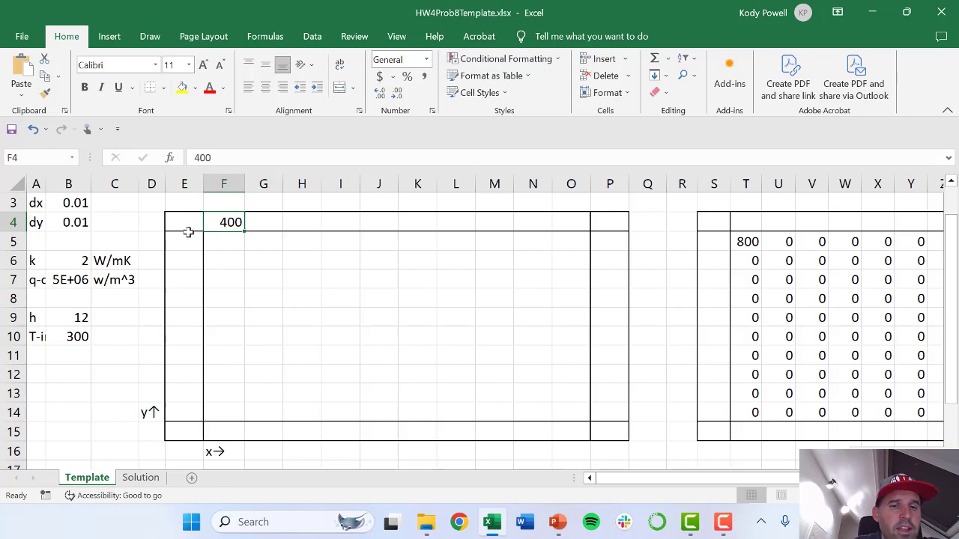
pyautogui.hotkey('ctrl', 'c')
pyautogui.click(257, 225)
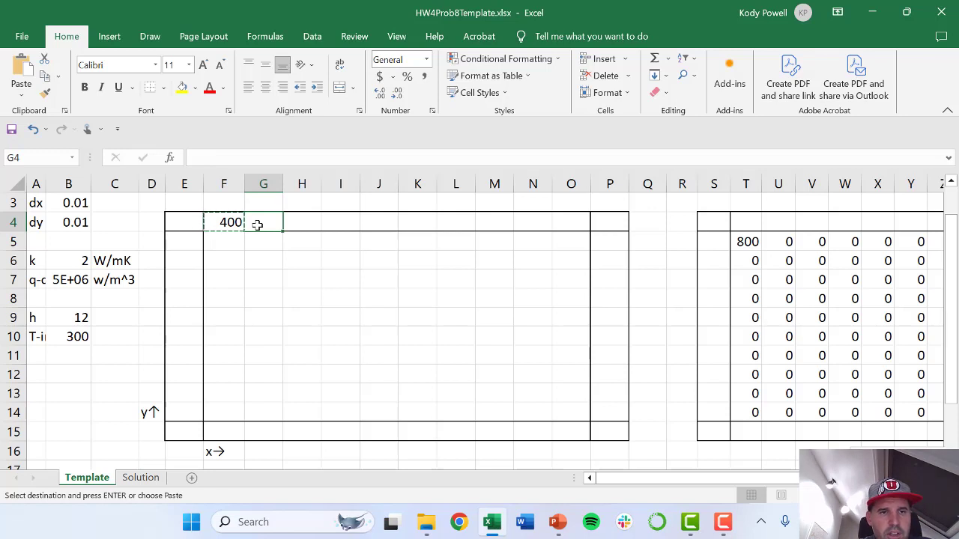
pyautogui.moveTo(238, 223); pyautogui.dragTo(573, 225)
pyautogui.rightClick(544, 224)
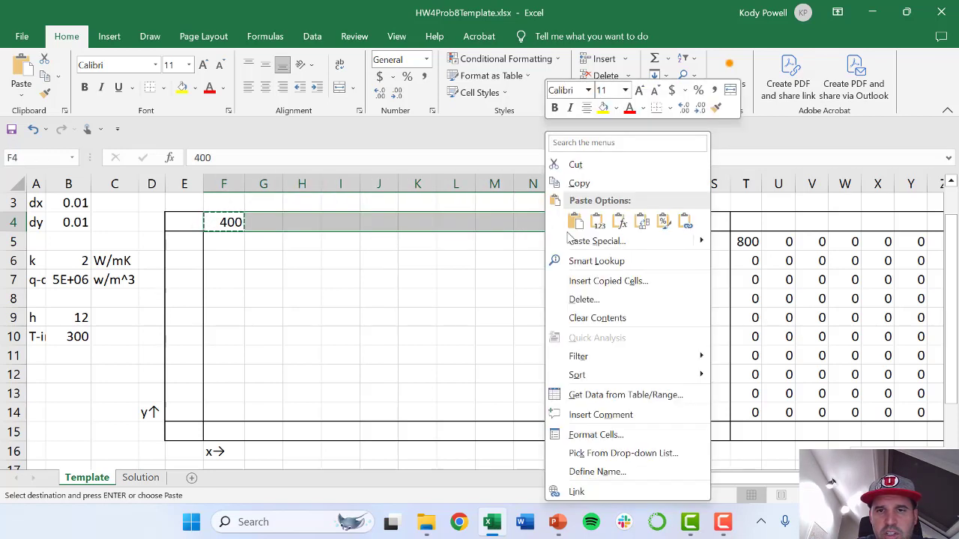
pyautogui.click(565, 222)
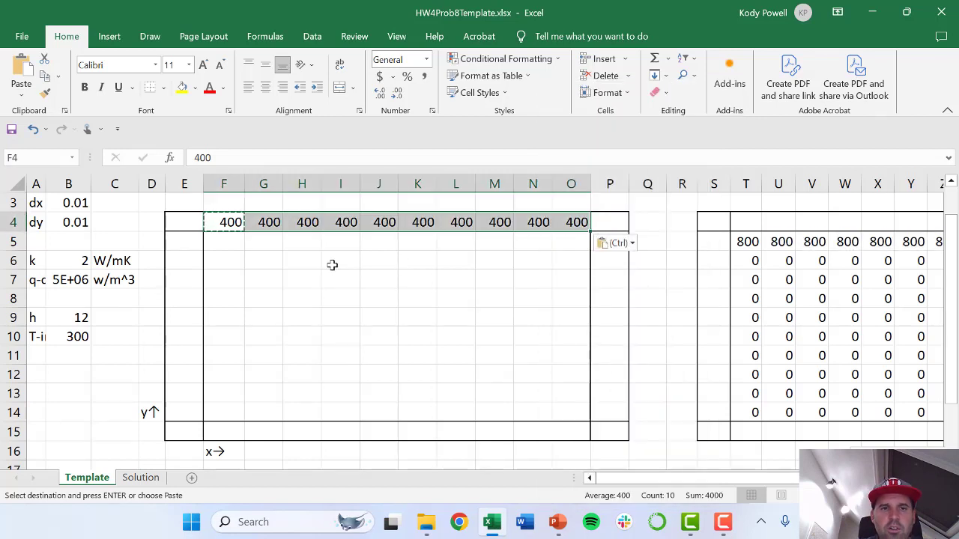
pyautogui.click(253, 261)
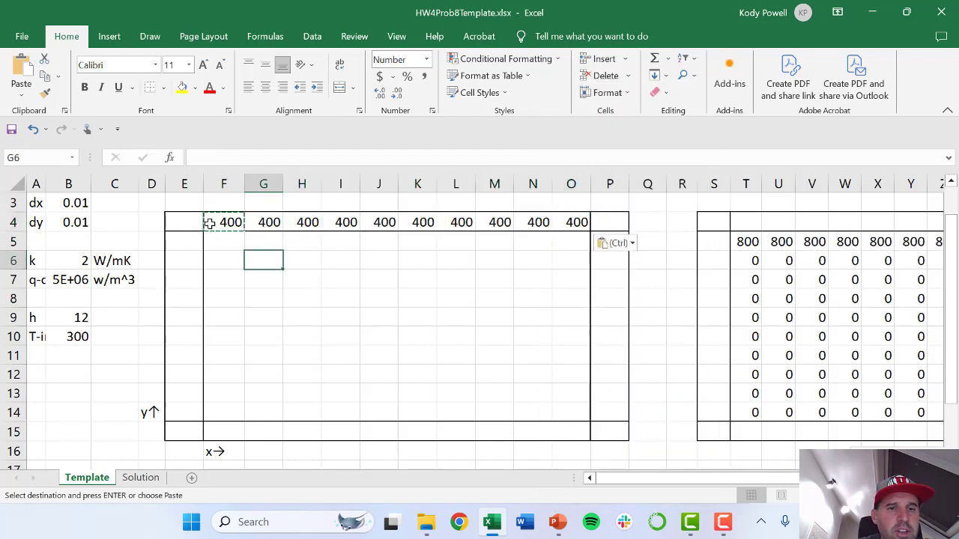
pyautogui.moveTo(210, 223); pyautogui.dragTo(586, 221)
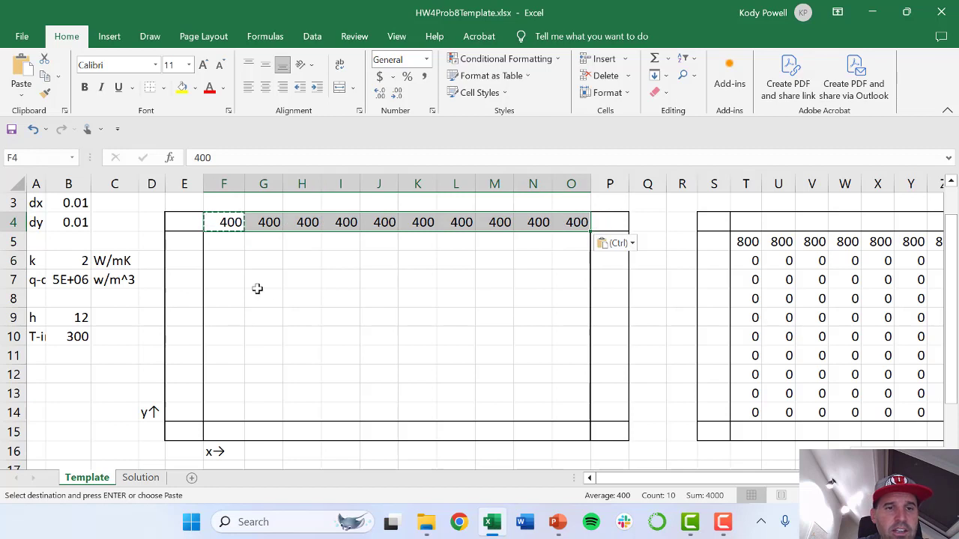
pyautogui.click(218, 247)
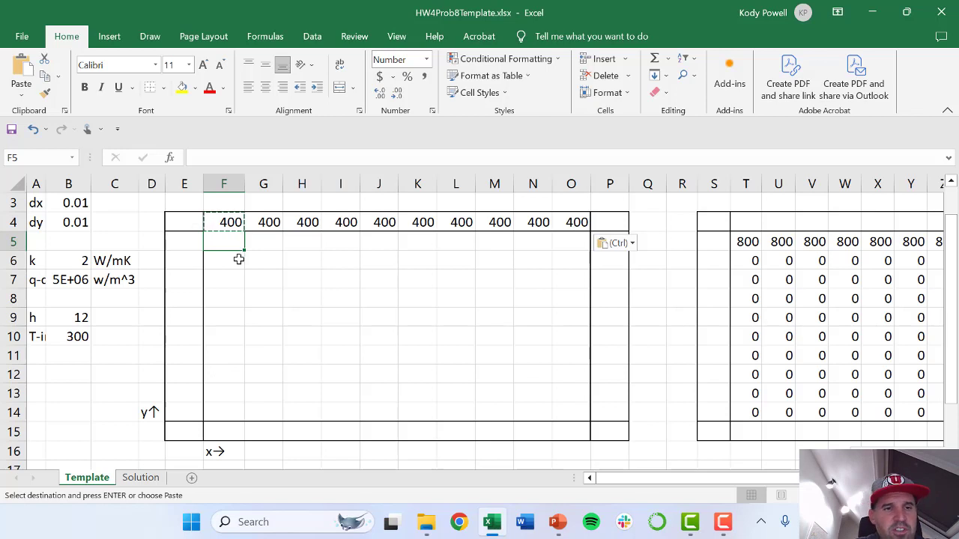
# Step: Enter 300 in E5 and copy it down the left border column of the temperature grid, E5:E14
pyautogui.click(188, 243)
pyautogui.press('Escape')
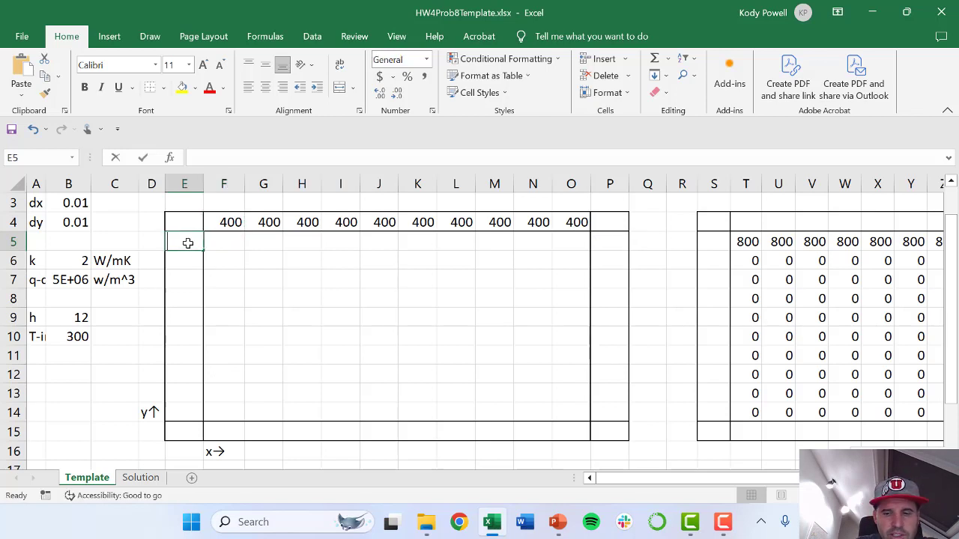
pyautogui.write('300')
pyautogui.hotkey('ctrl', 'Return')
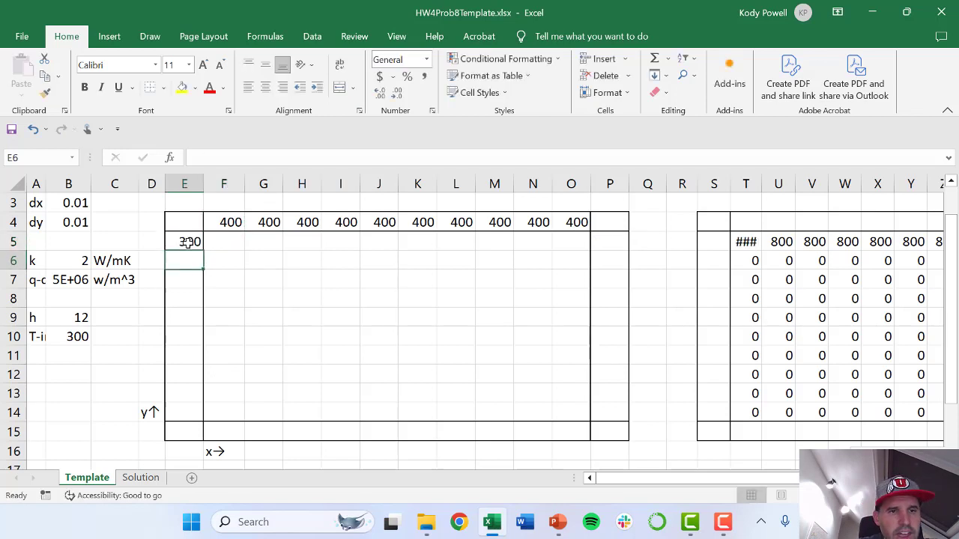
pyautogui.hotkey('ctrl', 'c')
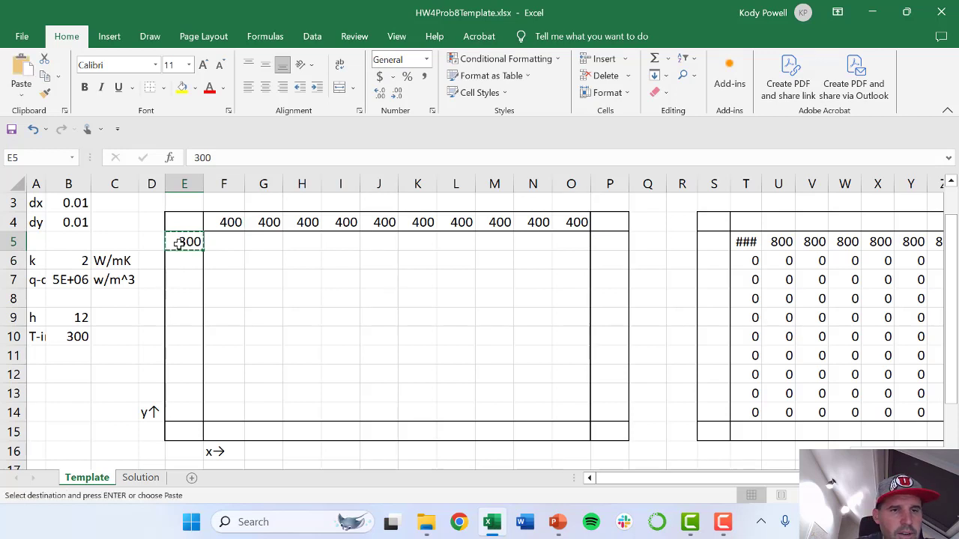
pyautogui.moveTo(187, 242); pyautogui.dragTo(174, 407)
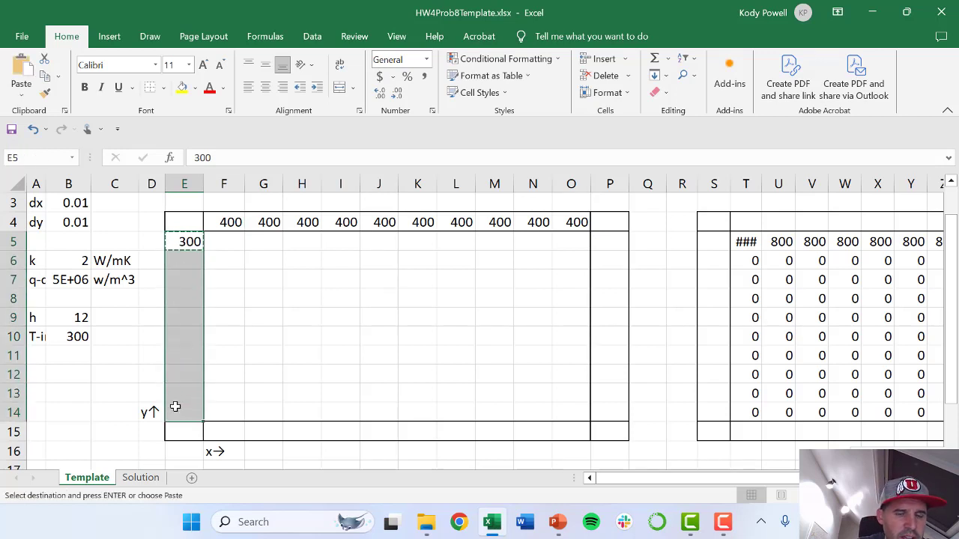
pyautogui.rightClick(174, 407)
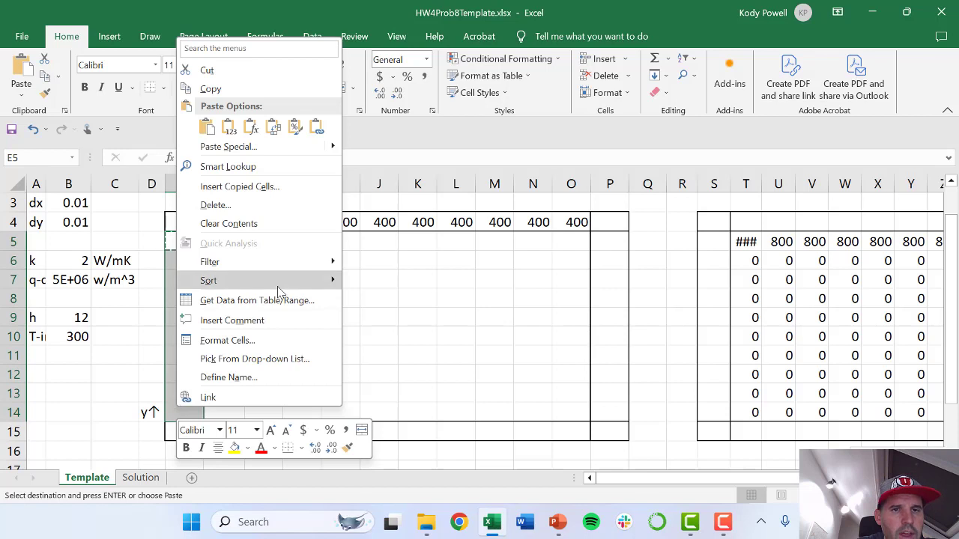
pyautogui.press('Escape')
pyautogui.hotkey('ctrl', 'v')
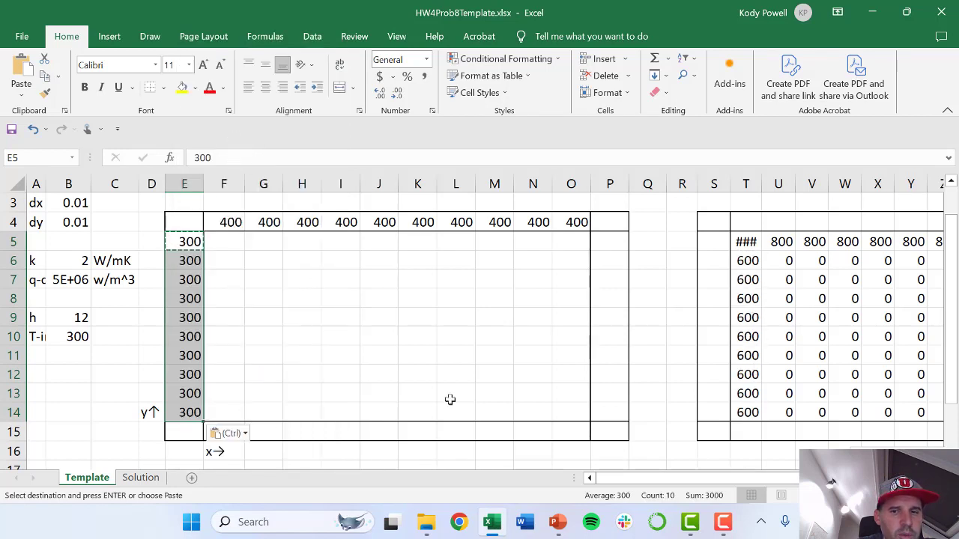
# Step: Paste the copied 300 boundary temperature into the right border column, P5:P14, as values only
pyautogui.click(614, 238)
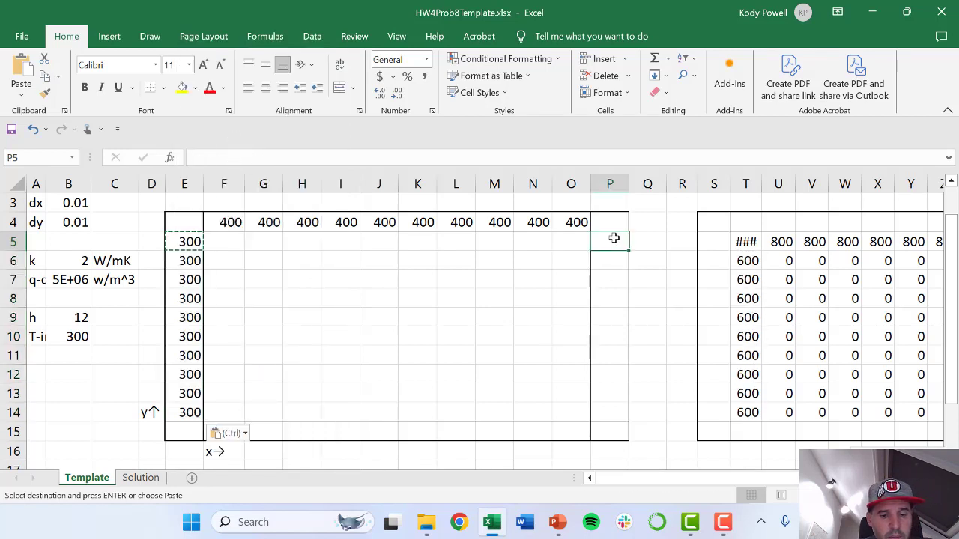
pyautogui.hotkey('ctrl', 'v')
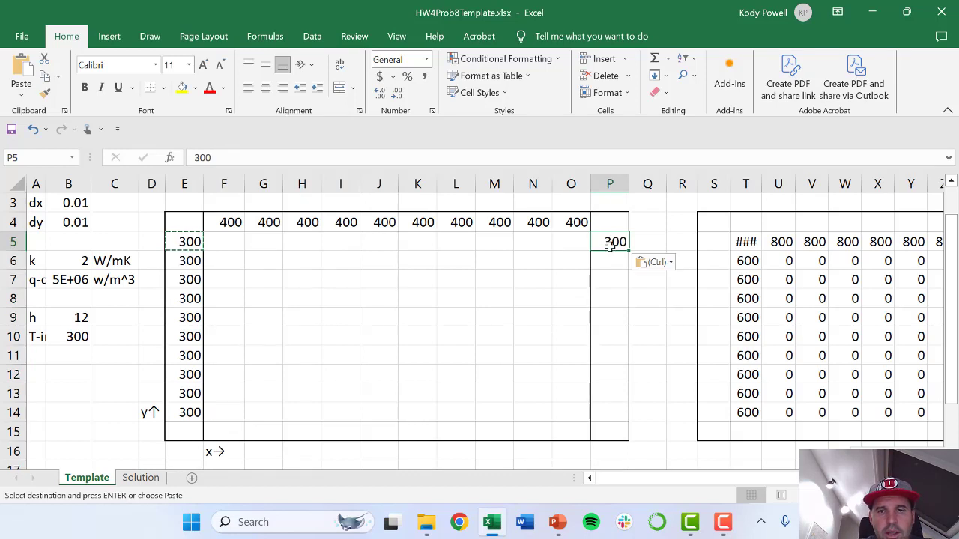
pyautogui.moveTo(611, 242); pyautogui.dragTo(607, 409)
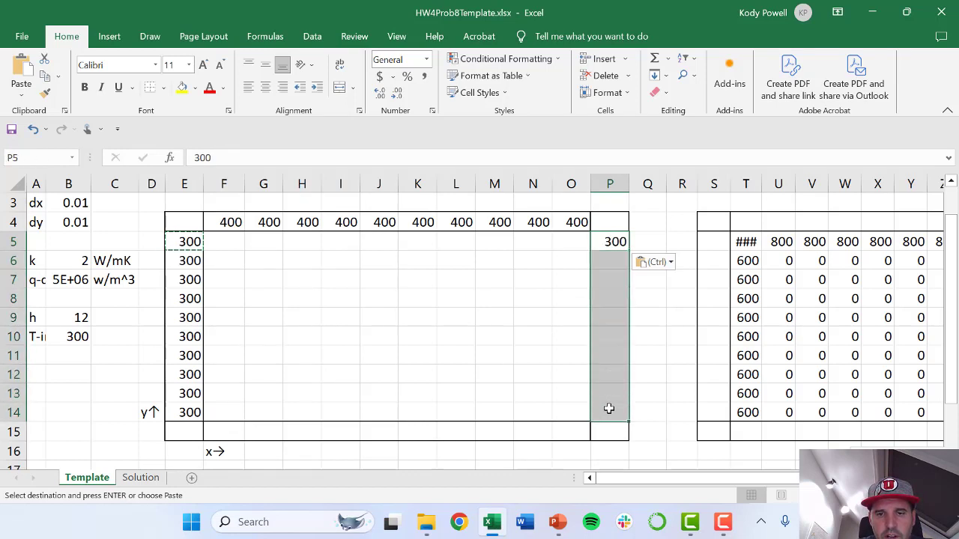
pyautogui.rightClick(611, 341)
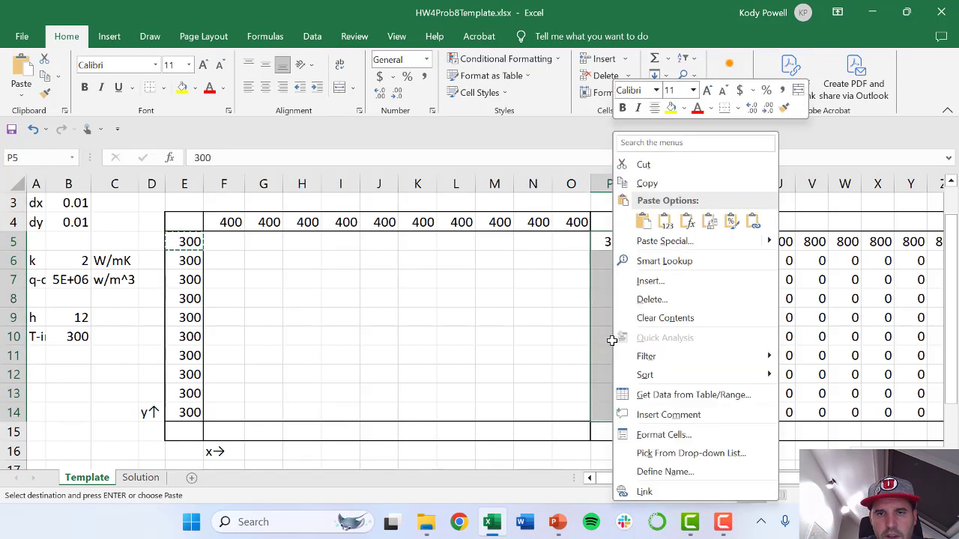
pyautogui.click(666, 227)
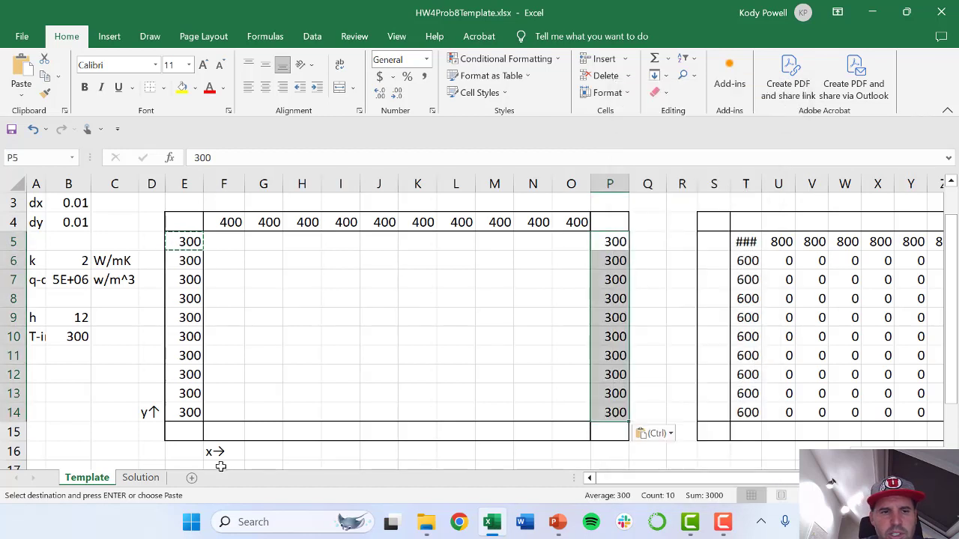
# Step: Paste the copied 300 as values only into the bottom border row, F15:O15
pyautogui.click(213, 434)
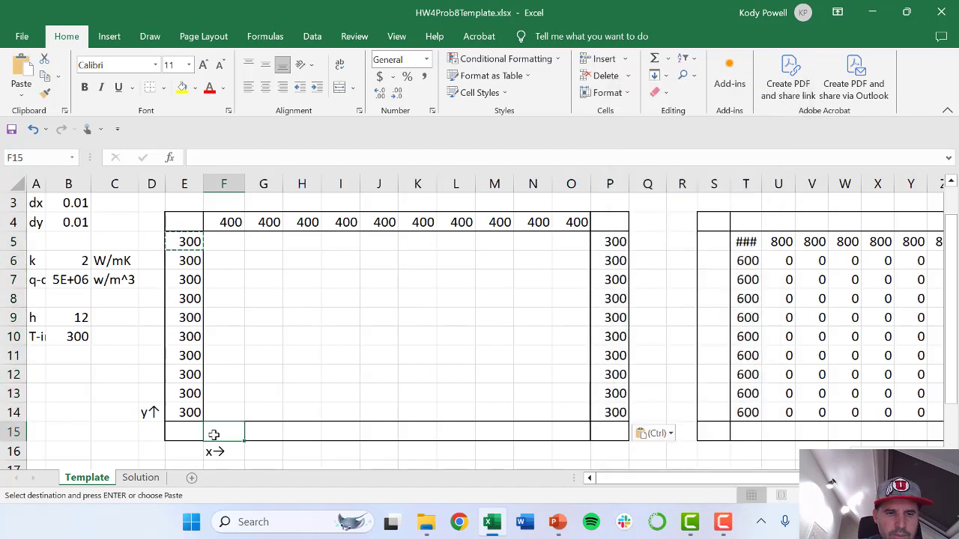
pyautogui.moveTo(213, 435); pyautogui.dragTo(574, 431)
pyautogui.rightClick(574, 431)
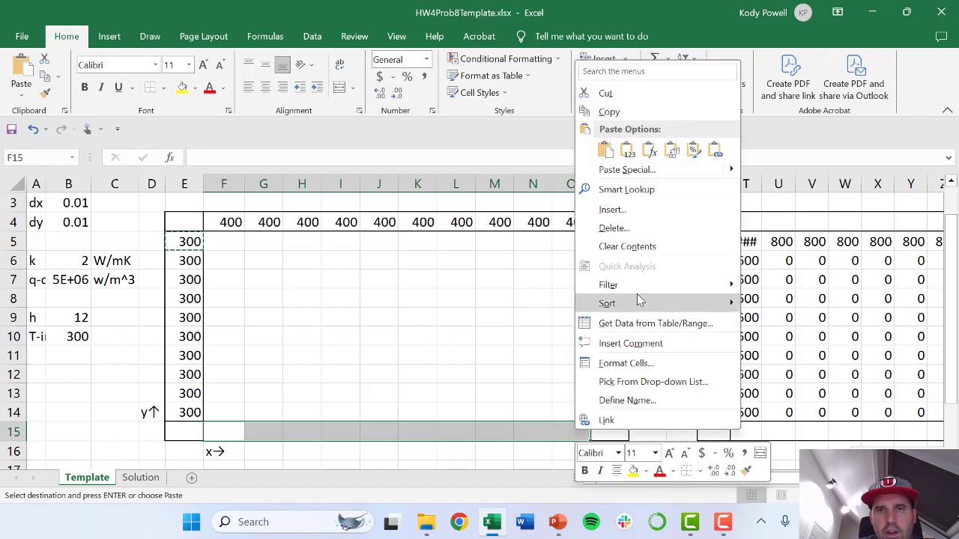
pyautogui.click(627, 150)
pyautogui.click(254, 302)
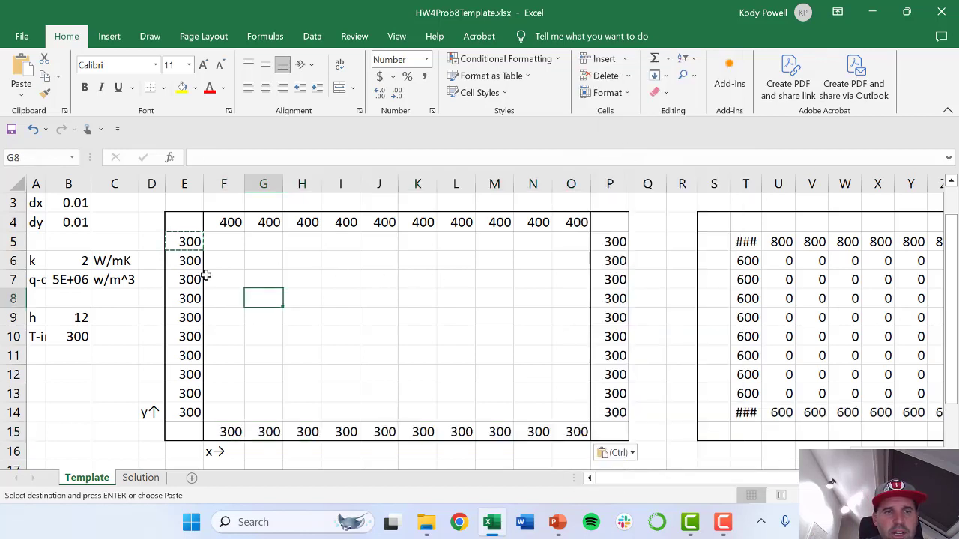
pyautogui.moveTo(182, 242); pyautogui.dragTo(179, 367)
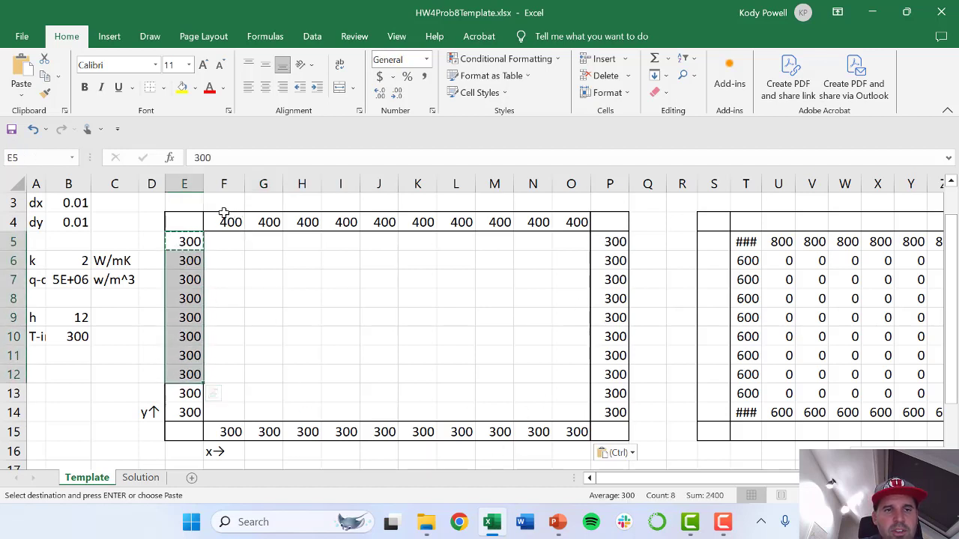
pyautogui.click(225, 248)
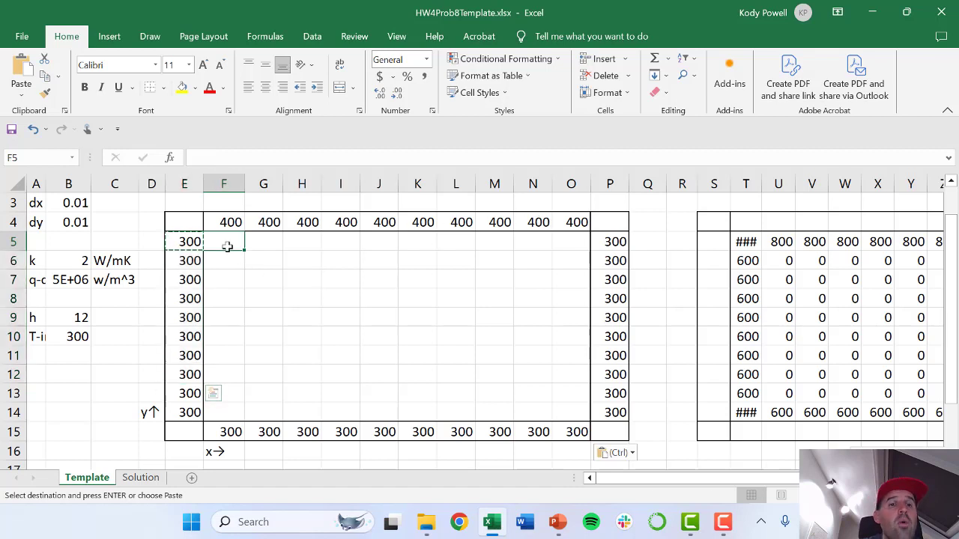
pyautogui.press('Right')
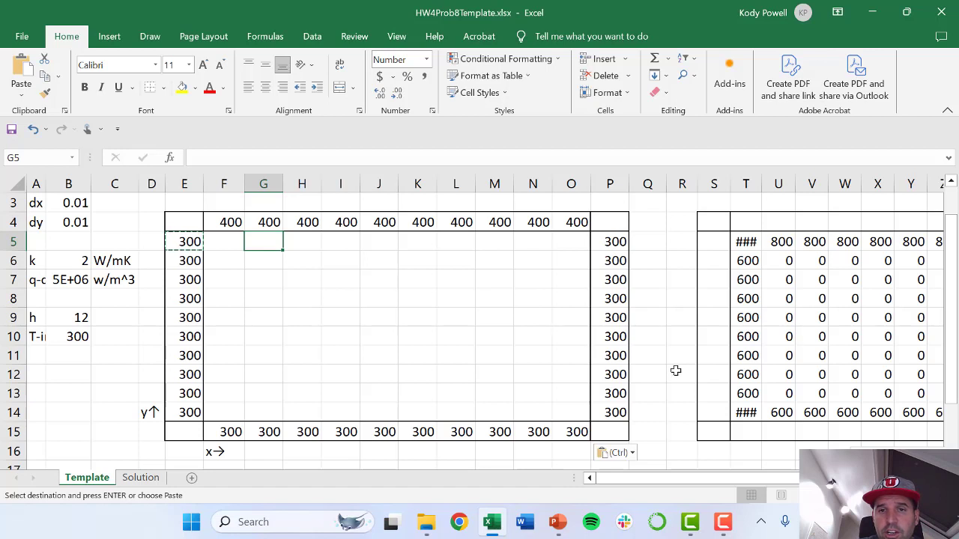
pyautogui.press('Left')
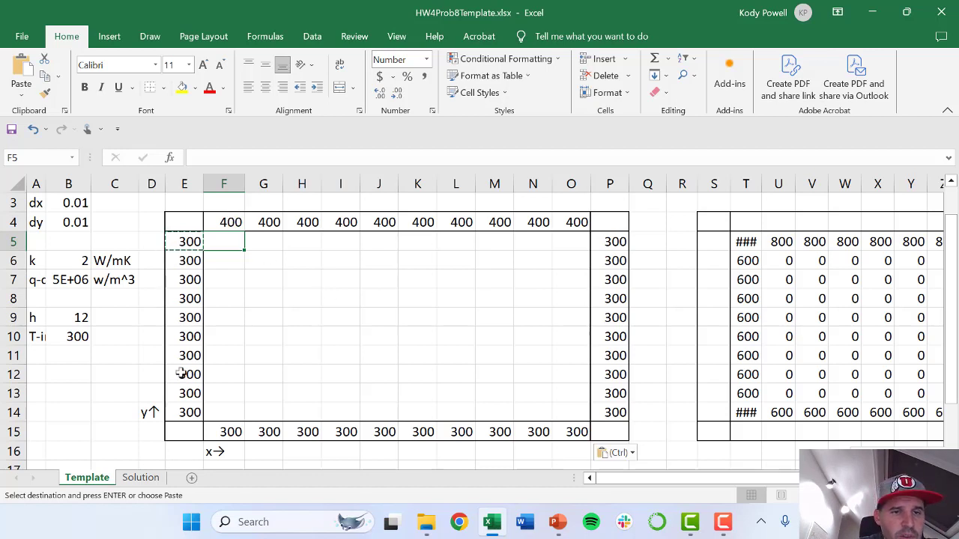
# Step: Enter 350 in F5 and paste it as values only into all interior temperature cells, F5:O14
pyautogui.click(277, 249)
pyautogui.press('Left')
pyautogui.write('35')
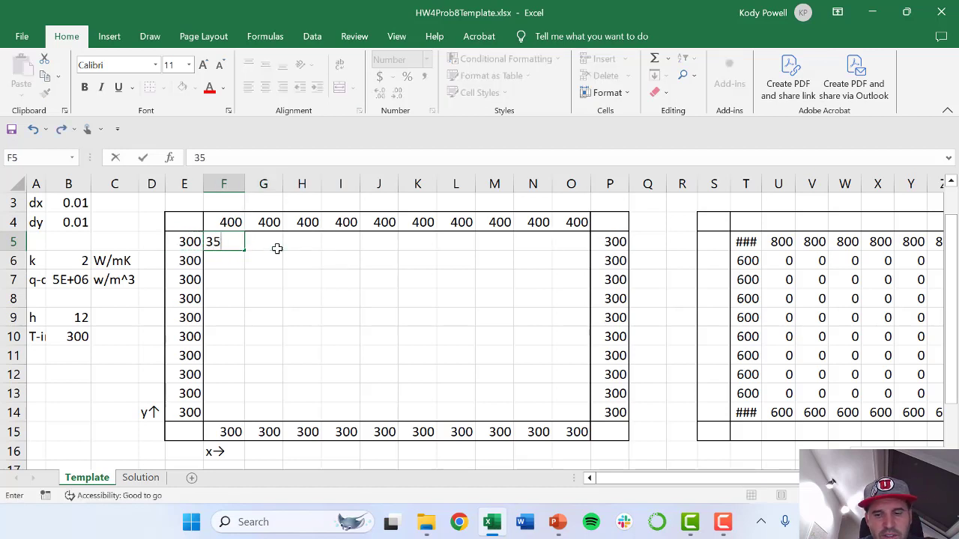
pyautogui.write('0')
pyautogui.click(278, 249)
pyautogui.press('Left')
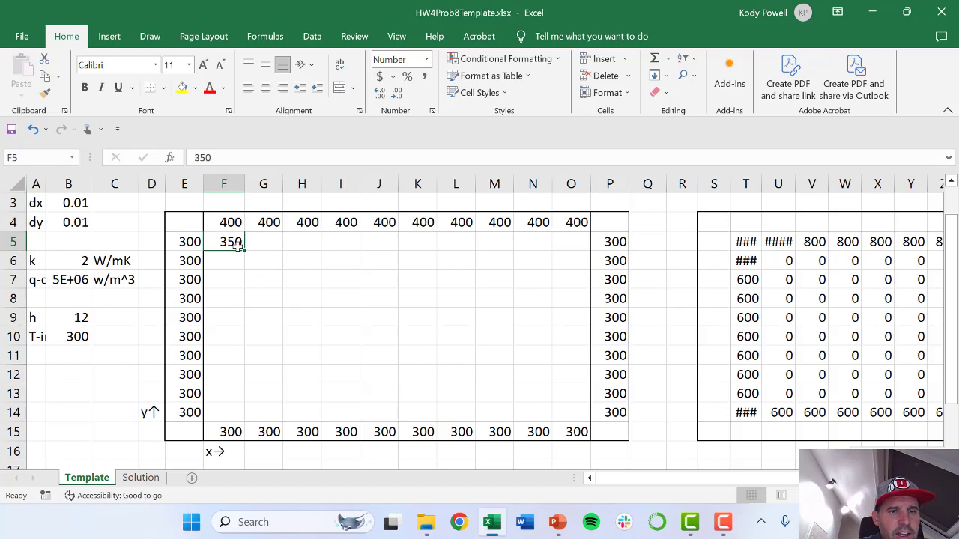
pyautogui.hotkey('ctrl', 'c')
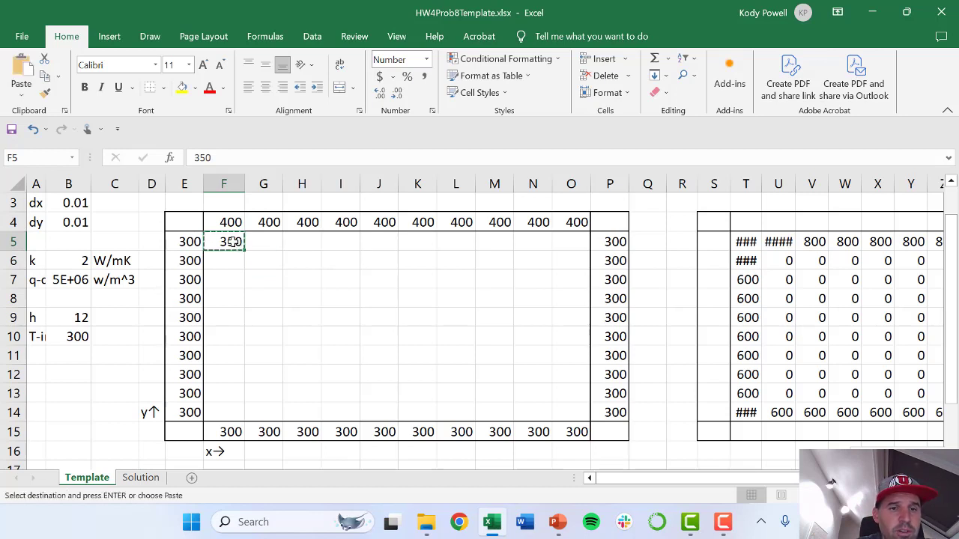
pyautogui.moveTo(232, 241); pyautogui.dragTo(560, 407)
pyautogui.rightClick(560, 410)
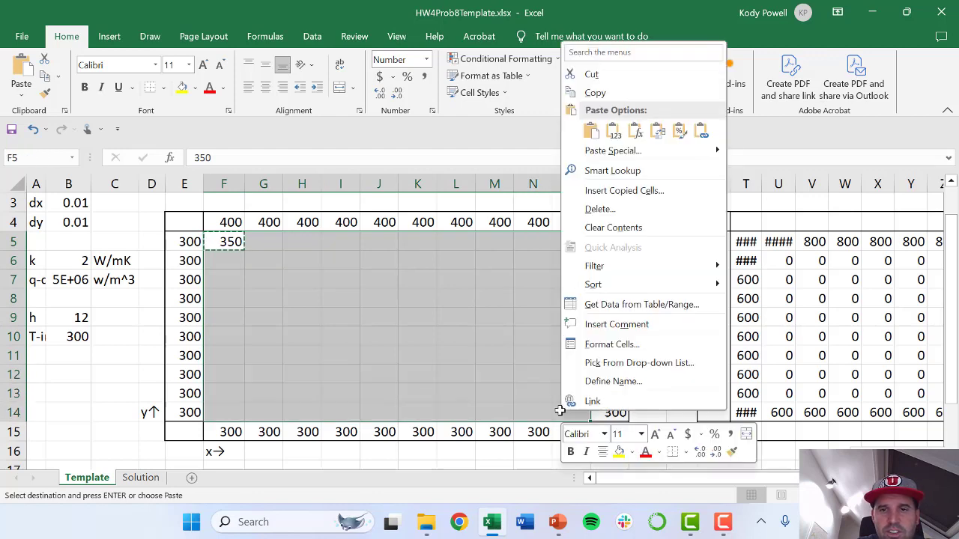
pyautogui.click(614, 132)
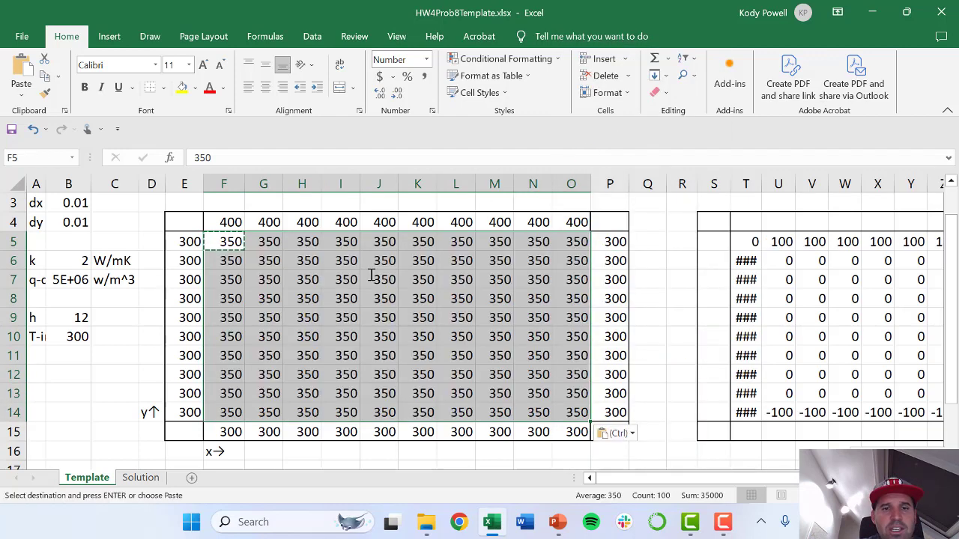
pyautogui.click(387, 318)
pyautogui.press('Right')
pyautogui.press('Right')
pyautogui.press('Right')
pyautogui.press('Right')
pyautogui.press('Right')
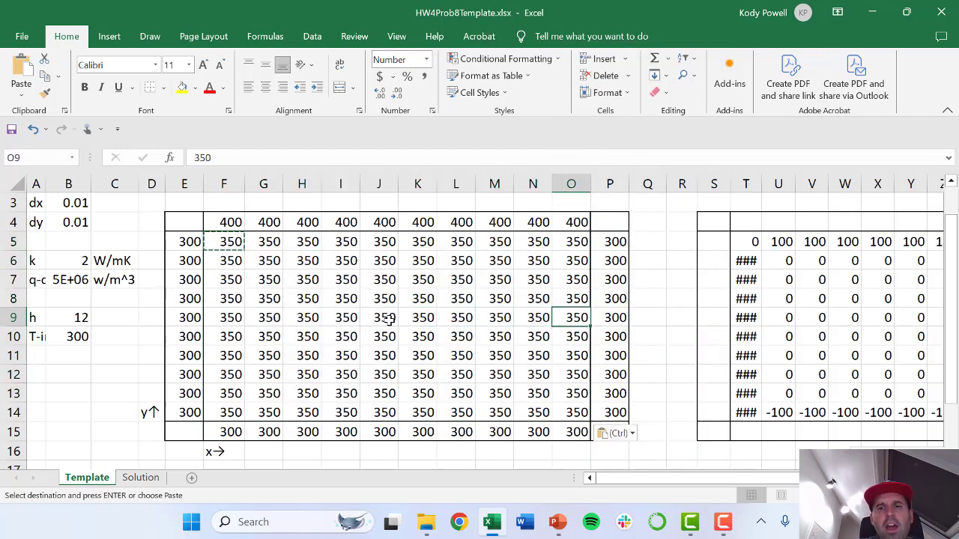
# Step: Examine the energy balance grid T5:AC14 and the interior node formula in V8
pyautogui.press('Right')
pyautogui.press('Right')
pyautogui.press('Right')
pyautogui.press('Right')
pyautogui.press('Right')
pyautogui.press('Right')
pyautogui.press('Right')
pyautogui.press('Right')
pyautogui.press('Right')
pyautogui.press('Right')
pyautogui.press('Right')
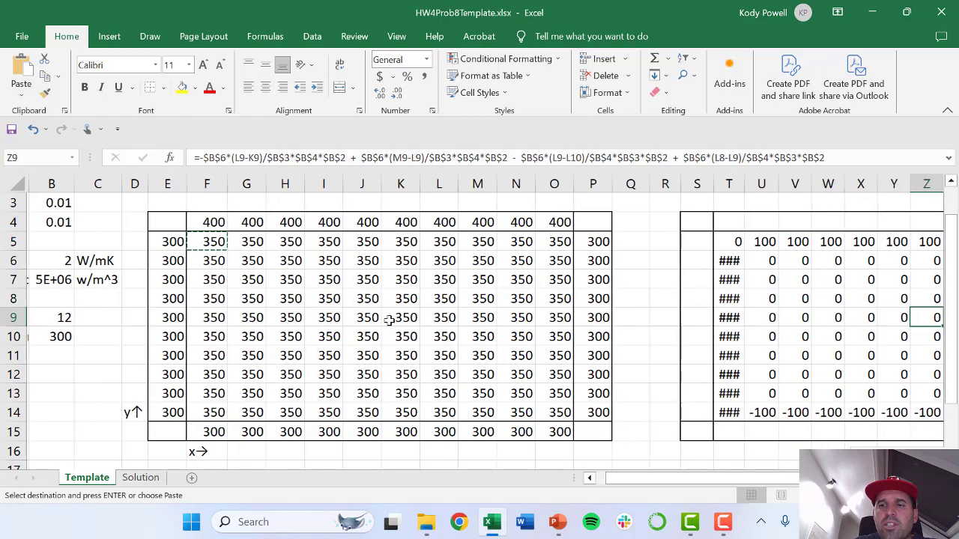
pyautogui.press('Right')
pyautogui.press('Right')
pyautogui.press('Right')
pyautogui.press('Right')
pyautogui.press('Right')
pyautogui.press('Right')
pyautogui.press('Right')
pyautogui.press('Left')
pyautogui.press('Left')
pyautogui.press('Left')
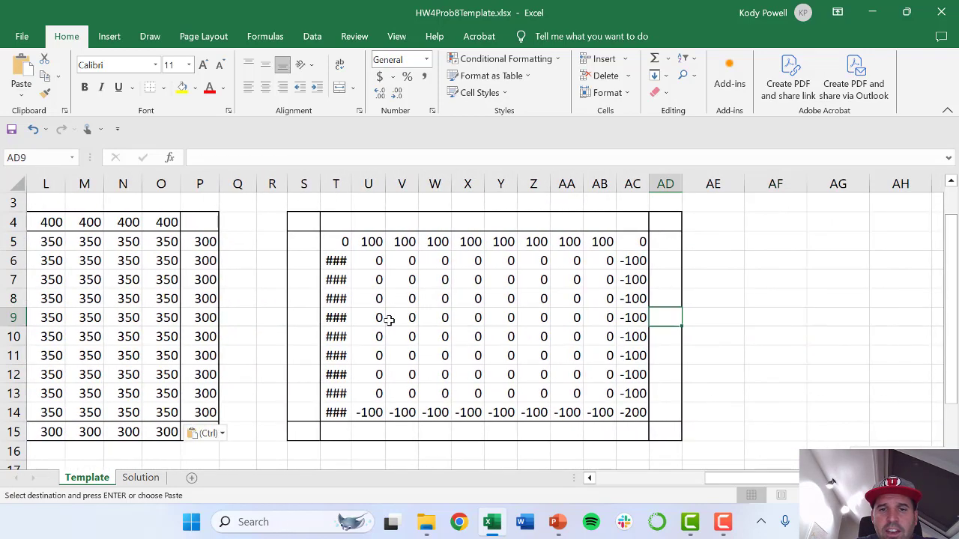
pyautogui.press('Left')
pyautogui.press('Left')
pyautogui.press('Left')
pyautogui.press('Left')
pyautogui.press('Left')
pyautogui.press('Left')
pyautogui.press('Left')
pyautogui.press('Left')
pyautogui.press('Up')
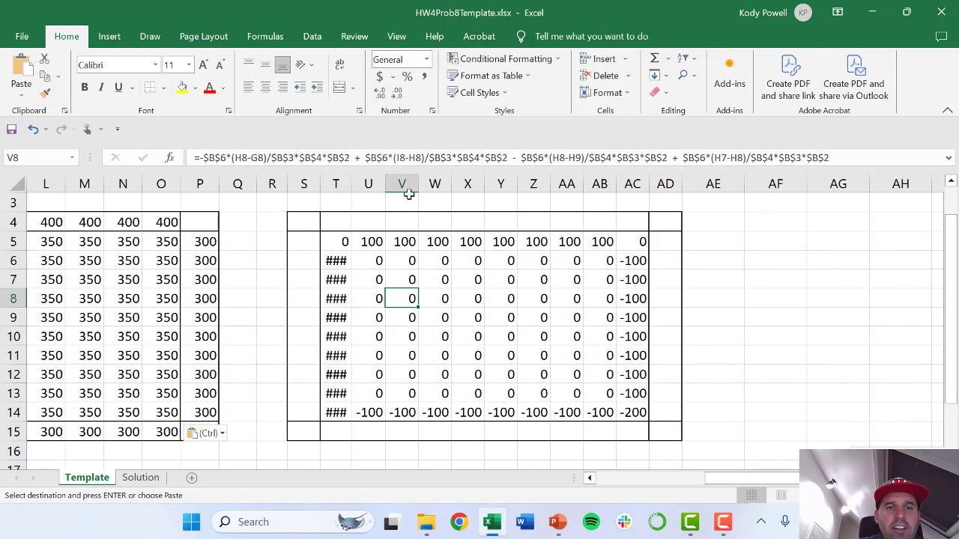
pyautogui.click(376, 157)
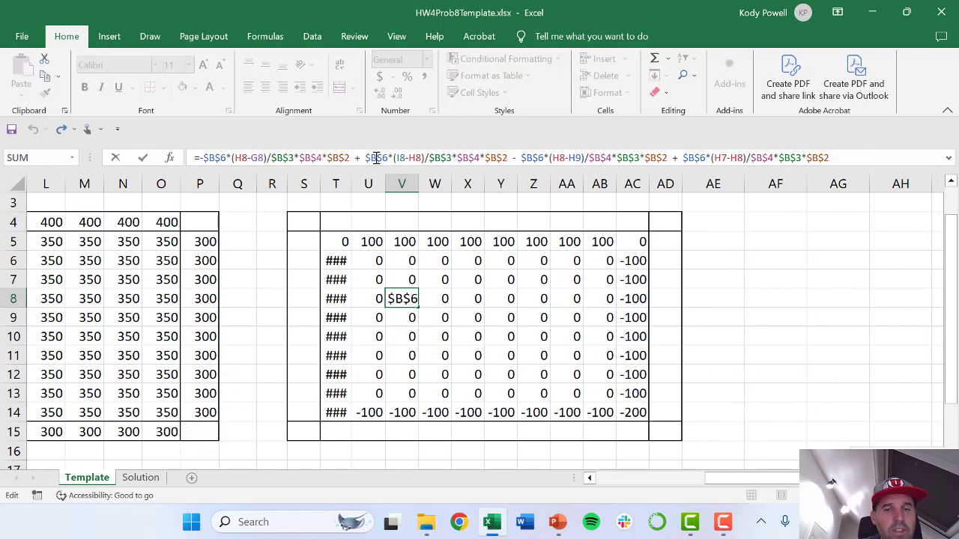
pyautogui.press('Escape')
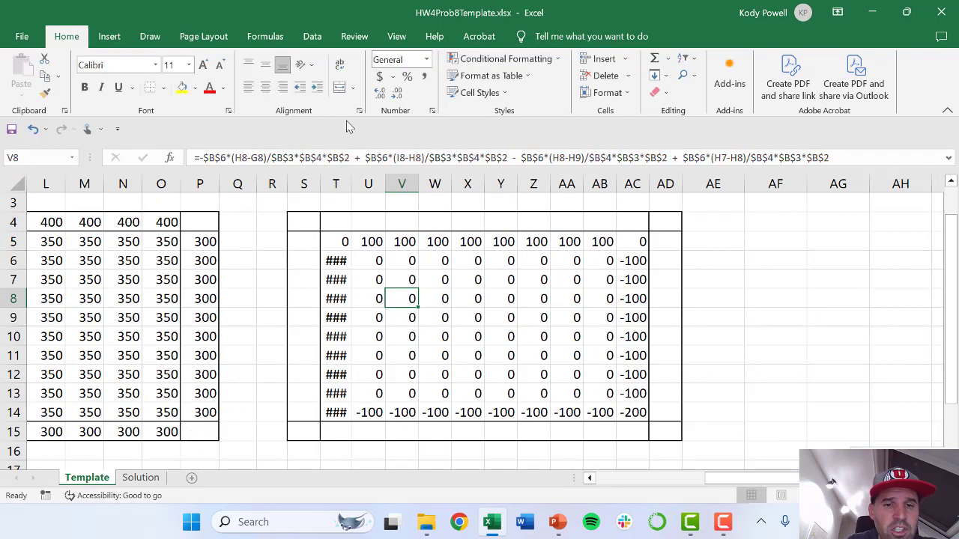
# Step: Auto-fit the width of column T so the energy balance values display in full
pyautogui.moveTo(329, 241); pyautogui.dragTo(627, 405)
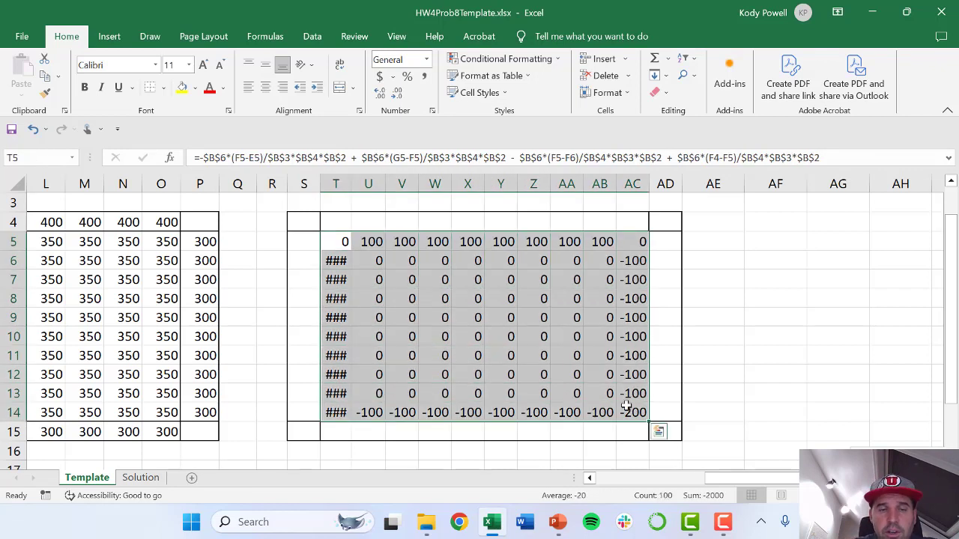
pyautogui.doubleClick(352, 183)
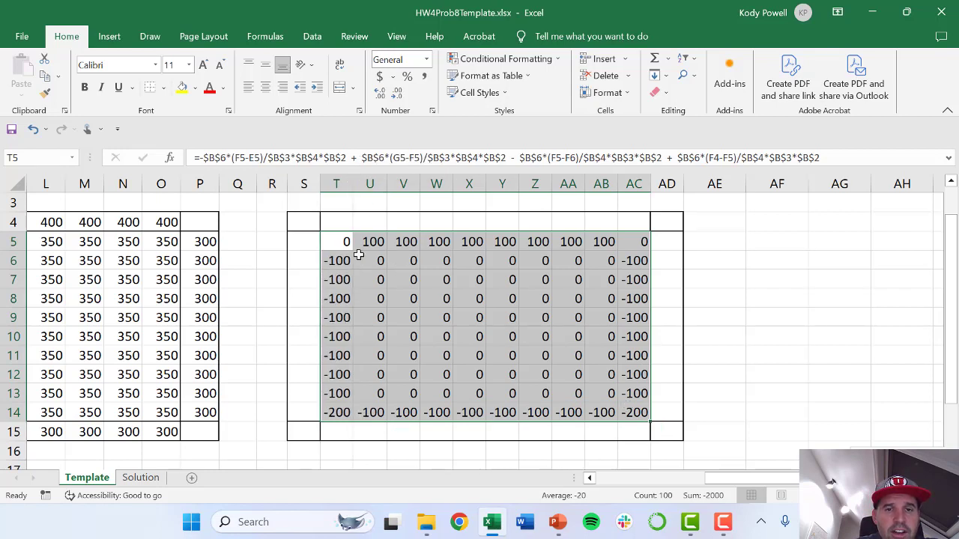
pyautogui.click(329, 239)
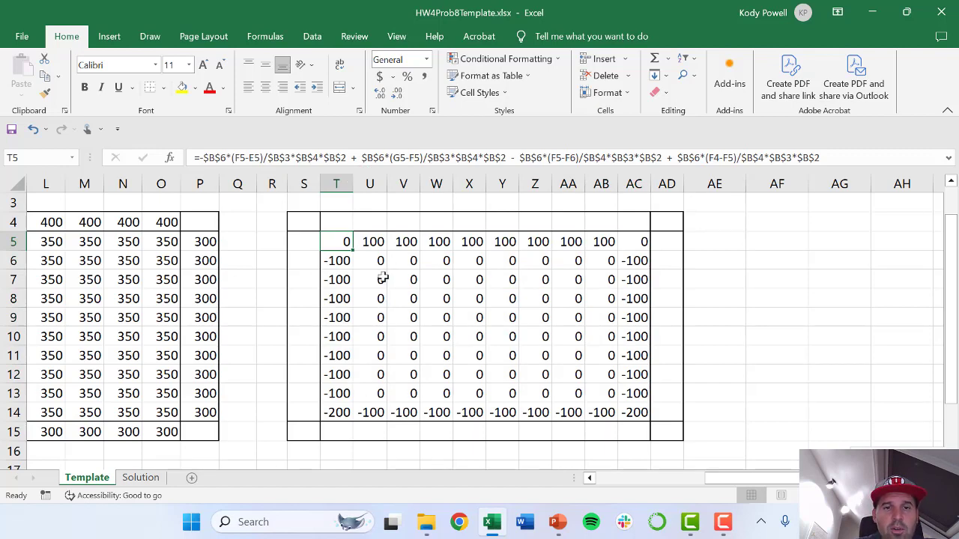
# Step: Start Solver and set the objective to cell T5 with a target value of 0
pyautogui.moveTo(736, 481); pyautogui.dragTo(684, 481)
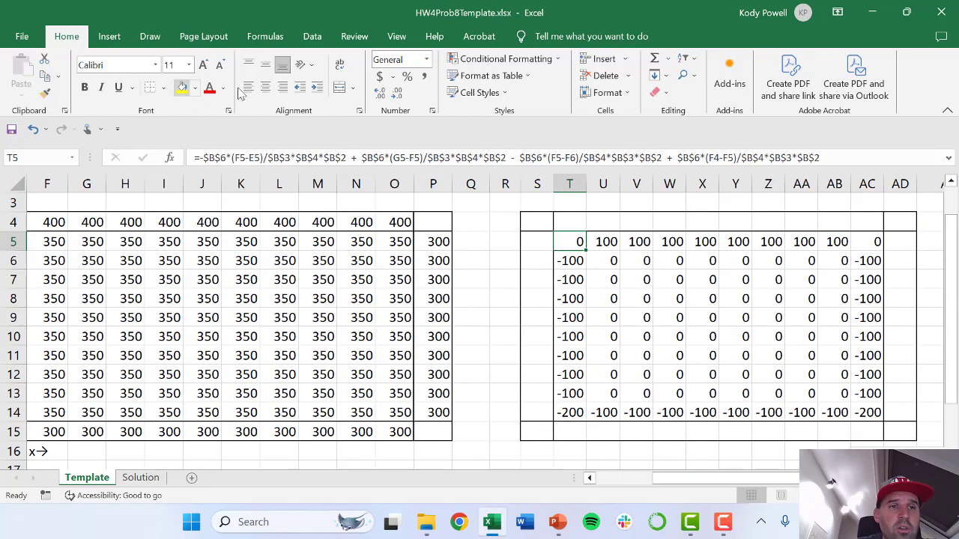
pyautogui.click(312, 36)
pyautogui.click(861, 60)
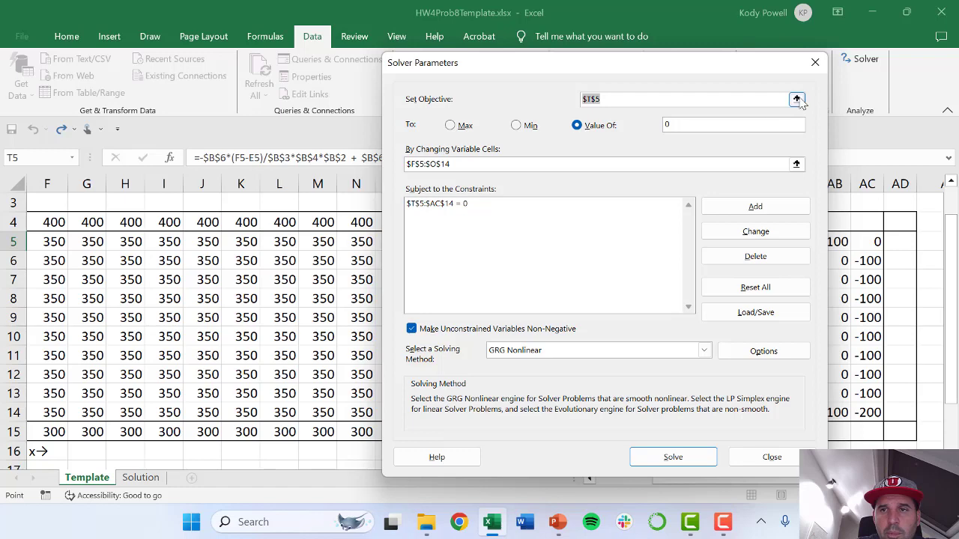
pyautogui.click(796, 99)
pyautogui.click(575, 239)
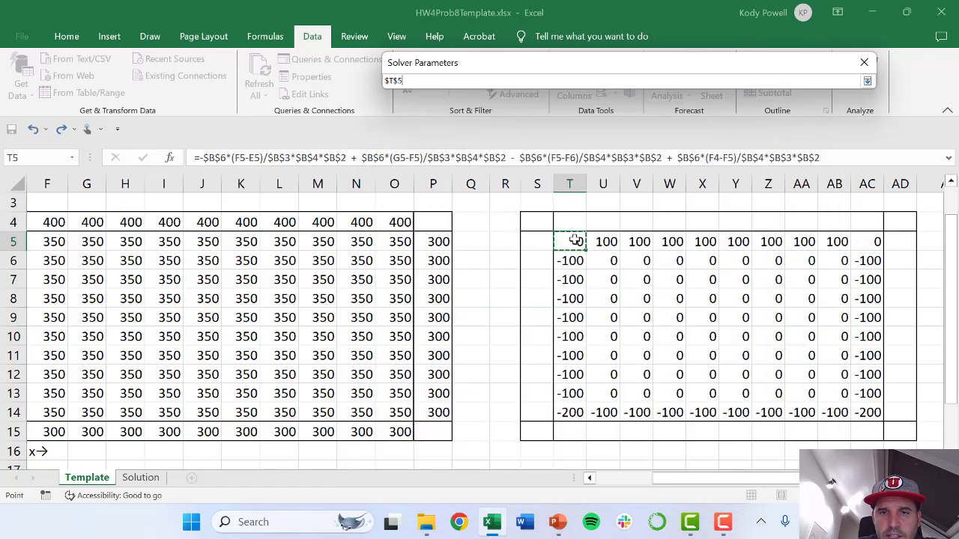
pyautogui.click(866, 81)
pyautogui.click(600, 126)
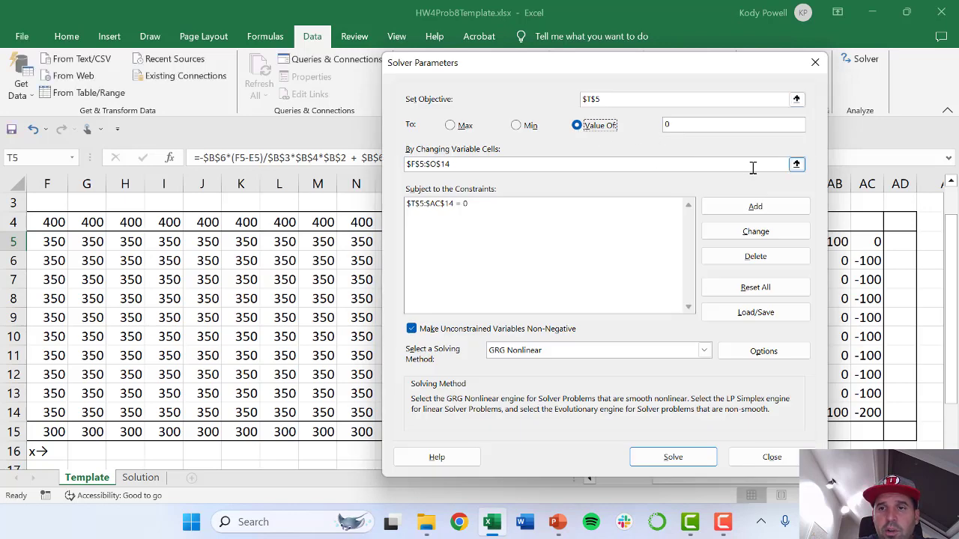
# Step: Set Solver's changing variable cells to the interior temperatures F5:O14
pyautogui.click(796, 164)
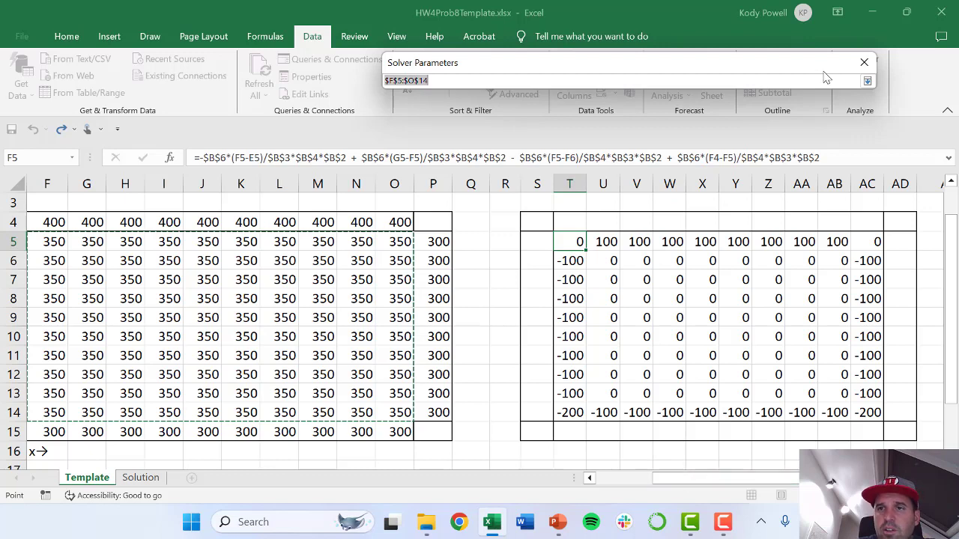
pyautogui.click(867, 81)
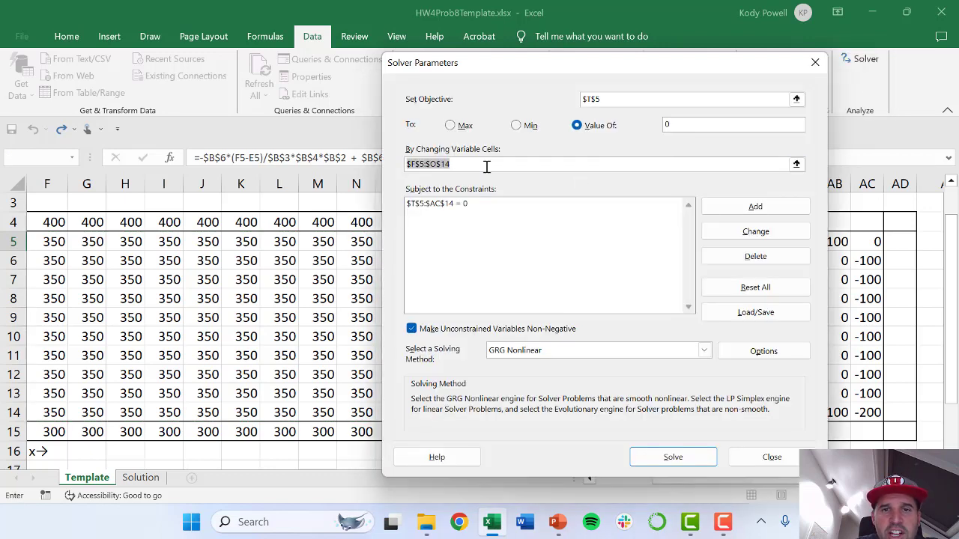
pyautogui.click(796, 164)
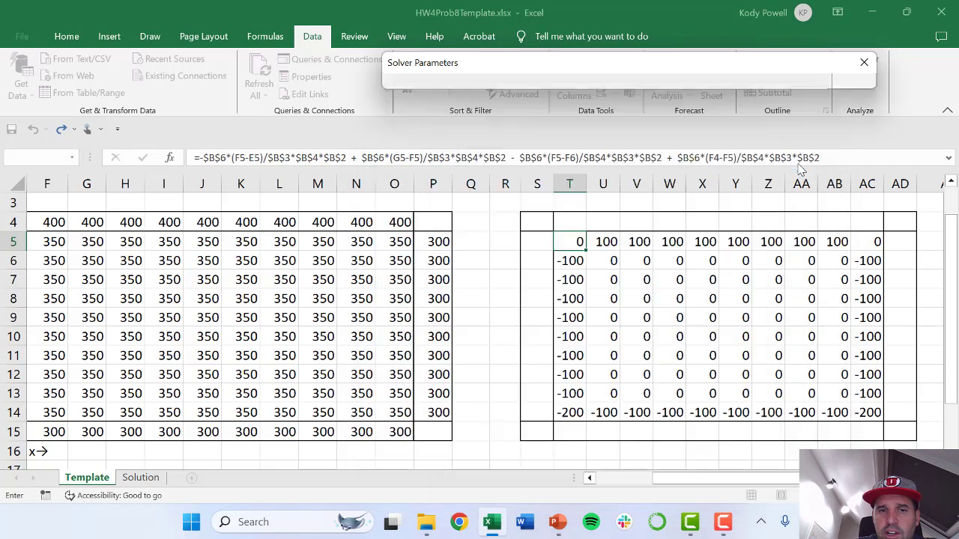
pyautogui.moveTo(383, 411); pyautogui.dragTo(78, 237)
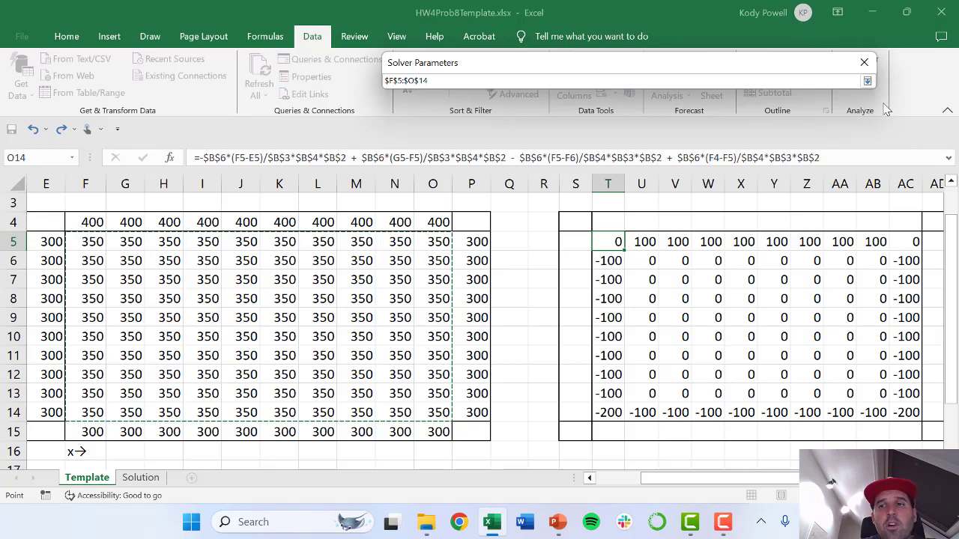
pyautogui.click(866, 81)
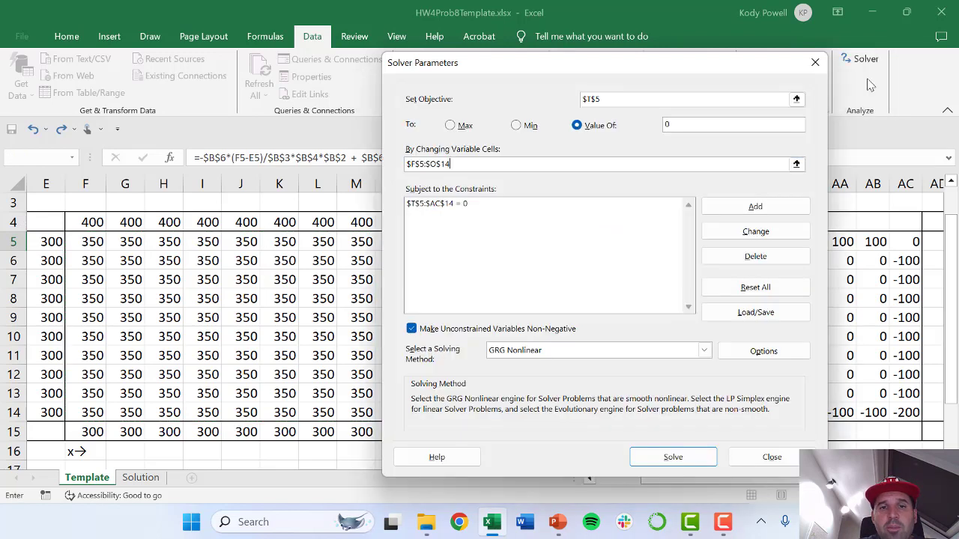
# Step: Delete the existing Solver constraint and add one requiring the energy balance cells T5:AC14 to equal 0
pyautogui.click(448, 206)
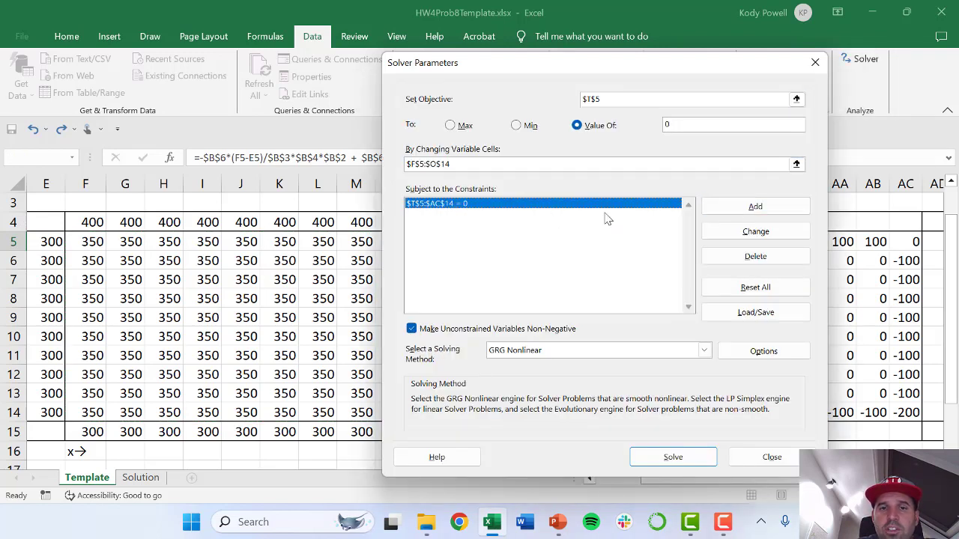
pyautogui.click(739, 262)
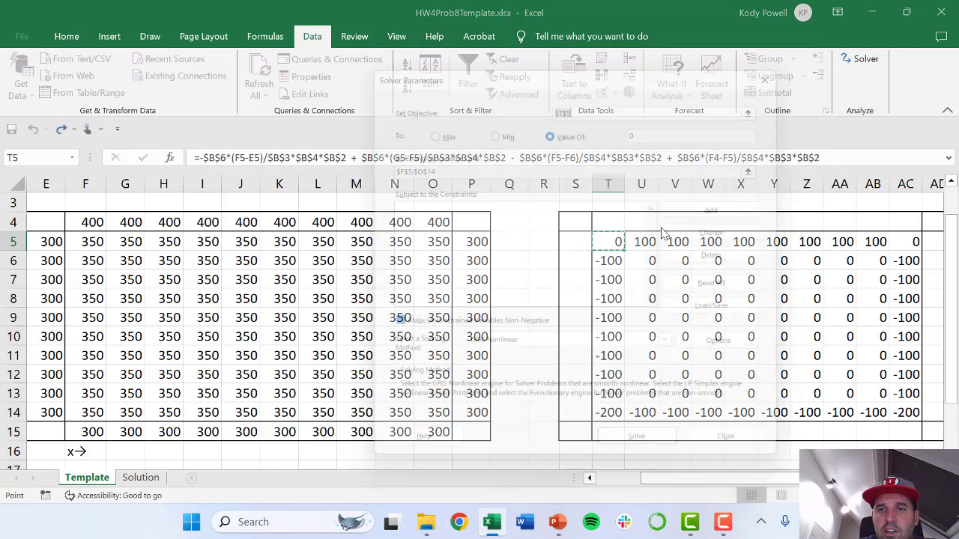
pyautogui.click(717, 209)
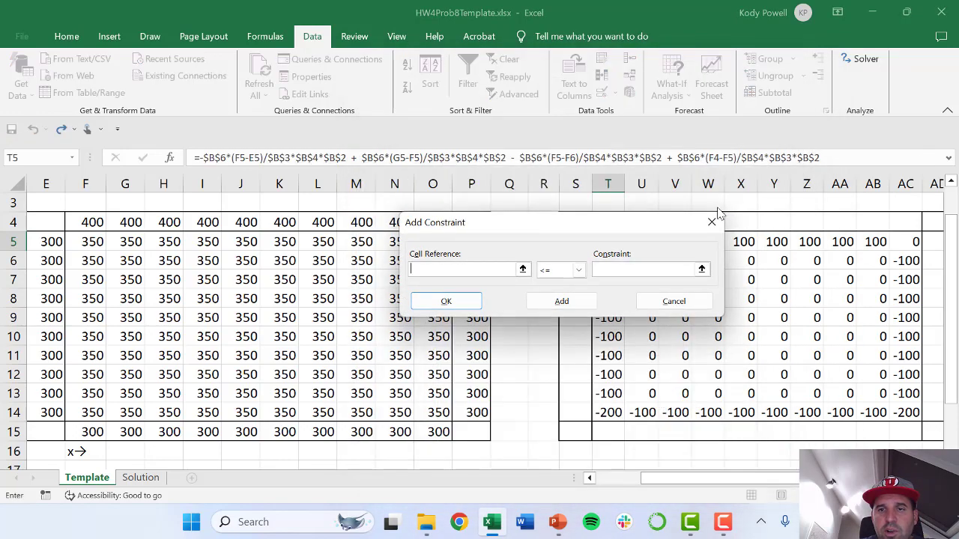
pyautogui.moveTo(536, 227); pyautogui.dragTo(330, 226)
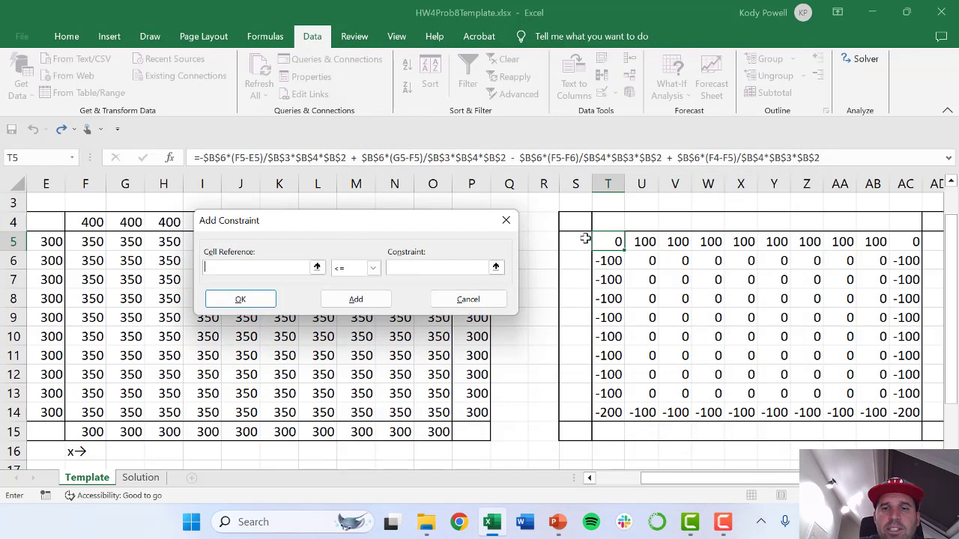
pyautogui.moveTo(604, 241); pyautogui.dragTo(897, 414)
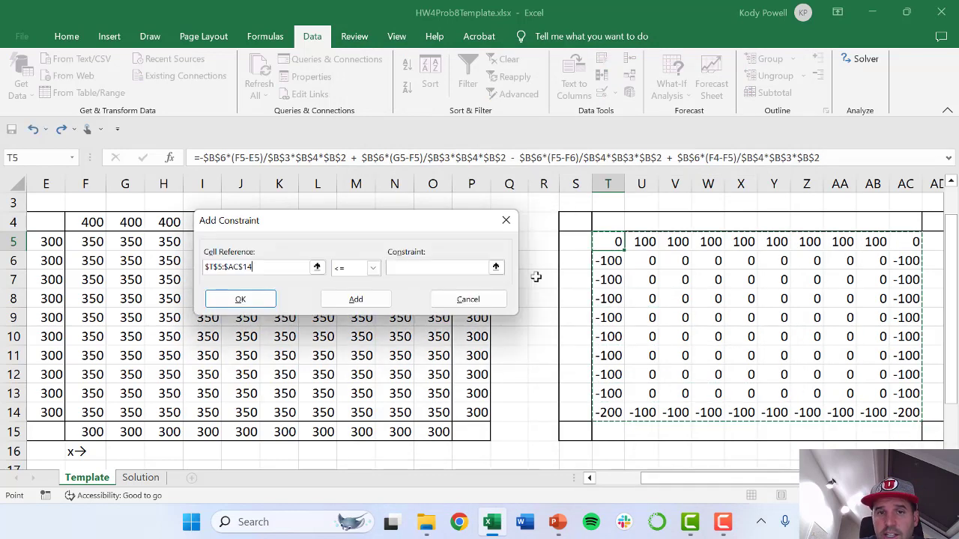
pyautogui.click(373, 268)
pyautogui.click(341, 293)
pyautogui.click(404, 267)
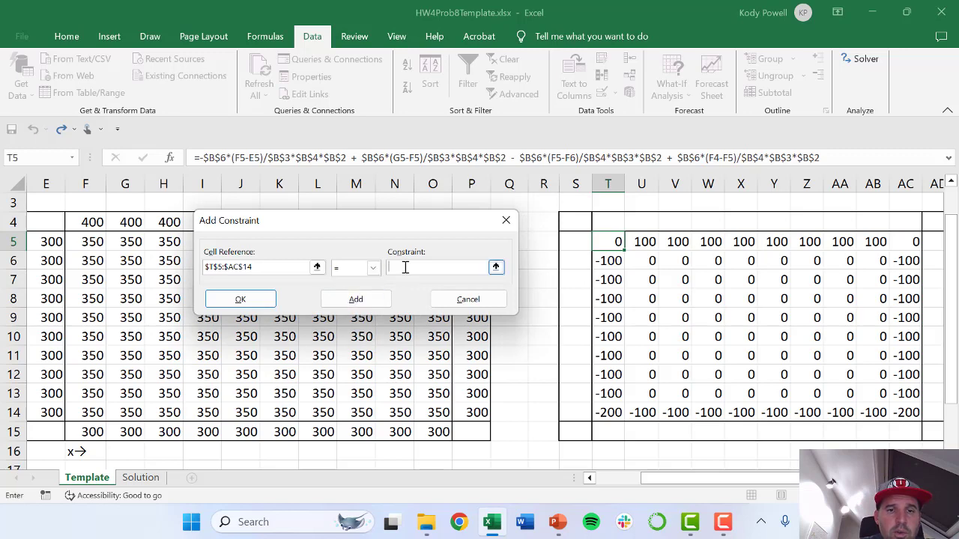
pyautogui.write('0')
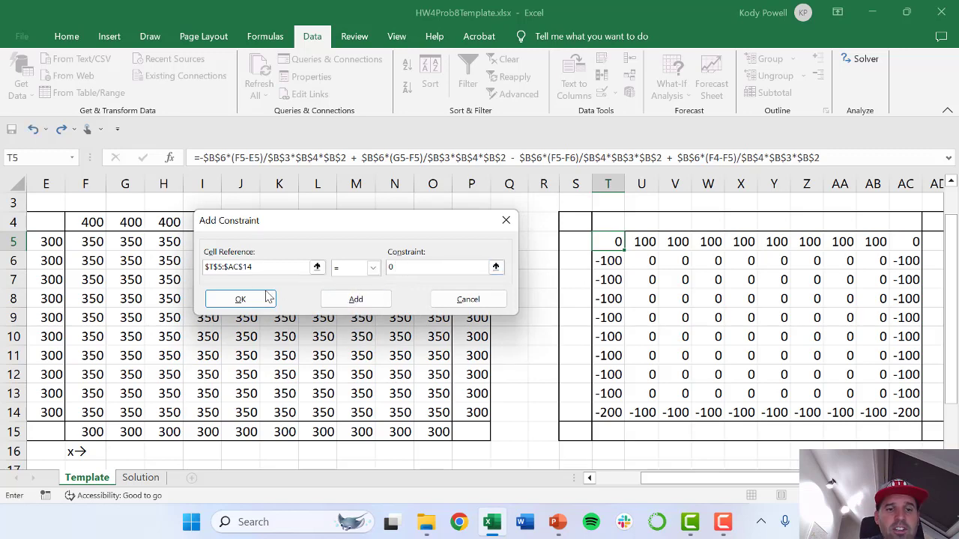
pyautogui.click(244, 301)
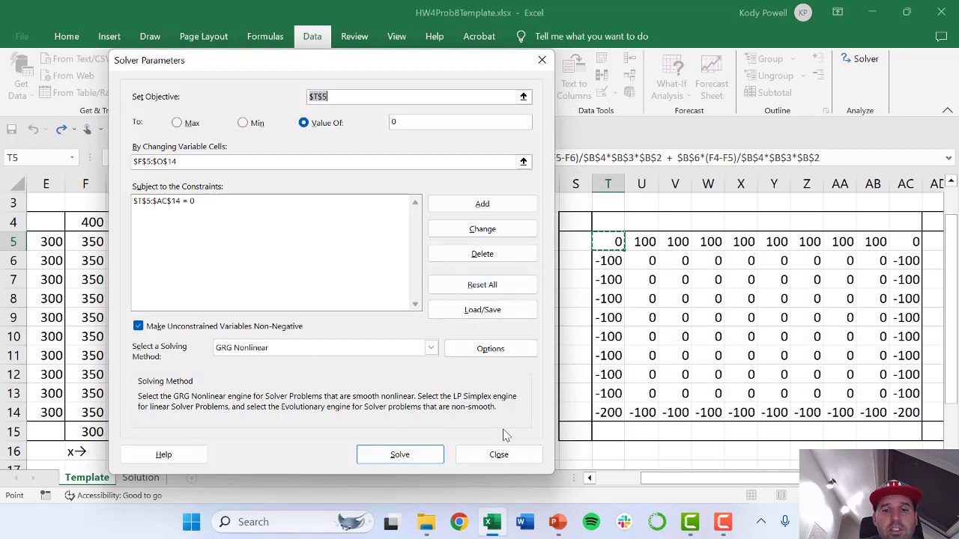
# Step: Run Solver with the GRG Nonlinear method, keep the solution, and check the energy balance cells T5:AC14
pyautogui.click(488, 459)
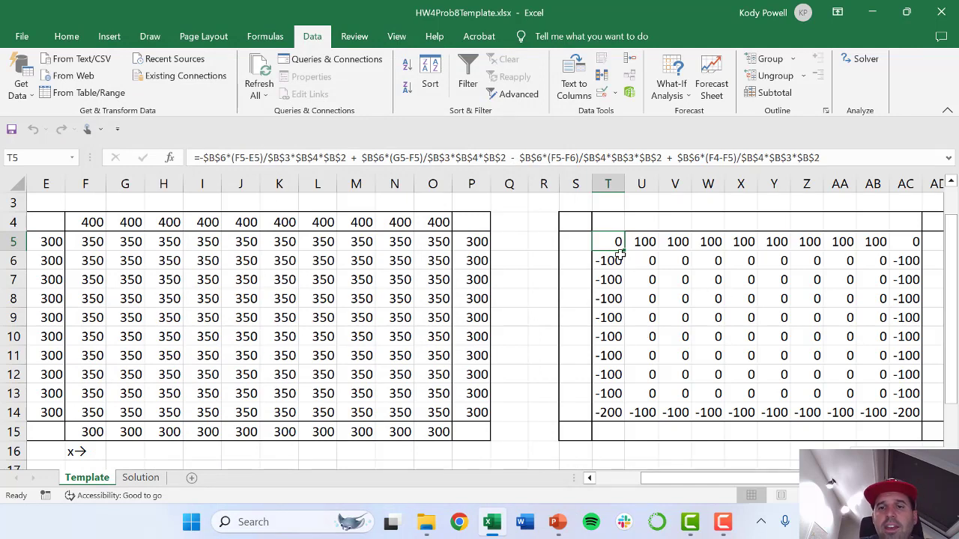
pyautogui.click(861, 60)
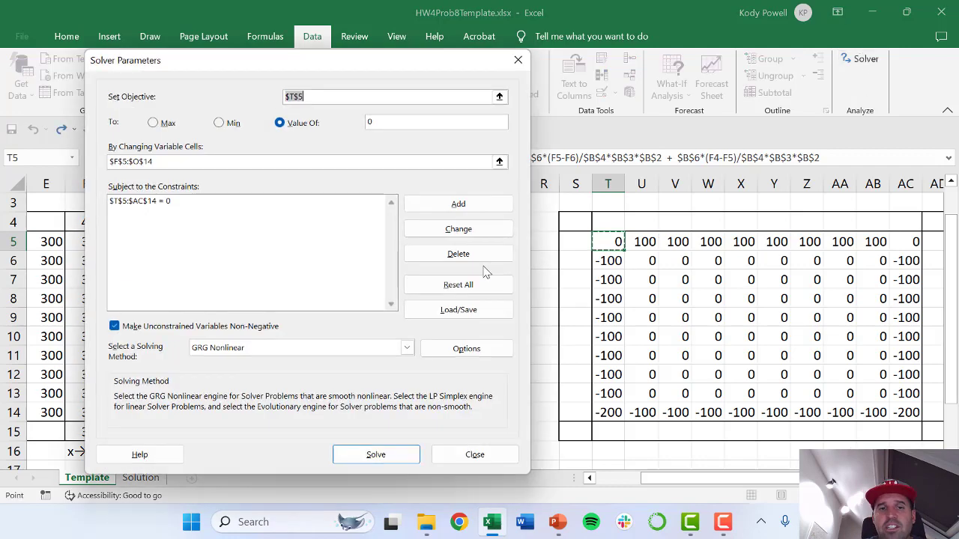
pyautogui.click(355, 454)
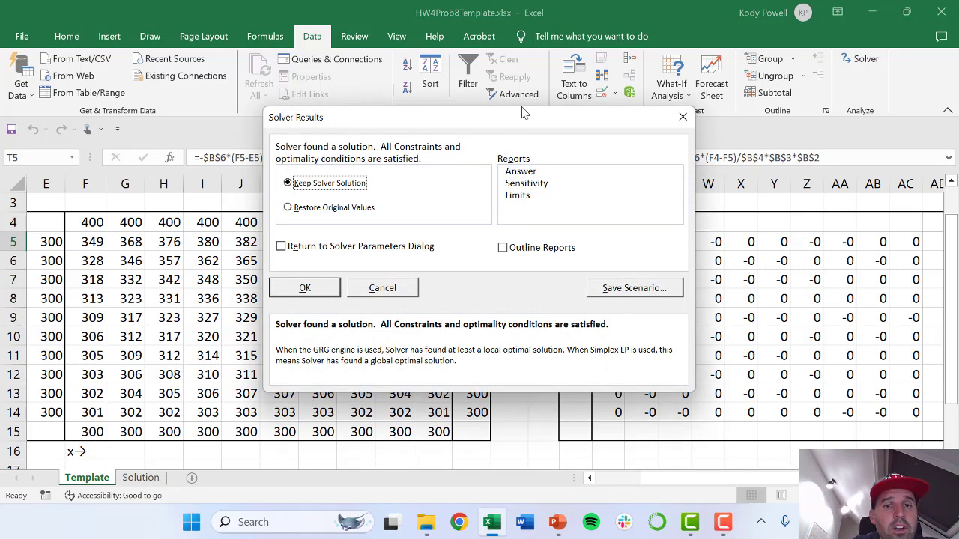
pyautogui.click(297, 289)
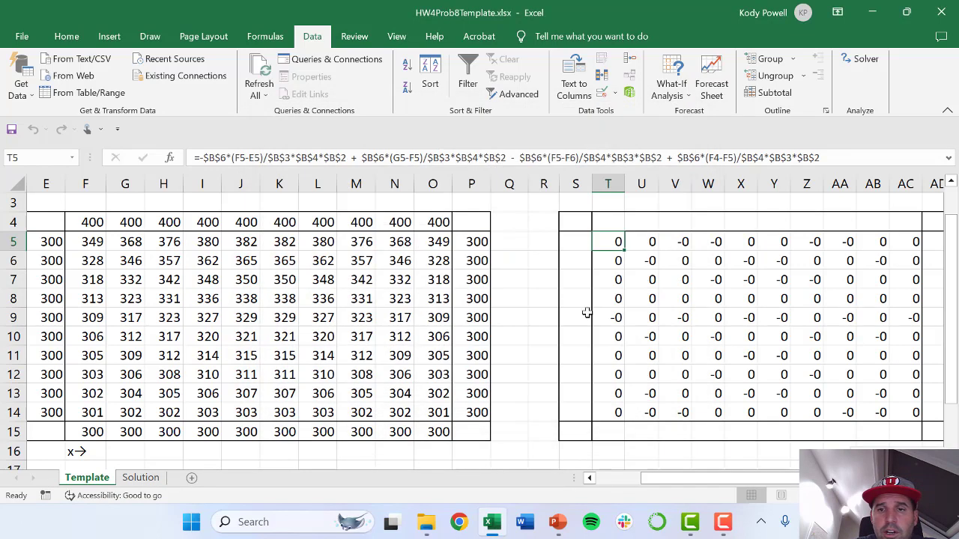
pyautogui.moveTo(905, 417); pyautogui.dragTo(602, 248)
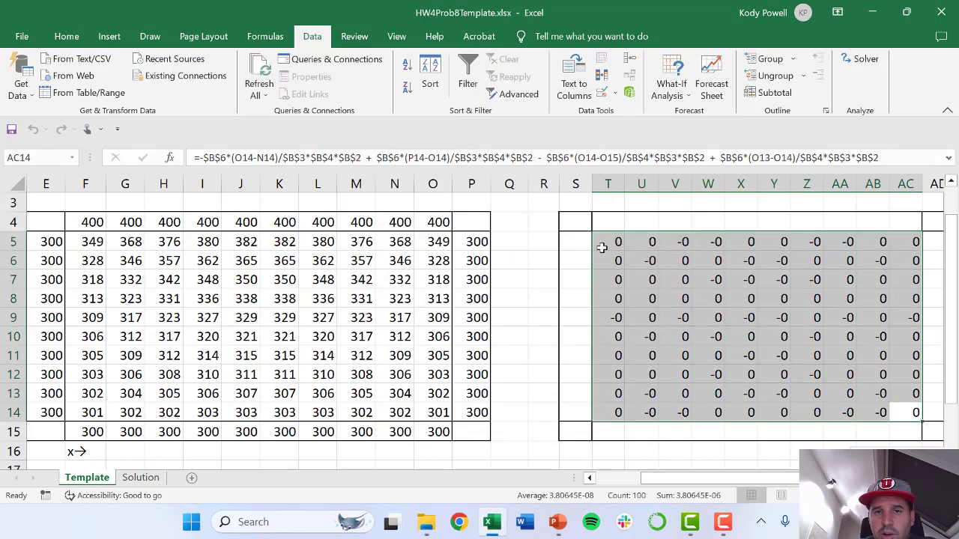
pyautogui.click(534, 265)
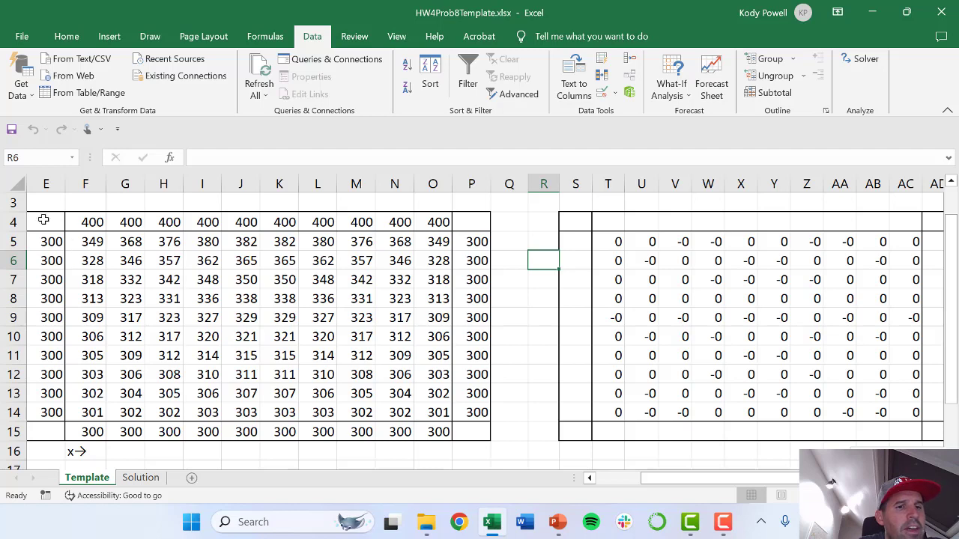
# Step: Apply the Red - White - Blue Color Scale conditional formatting to the temperature grid E4:P15
pyautogui.moveTo(44, 220); pyautogui.dragTo(472, 431)
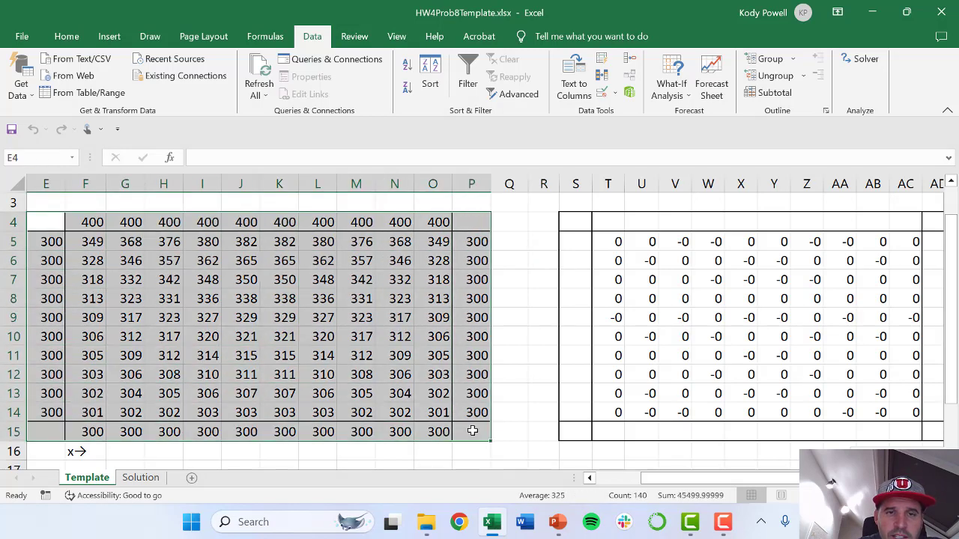
pyautogui.click(71, 43)
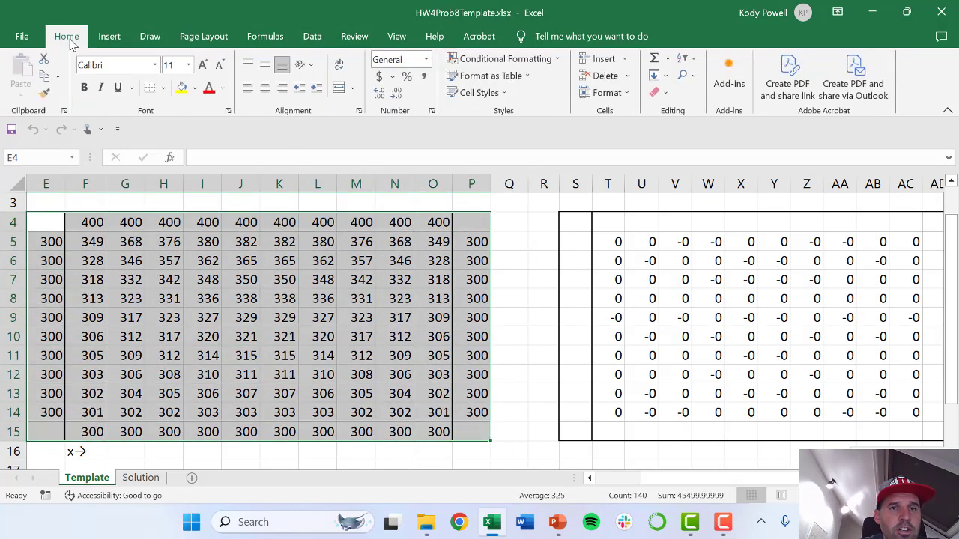
pyautogui.click(500, 61)
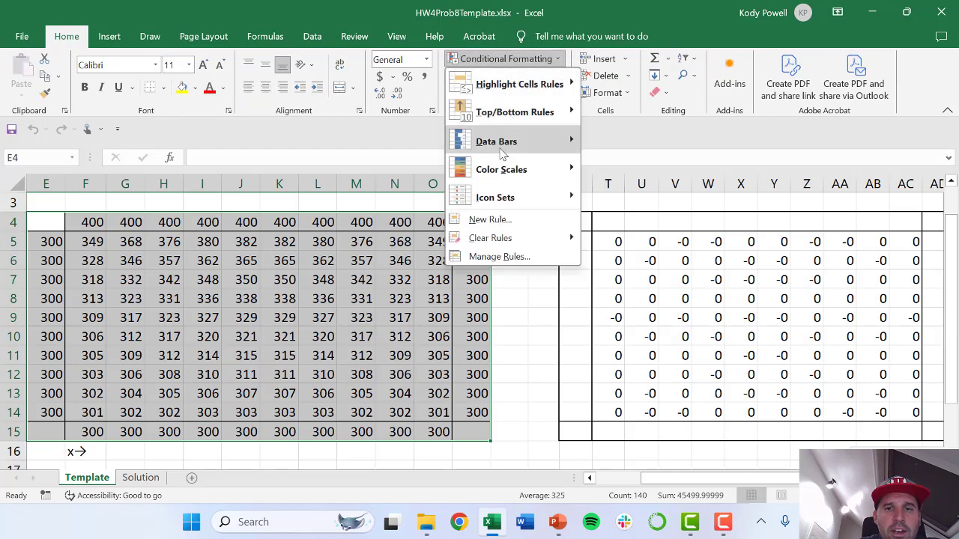
pyautogui.moveTo(501, 172)
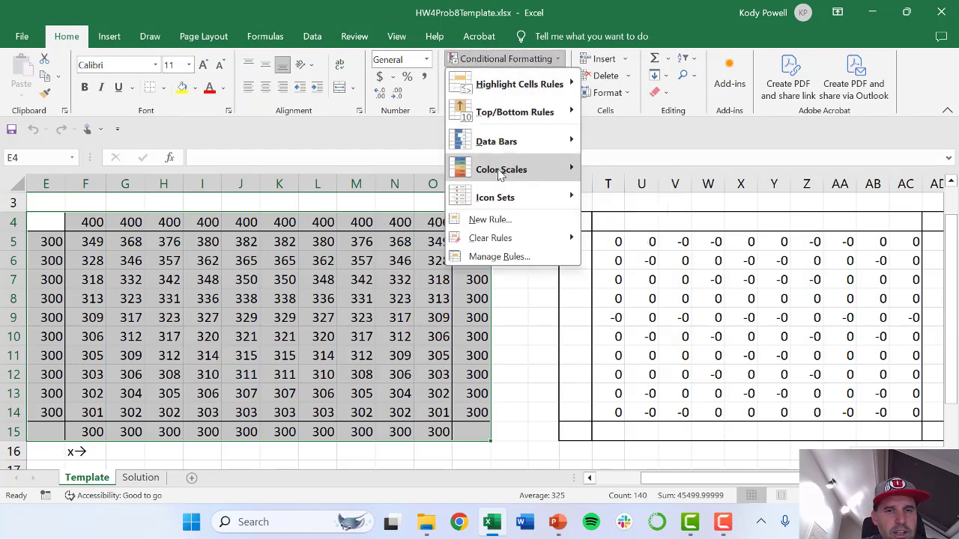
pyautogui.click(148, 244)
pyautogui.moveTo(48, 228); pyautogui.dragTo(458, 431)
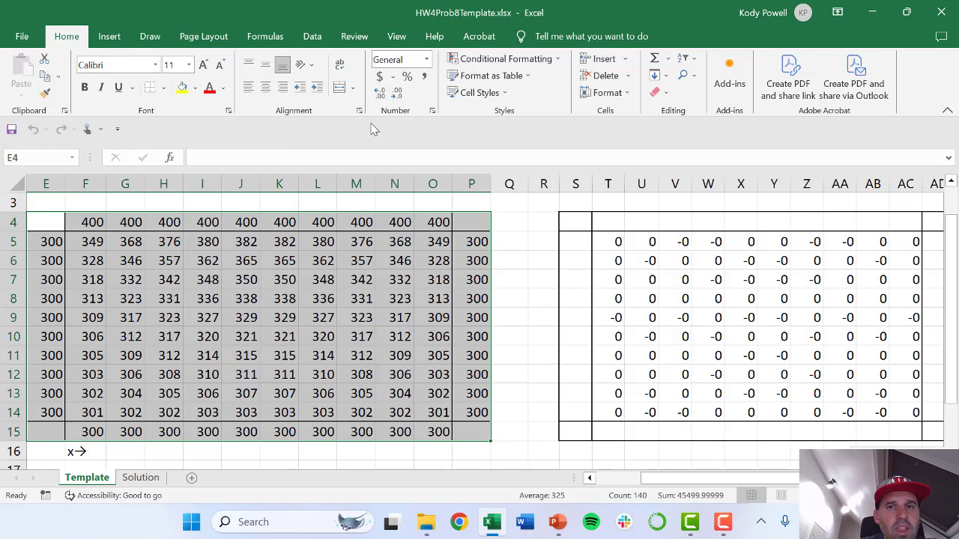
pyautogui.click(521, 60)
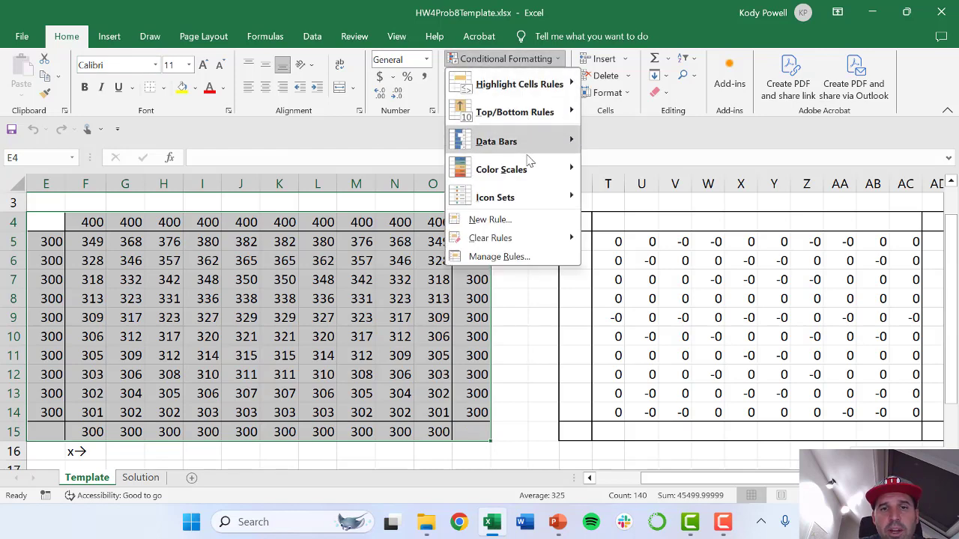
pyautogui.moveTo(531, 171)
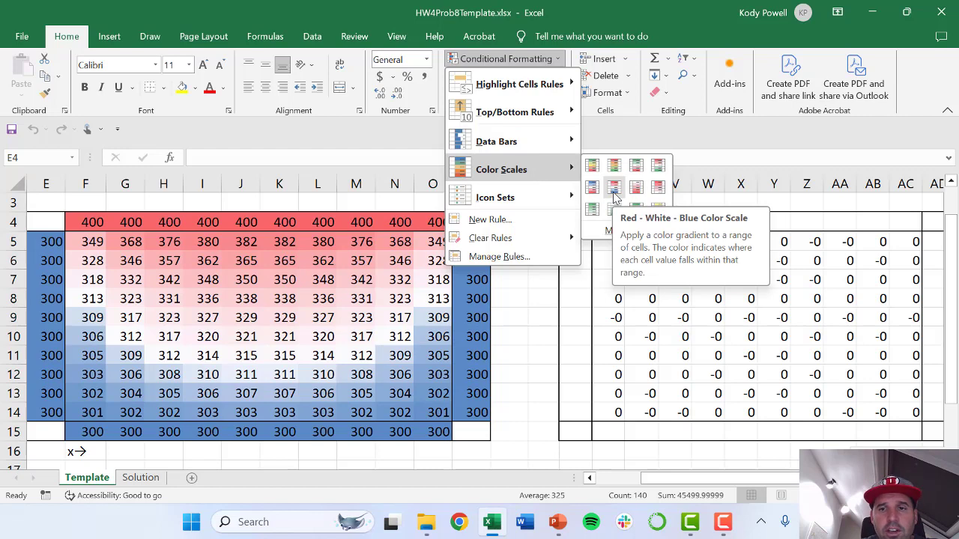
pyautogui.click(614, 193)
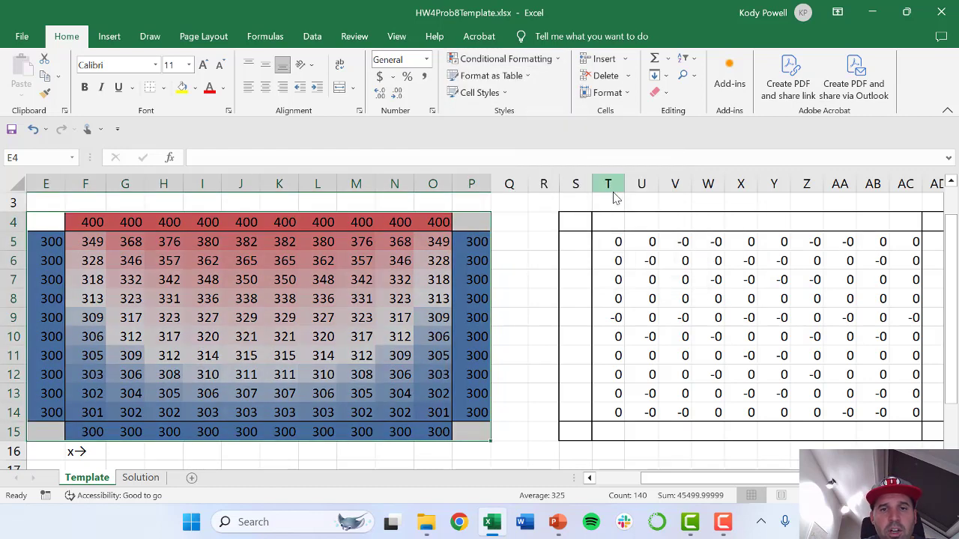
# Step: Examine the color-scaled temperature distribution across the grid, from the hot upper boundary to the interior cells
pyautogui.click(255, 235)
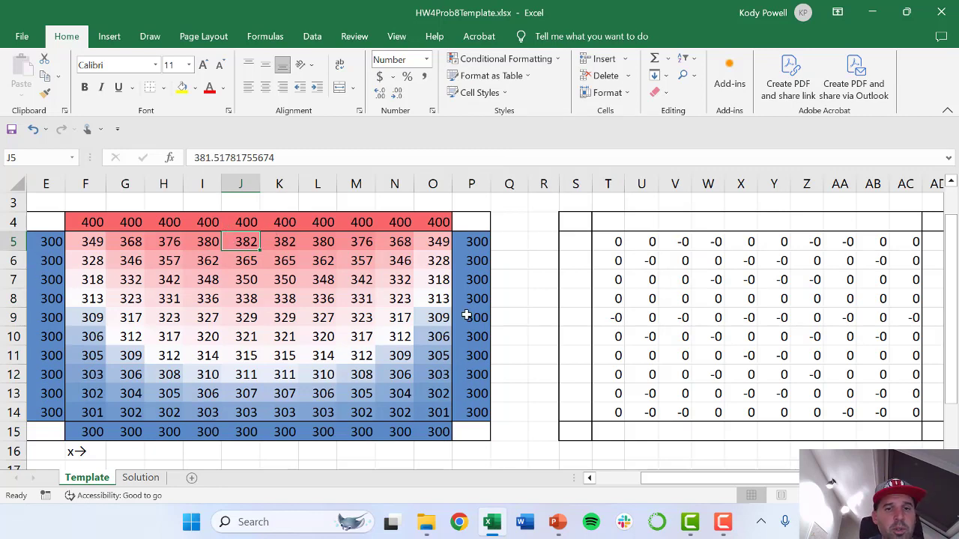
pyautogui.press('Left')
pyautogui.press('Left')
pyautogui.press('Left')
pyautogui.press('Left')
pyautogui.press('Left')
pyautogui.press('Left')
pyautogui.press('Left')
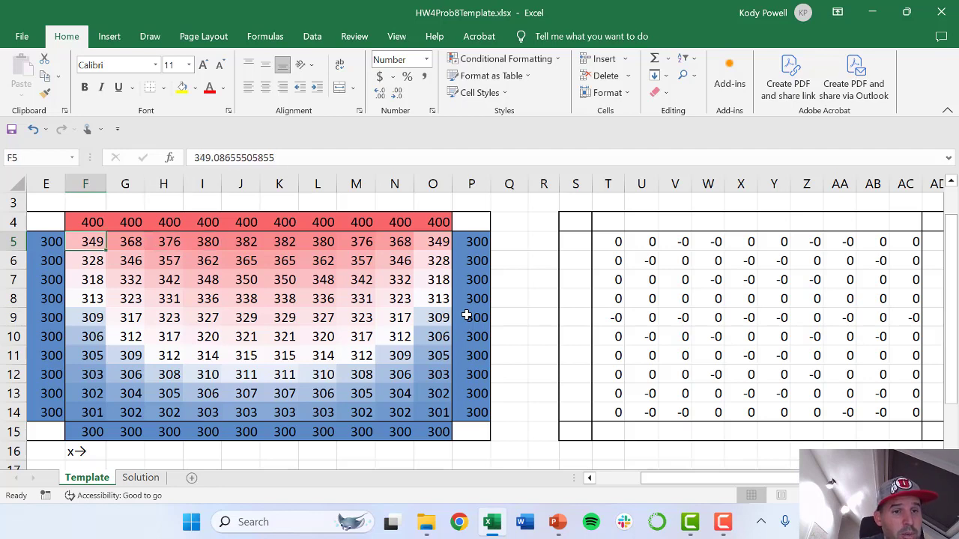
pyautogui.press('Up')
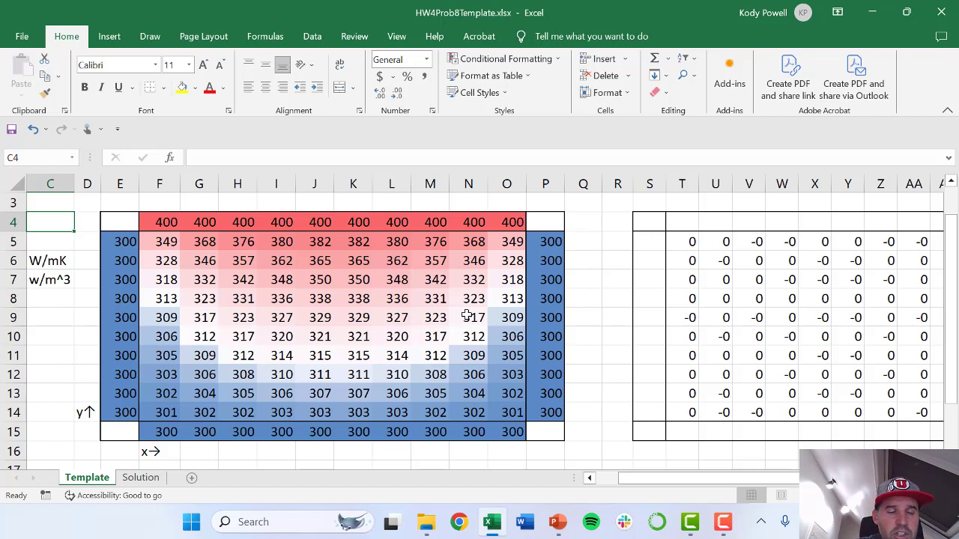
pyautogui.click(287, 318)
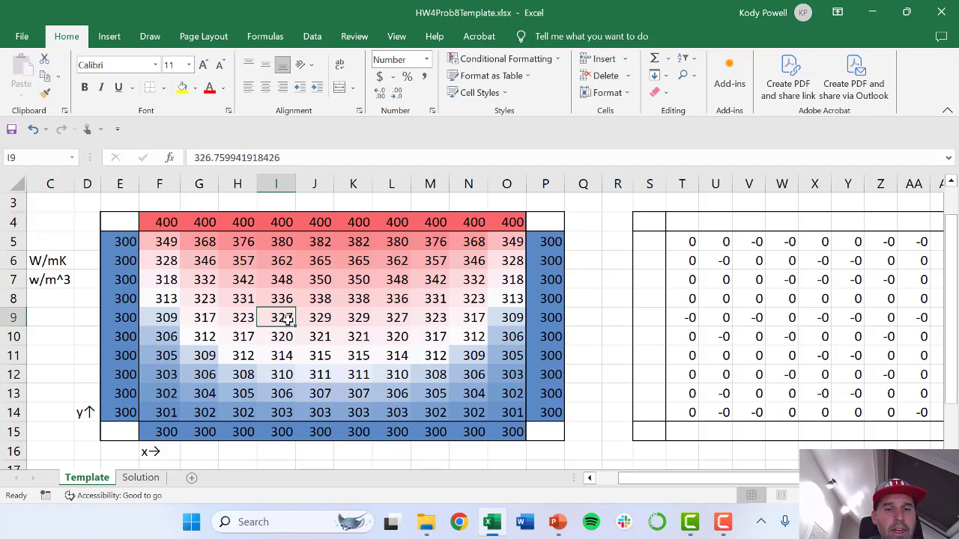
# Step: Switch to the PowerPoint deck, present the energy balance and bar geometry slides, and return to the Excel workbook
pyautogui.hotkey('alt', 'Tab')
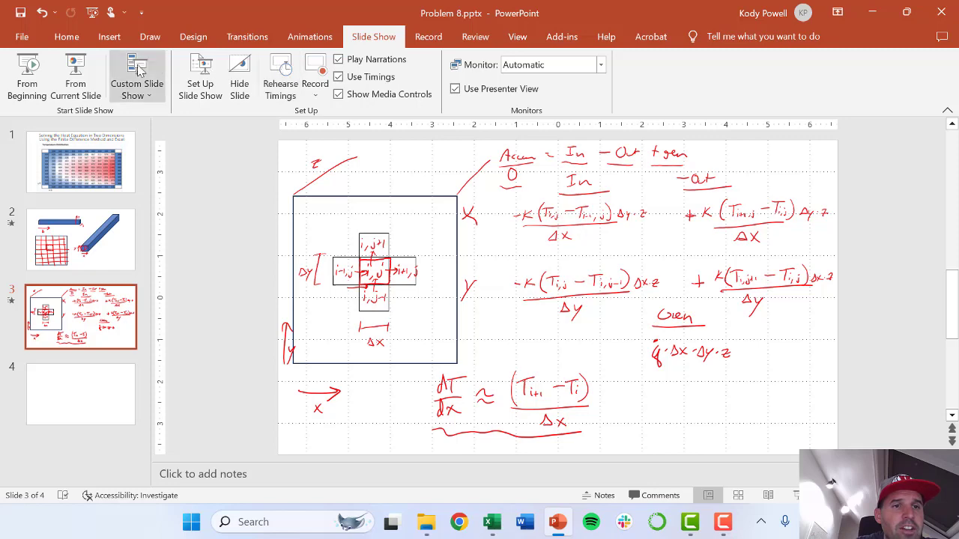
pyautogui.click(71, 68)
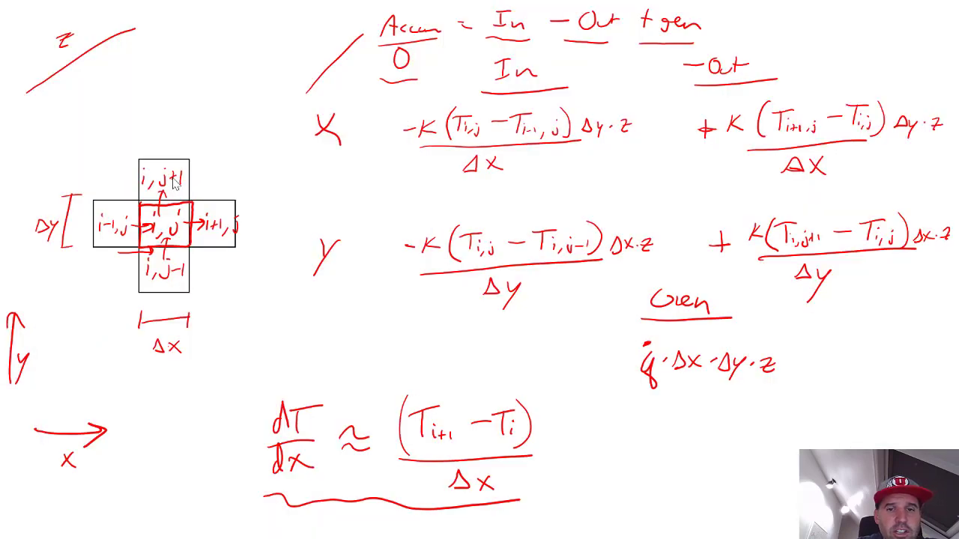
pyautogui.press('Left')
pyautogui.press('Left')
pyautogui.press('Right')
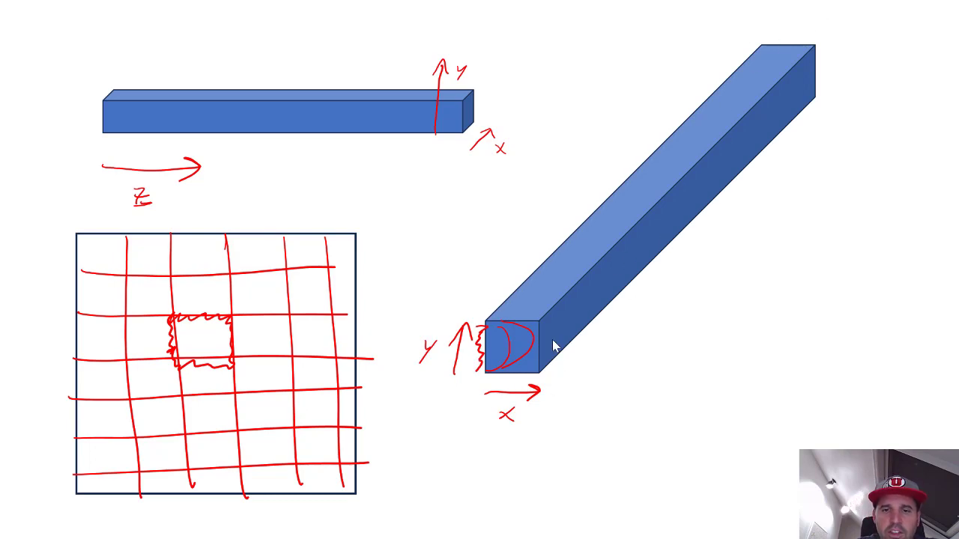
pyautogui.press('Escape')
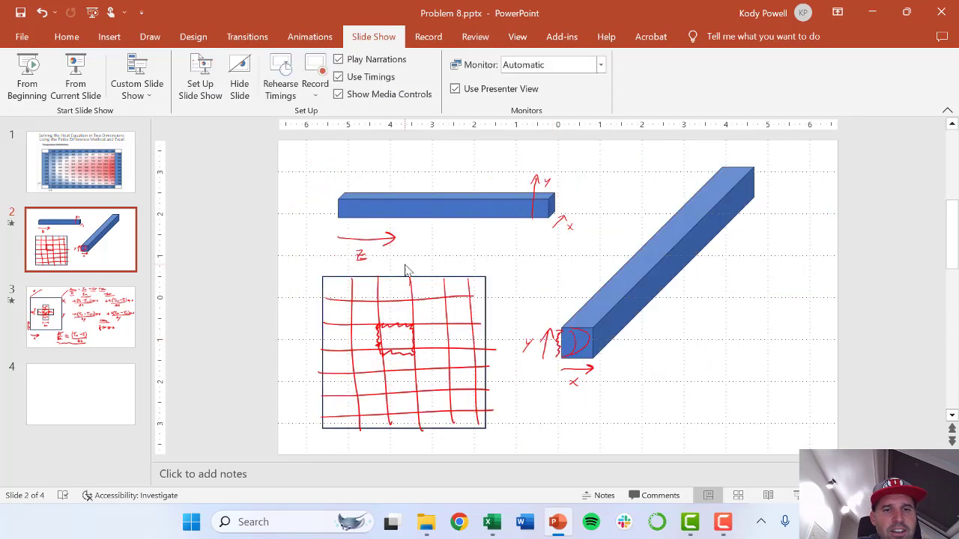
pyautogui.click(492, 522)
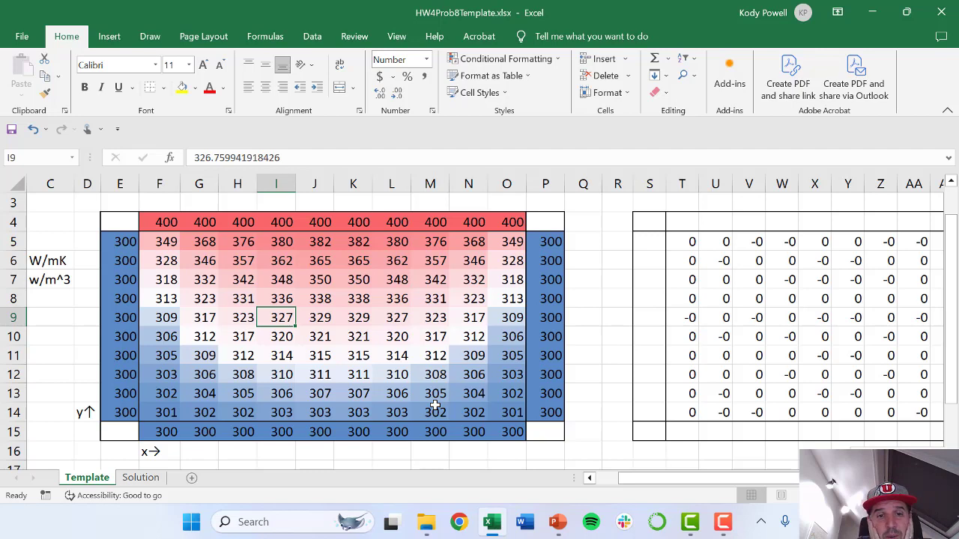
# Step: Examine the convection parameters h and T-inf beside the temperature grid and the interior cells along column F
pyautogui.press('Left')
pyautogui.press('Left')
pyautogui.press('Left')
pyautogui.press('Left')
pyautogui.press('Left')
pyautogui.press('Left')
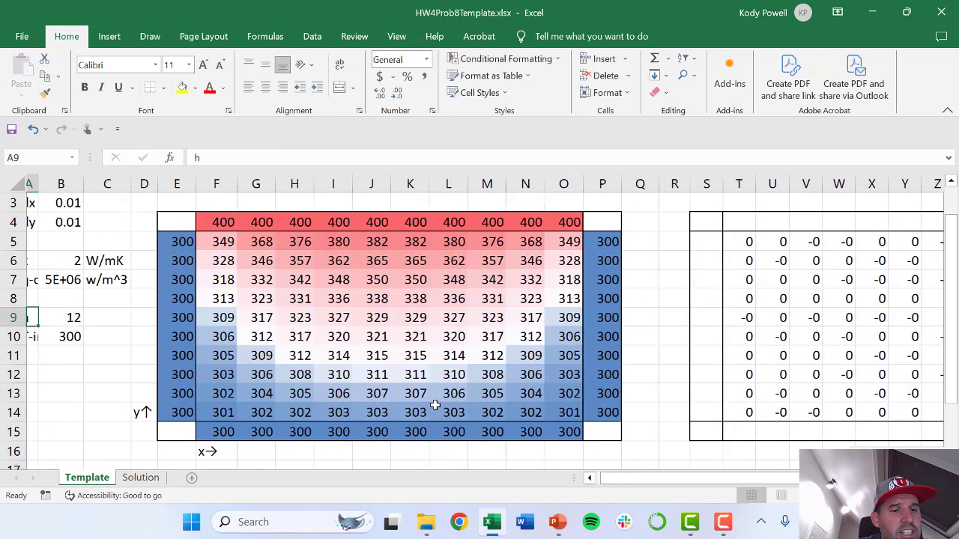
pyautogui.press('Right')
pyautogui.press('Right')
pyautogui.press('Right')
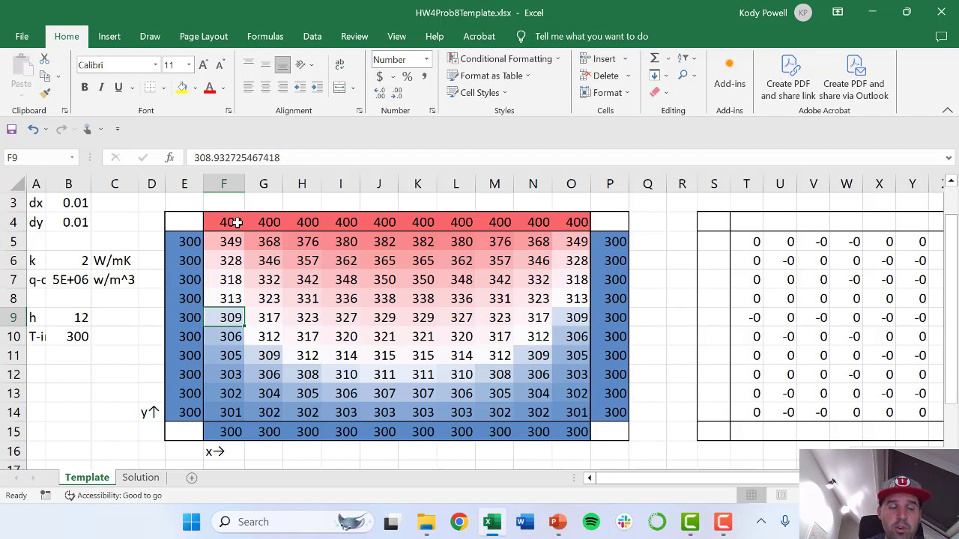
pyautogui.press('Up')
pyautogui.press('Up')
pyautogui.press('Up')
pyautogui.press('Up')
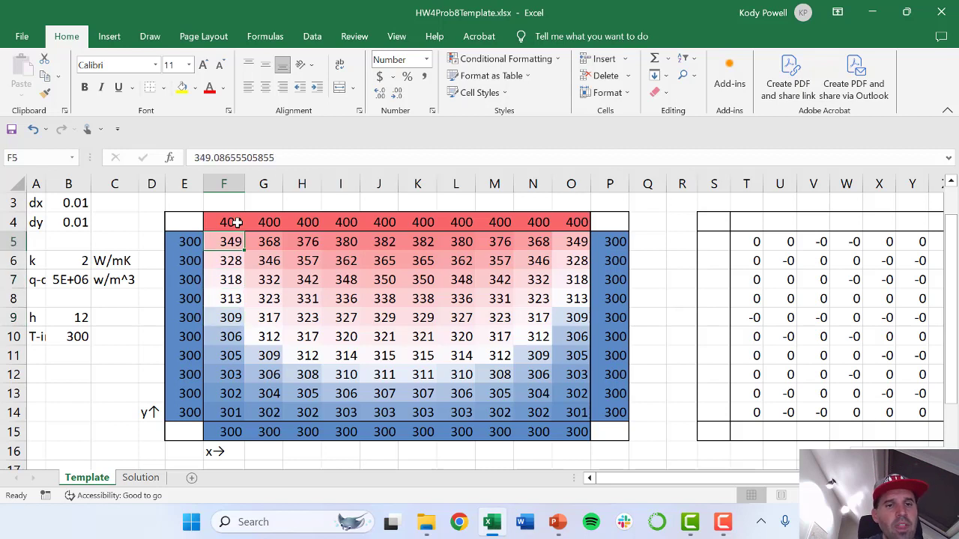
# Step: Clear the fixed upper boundary temperatures in F4:O4
pyautogui.moveTo(220, 218); pyautogui.dragTo(568, 227)
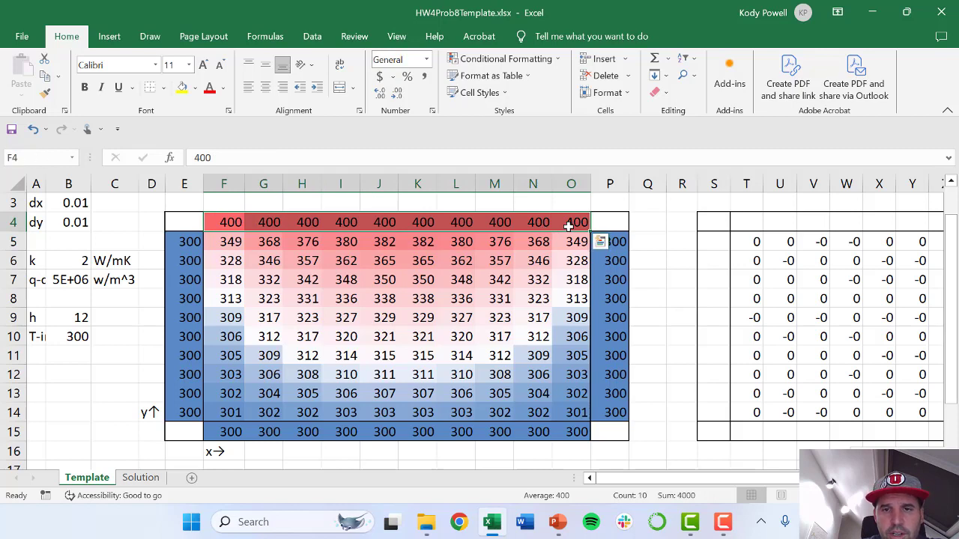
pyautogui.press('Delete')
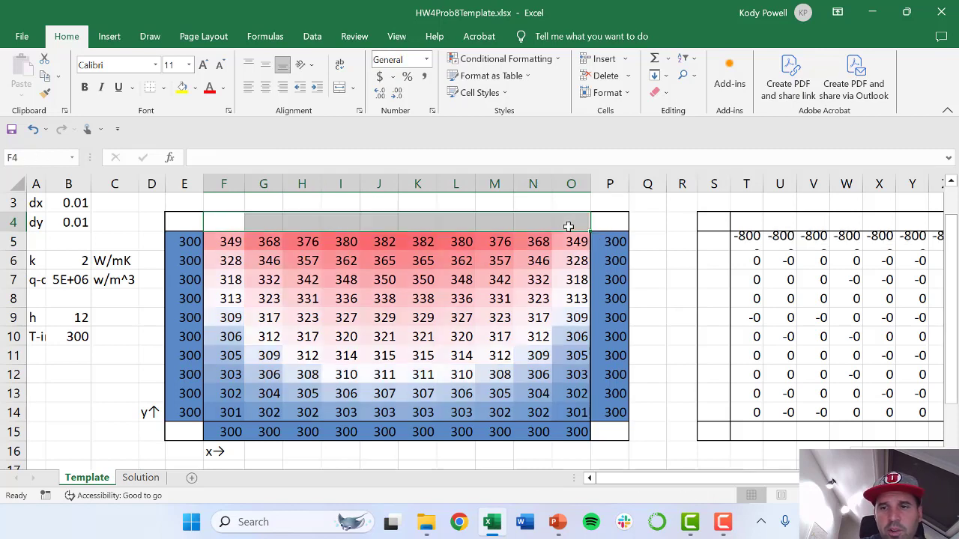
pyautogui.press('Down')
pyautogui.press('Up')
pyautogui.press('Right')
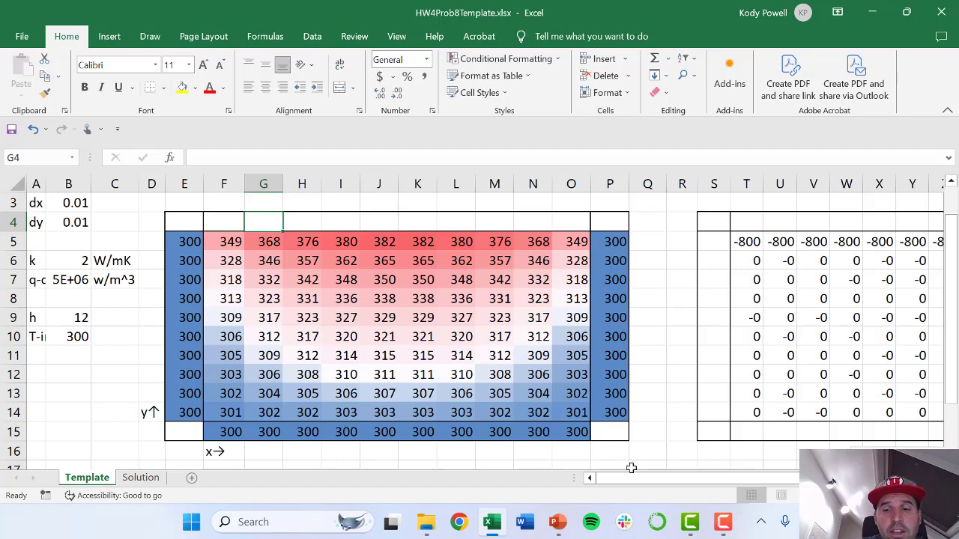
# Step: Replace the final conduction term with the upper boundary in U5's energy balance formula with + 0
pyautogui.moveTo(633, 480); pyautogui.dragTo(701, 481)
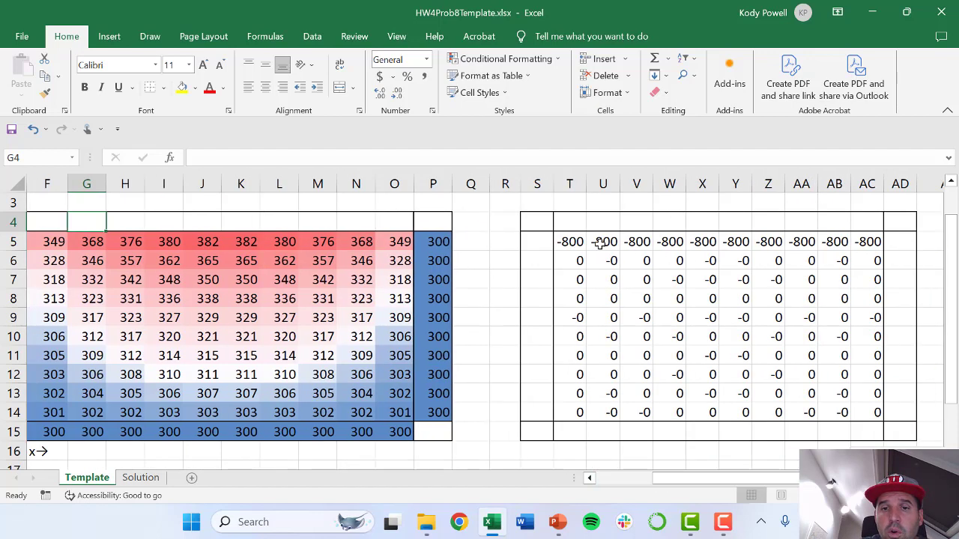
pyautogui.click(572, 242)
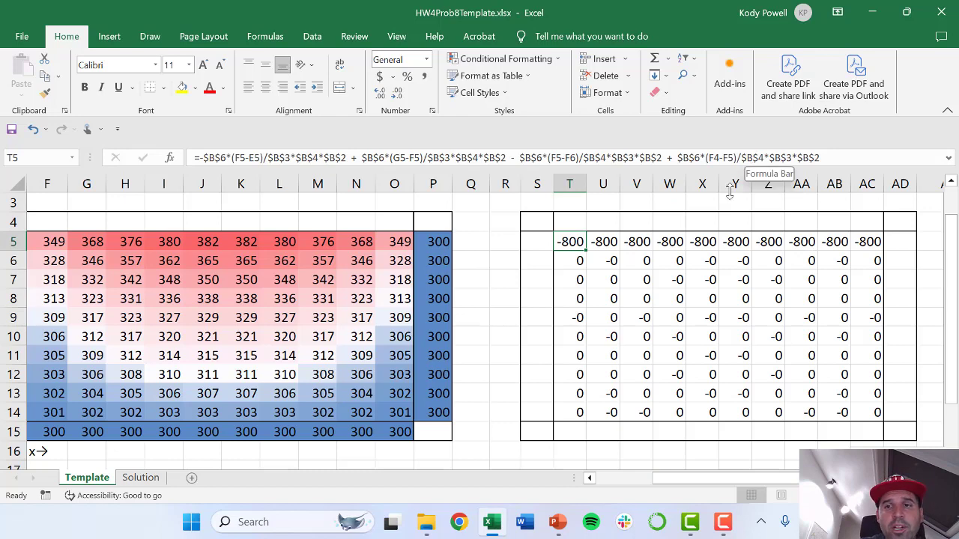
pyautogui.click(607, 244)
pyautogui.click(391, 158)
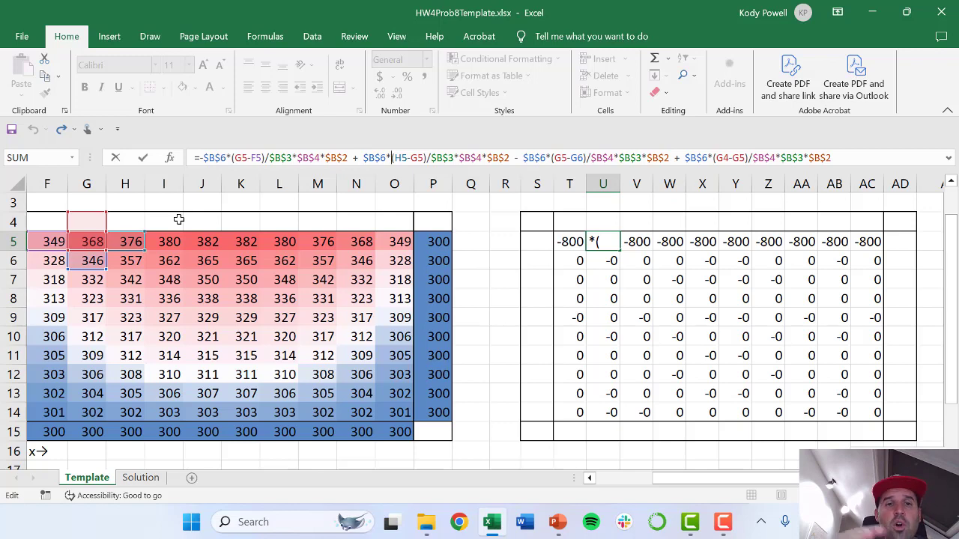
pyautogui.press('Escape')
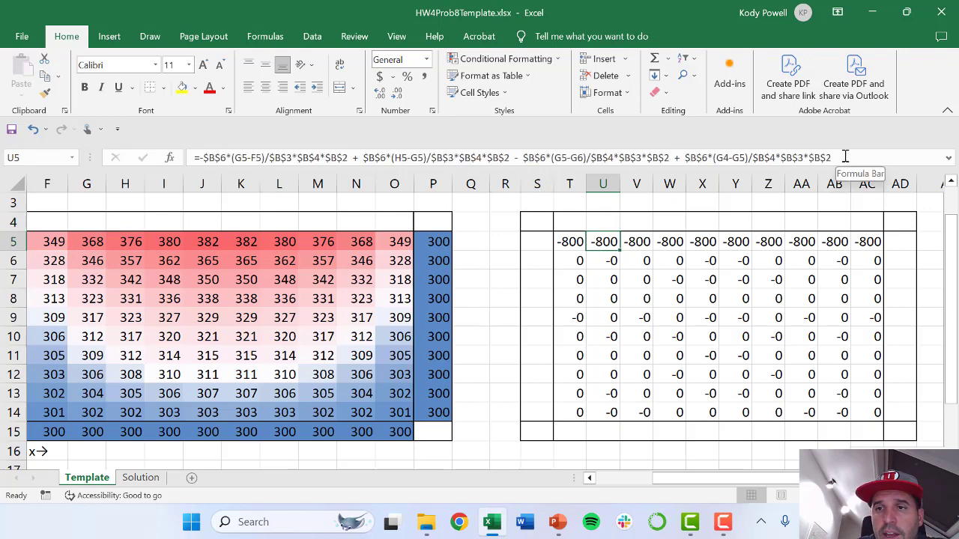
pyautogui.moveTo(844, 156); pyautogui.dragTo(672, 158)
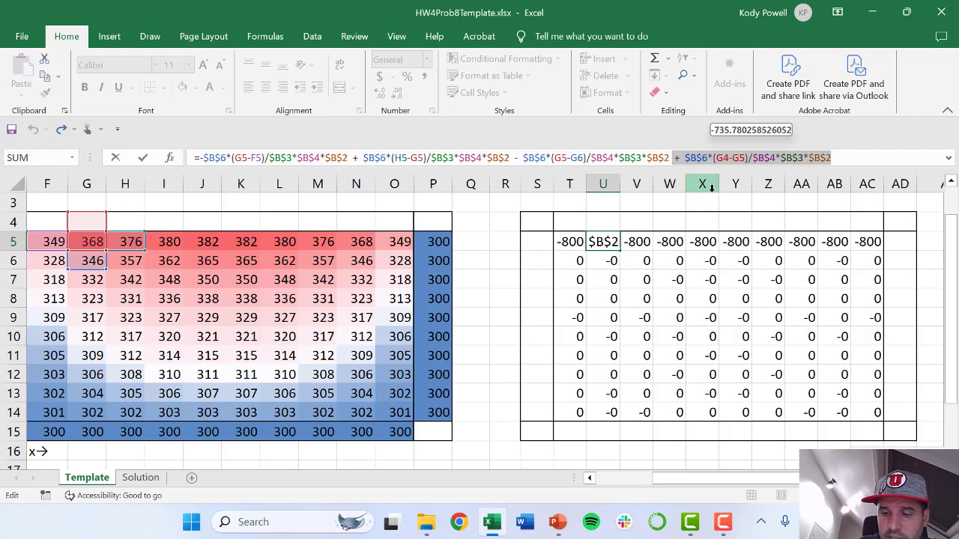
pyautogui.write('+ 0')
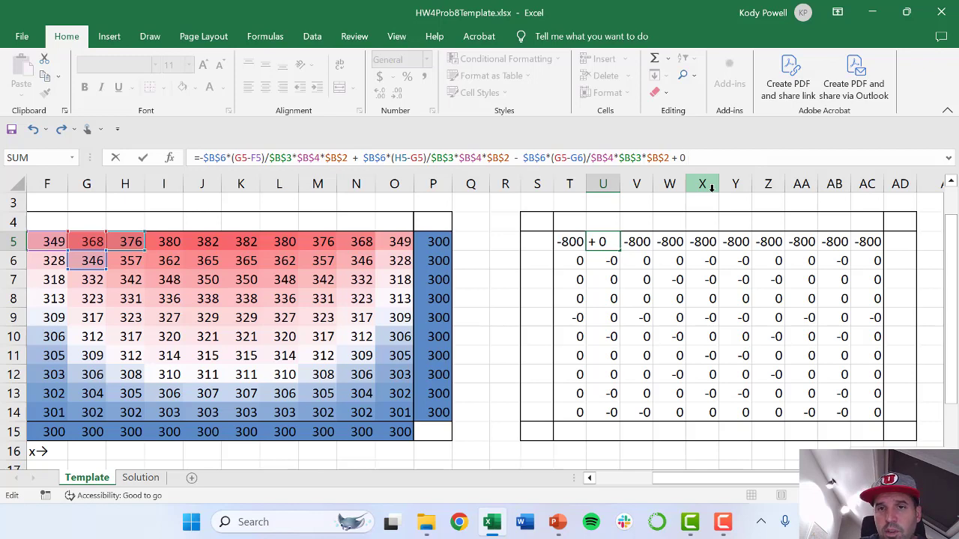
pyautogui.press('Return')
pyautogui.press('Up')
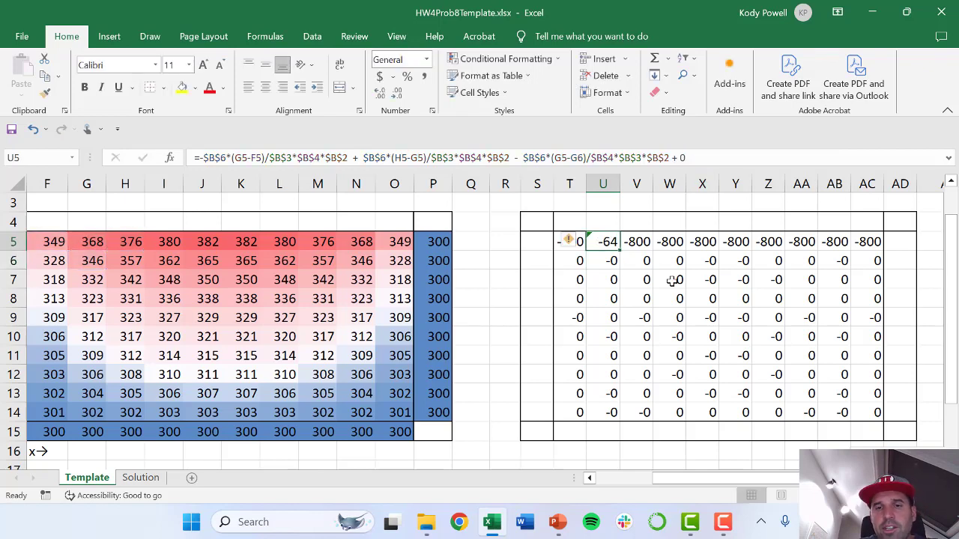
# Step: Copy U5's insulated-boundary formula across the first energy balance row, to AC5 and back to T5, and check T5's formula
pyautogui.moveTo(621, 252); pyautogui.dragTo(862, 253)
pyautogui.click(601, 247)
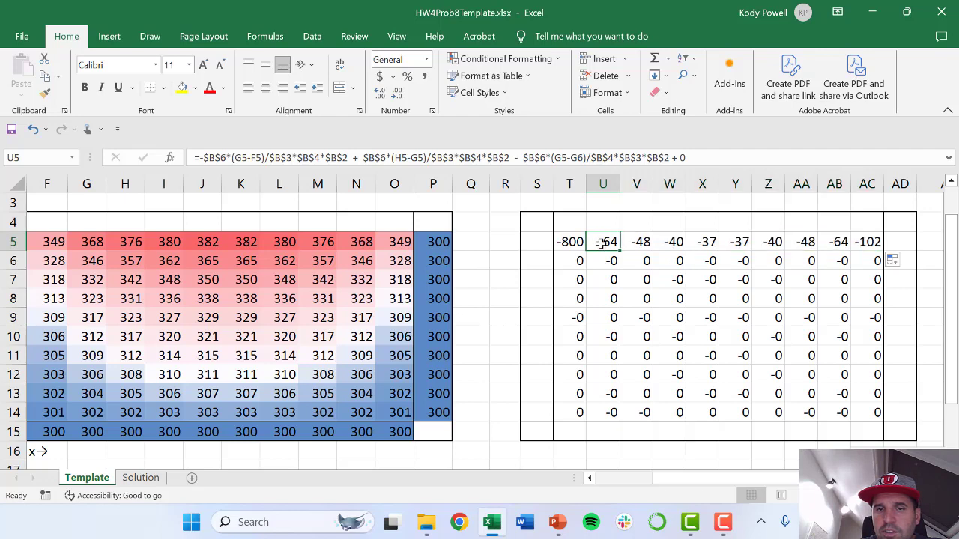
pyautogui.moveTo(621, 252); pyautogui.dragTo(568, 250)
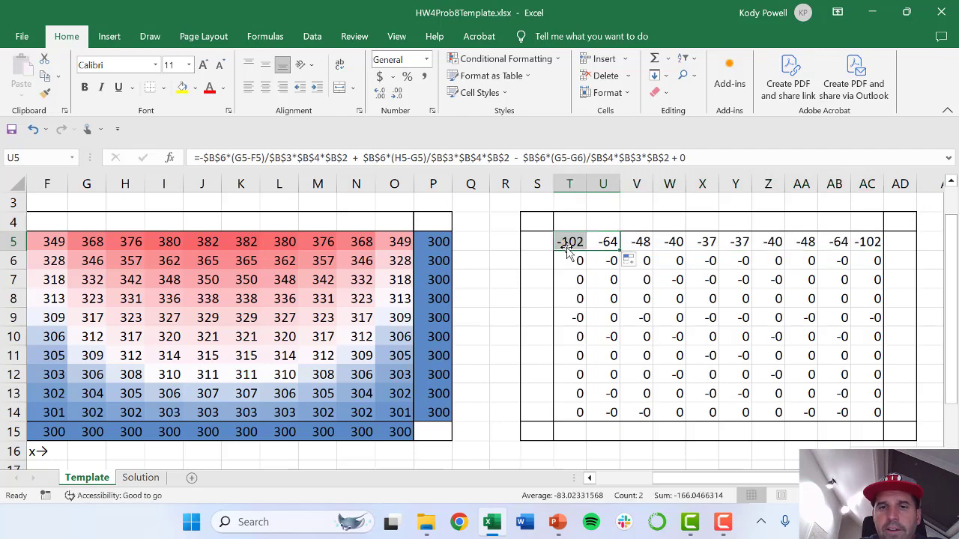
pyautogui.click(568, 245)
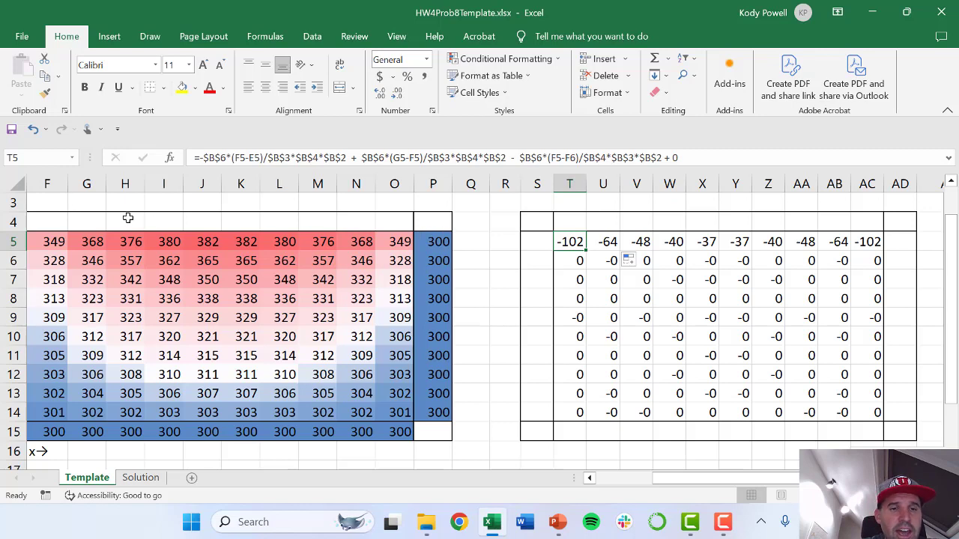
pyautogui.moveTo(758, 475); pyautogui.dragTo(714, 477)
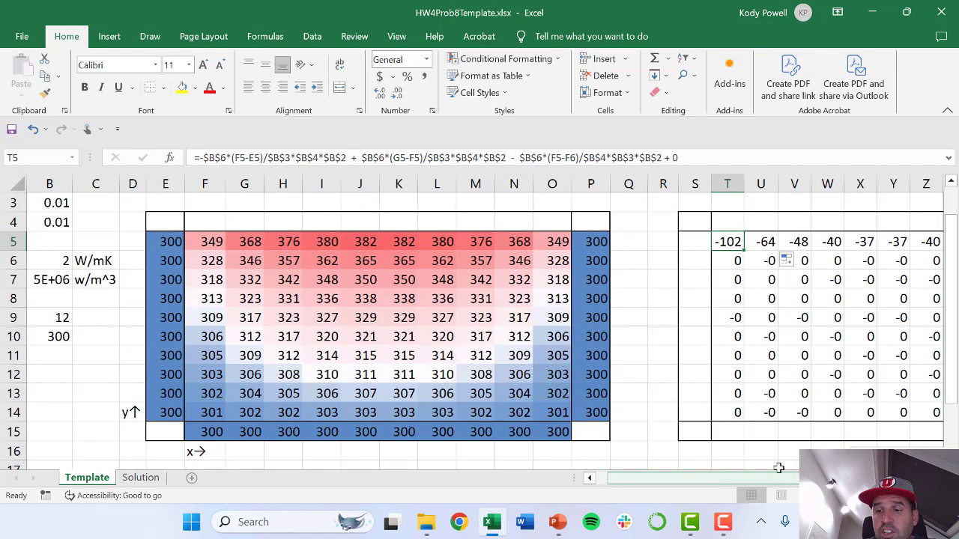
pyautogui.hscroll(3, 564, 389)
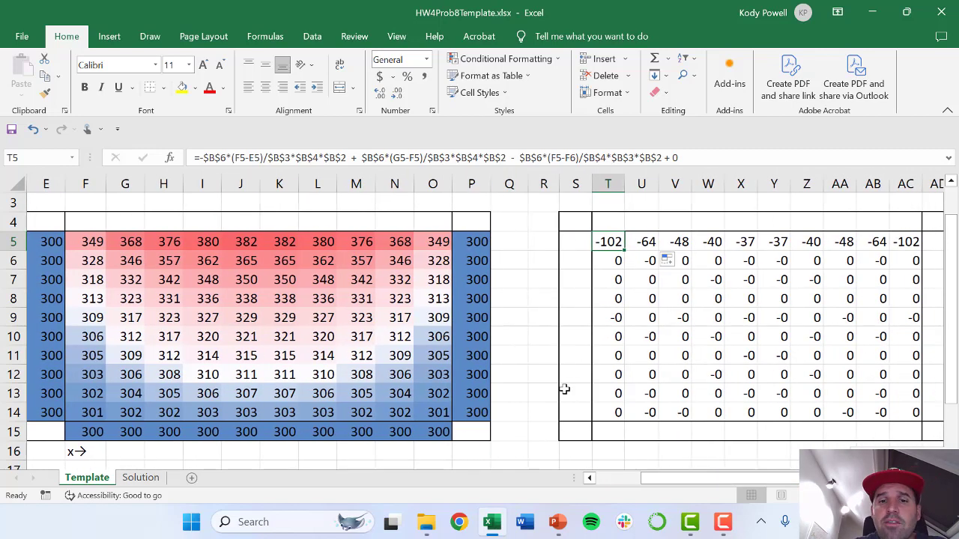
# Step: Compare the interior energy balance formulas in row 6 with the insulated-boundary formula in W5
pyautogui.press('Down')
pyautogui.press('Right')
pyautogui.press('Right')
pyautogui.press('Right')
pyautogui.press('Right')
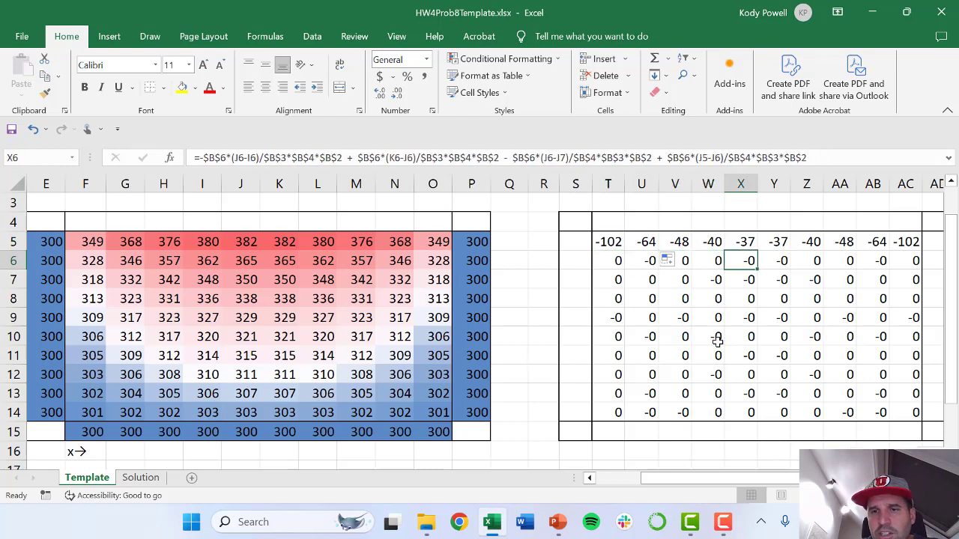
pyautogui.click(707, 260)
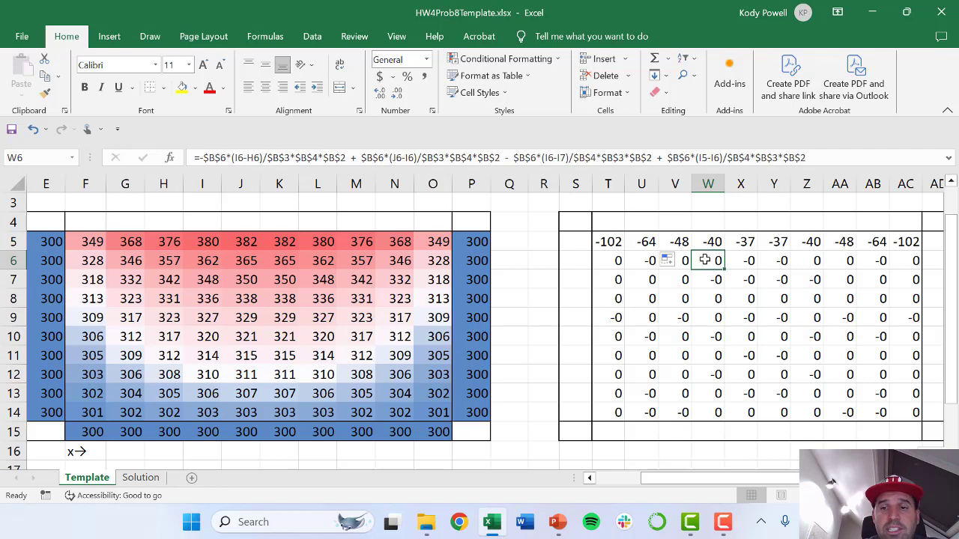
pyautogui.click(705, 239)
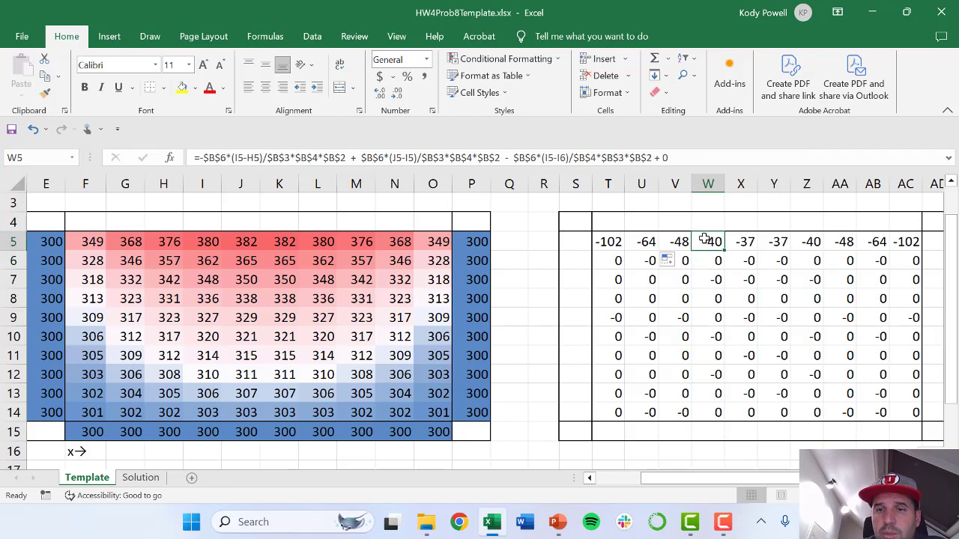
# Step: Open W5's formula for editing, switch to PowerPoint to review the generation term on slide 3, and return to Excel
pyautogui.click(694, 158)
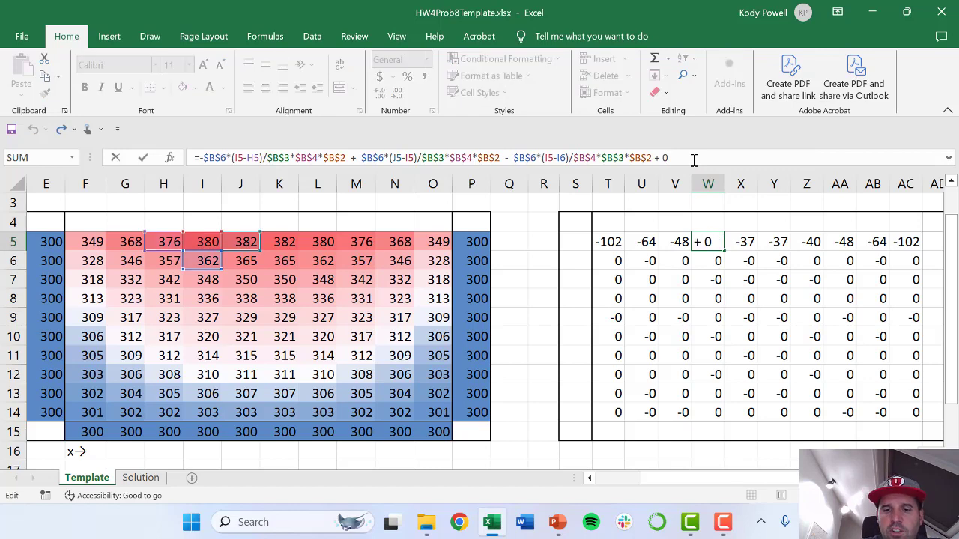
pyautogui.hotkey('alt', 'Tab')
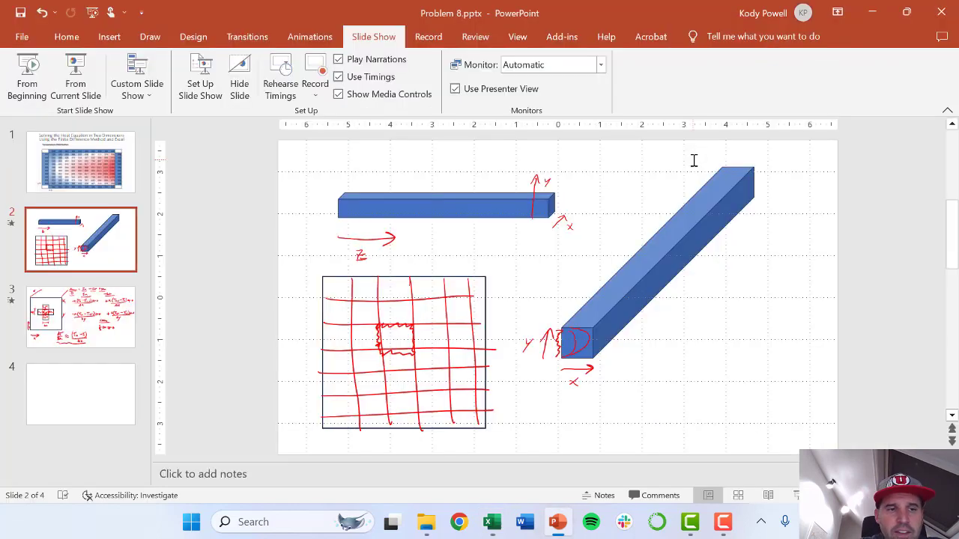
pyautogui.press('pagedown')
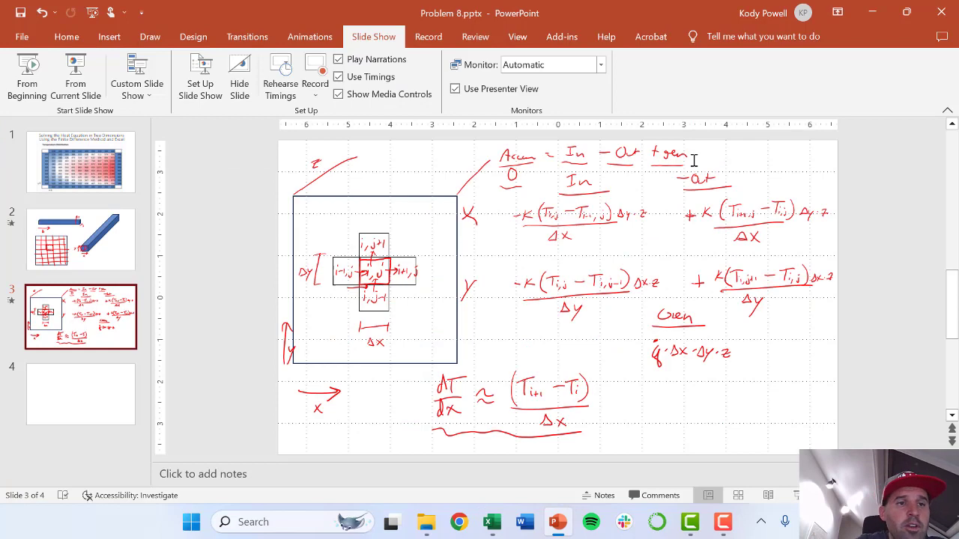
pyautogui.click(74, 75)
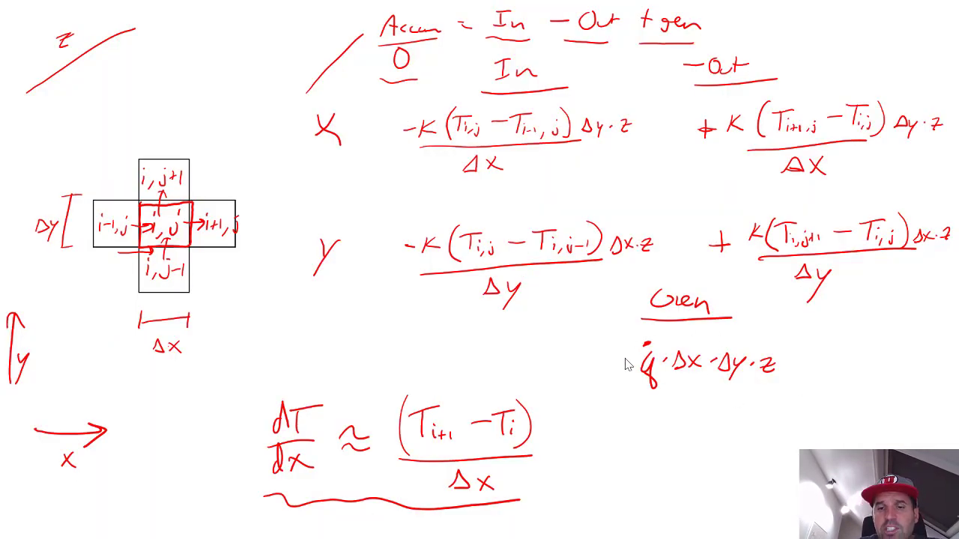
pyautogui.press('Escape')
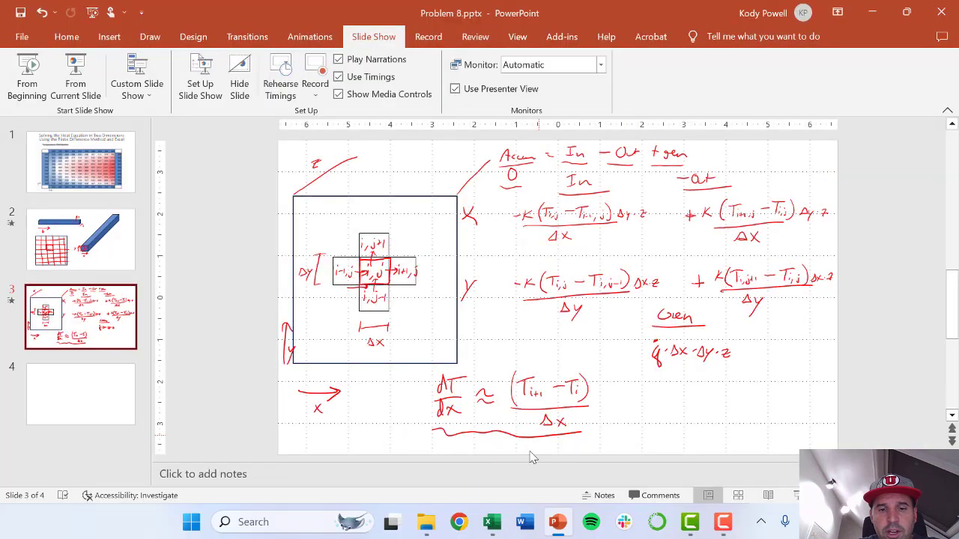
pyautogui.click(492, 523)
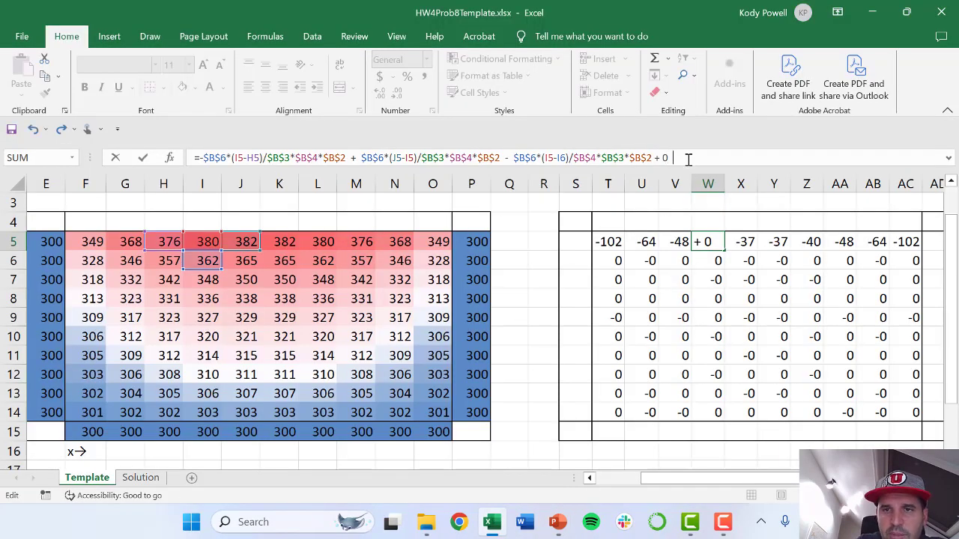
# Step: Start a heat generation term at the end of W5's energy balance formula with + $B$7*
pyautogui.write('+')
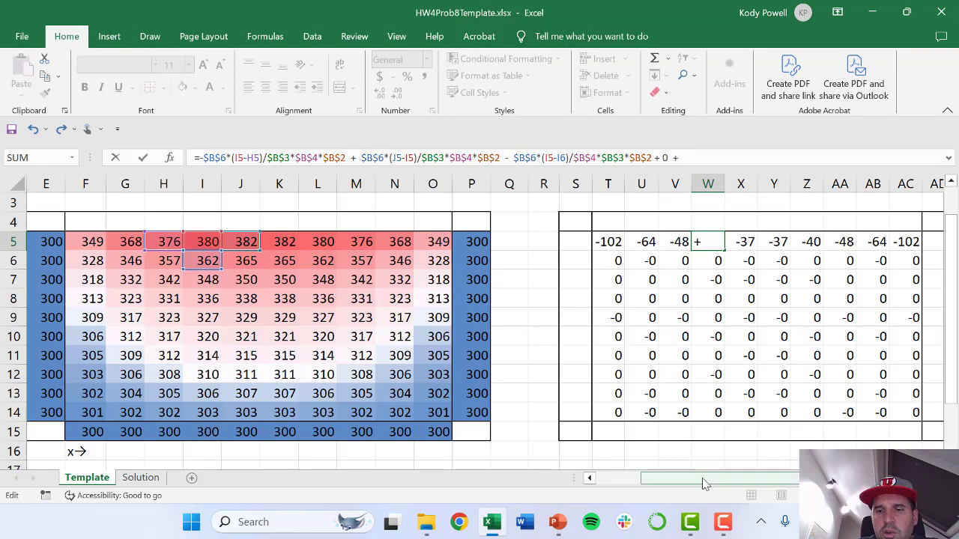
pyautogui.moveTo(676, 478); pyautogui.dragTo(632, 491)
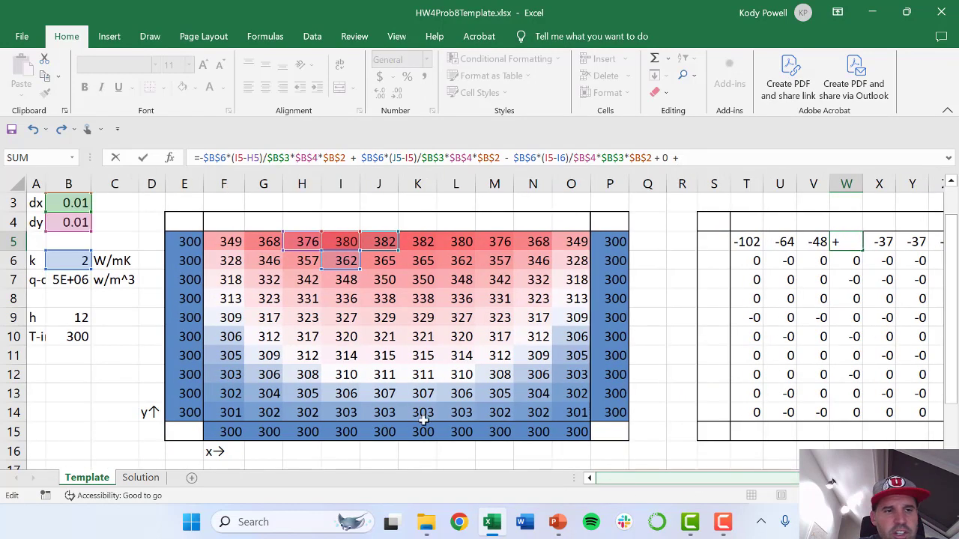
pyautogui.click(65, 278)
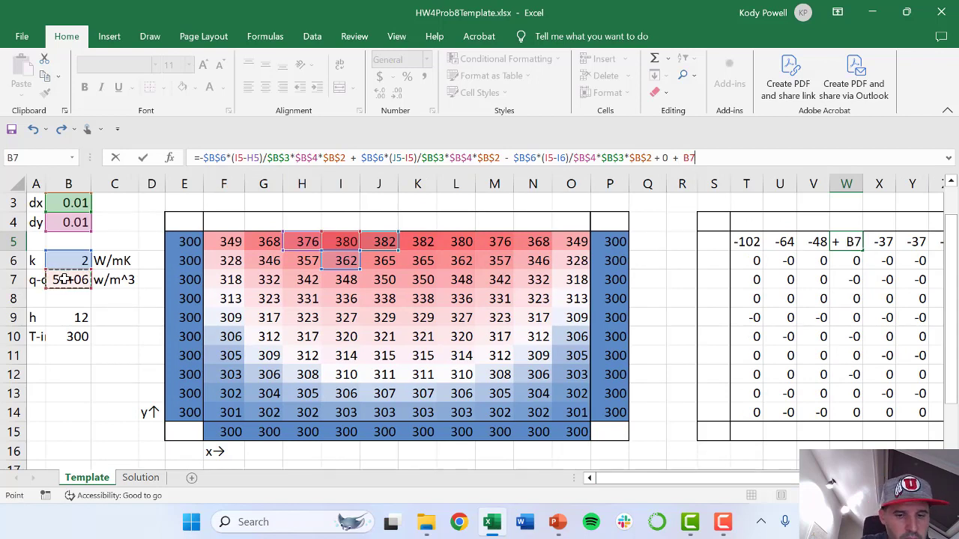
pyautogui.press('F4')
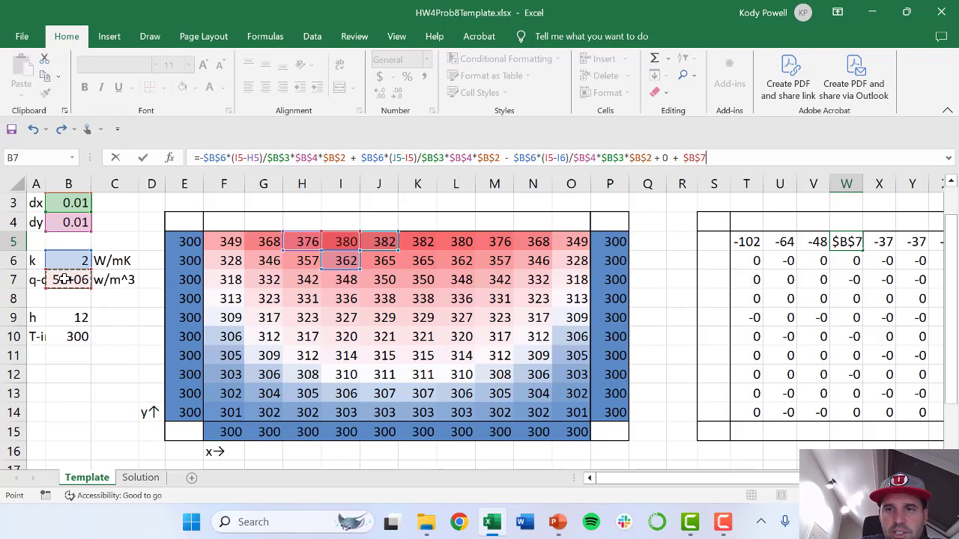
pyautogui.write('*')
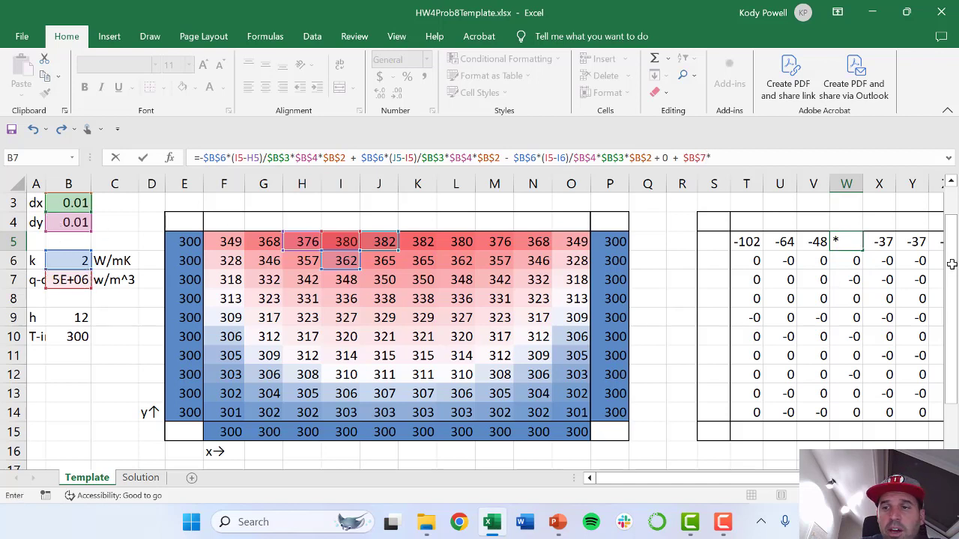
# Step: Multiply W5's generation term by the absolute reference to dy, $B$4, followed by another multiplication sign
pyautogui.moveTo(951, 263); pyautogui.dragTo(951, 251)
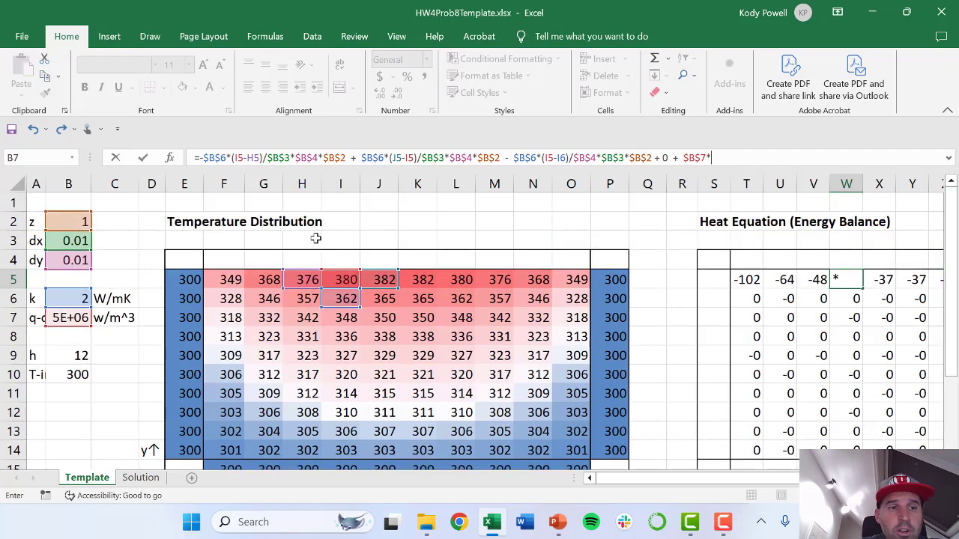
pyautogui.click(62, 260)
pyautogui.press('F4')
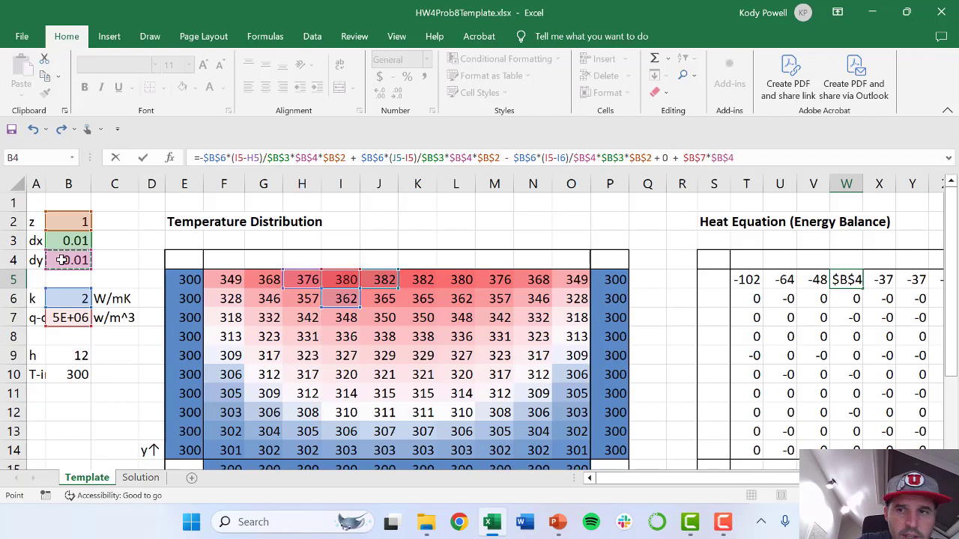
pyautogui.click(62, 241)
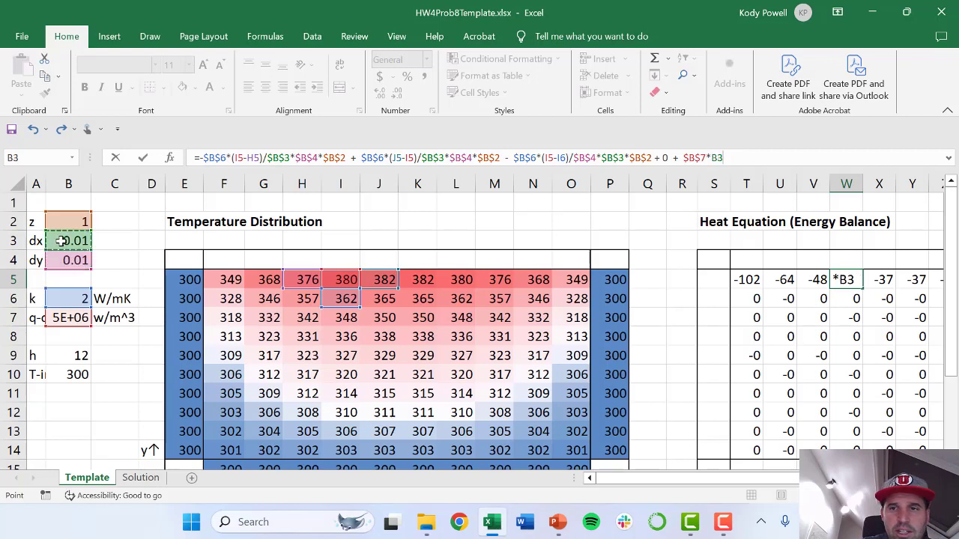
pyautogui.press('BackSpace')
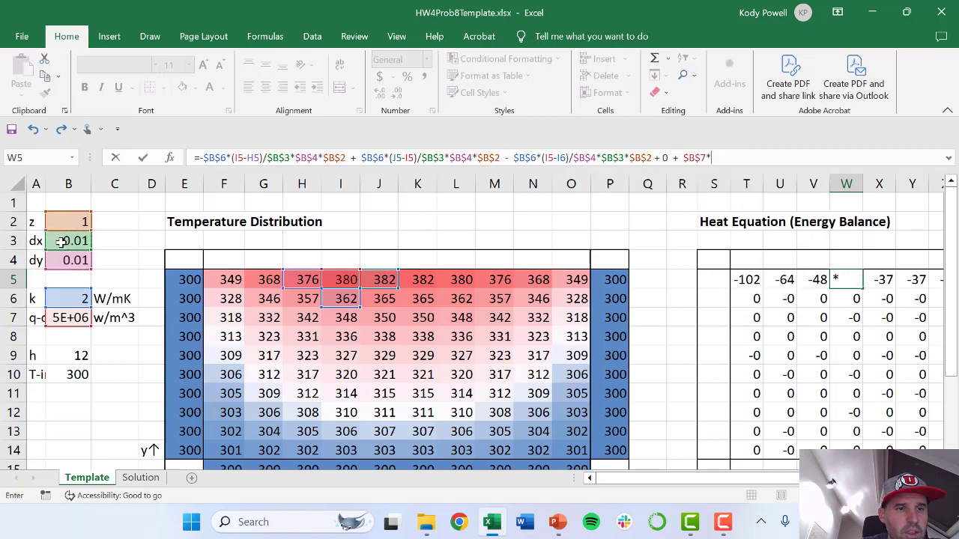
pyautogui.click(61, 260)
pyautogui.press('F4')
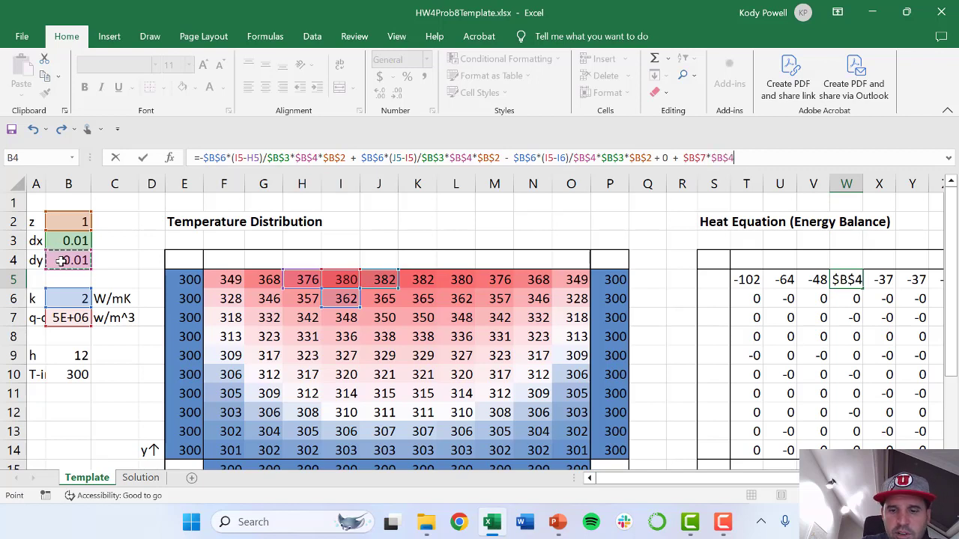
pyautogui.write('*')
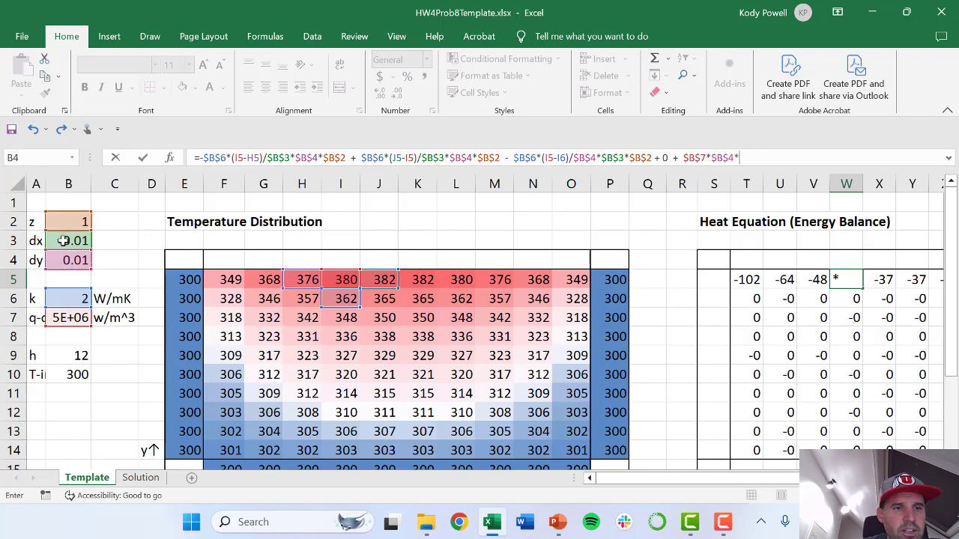
# Step: Complete W5's generation term with dx and z as $B$3*$B$2 and commit the formula
pyautogui.click(64, 240)
pyautogui.press('F4')
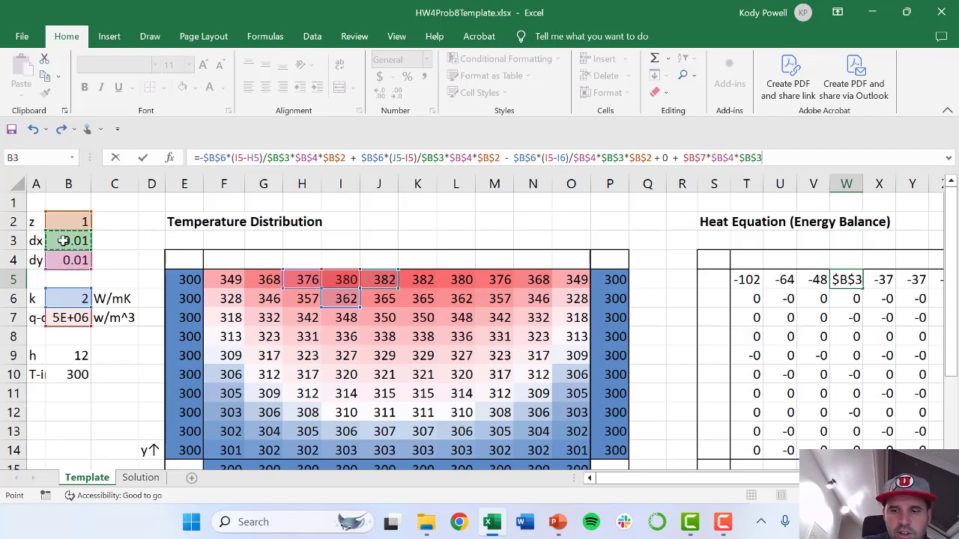
pyautogui.write('*')
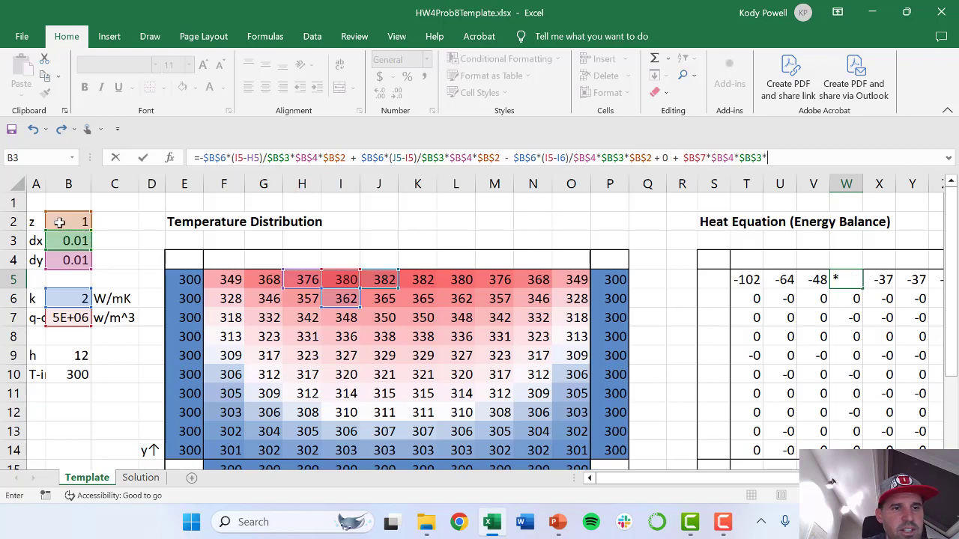
pyautogui.click(60, 221)
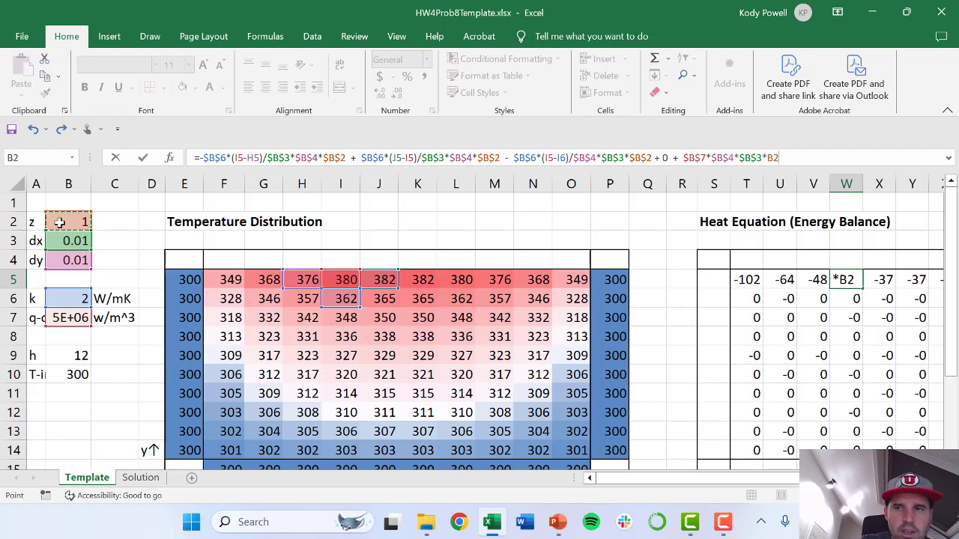
pyautogui.press('F4')
pyautogui.press('Return')
# Step: Compare the energy balance formulas in X5:AC5 and T5 with the generation-term formula in W5
pyautogui.press('Right')
pyautogui.press('Up')
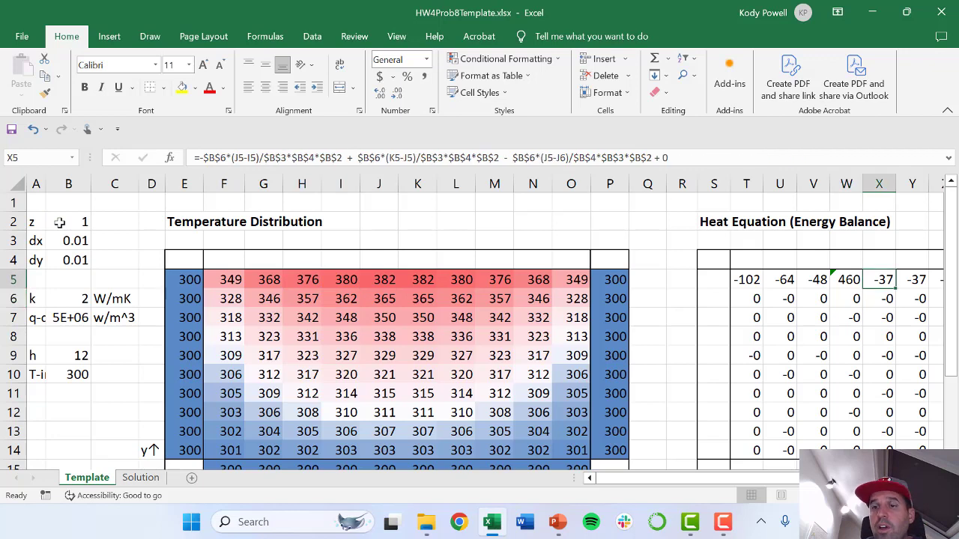
pyautogui.press('Right')
pyautogui.press('Right')
pyautogui.press('Right')
pyautogui.press('Right')
pyautogui.press('Right')
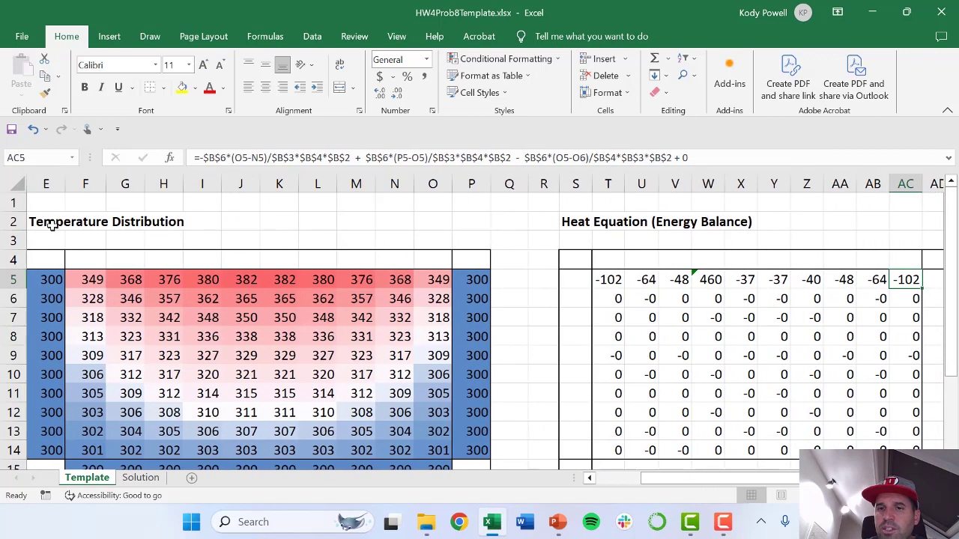
pyautogui.click(707, 280)
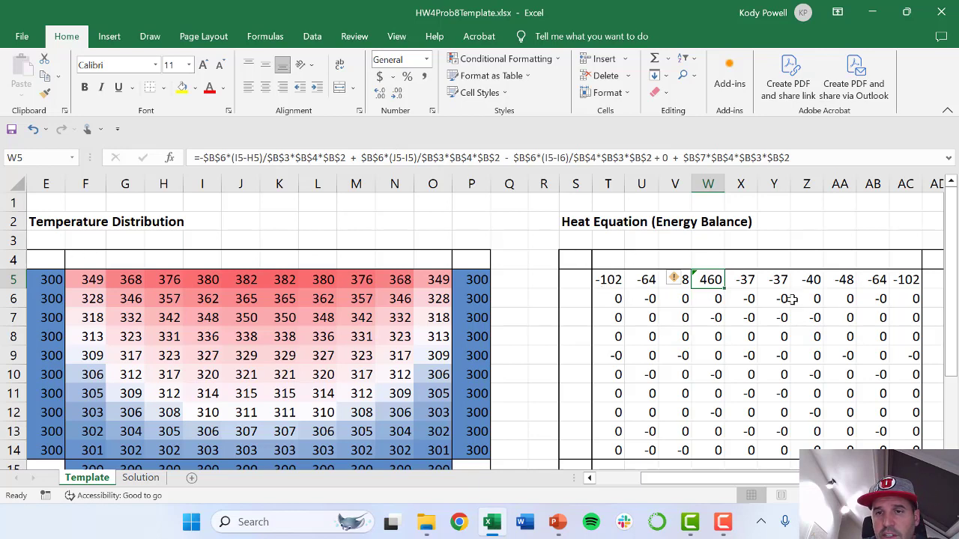
pyautogui.click(618, 285)
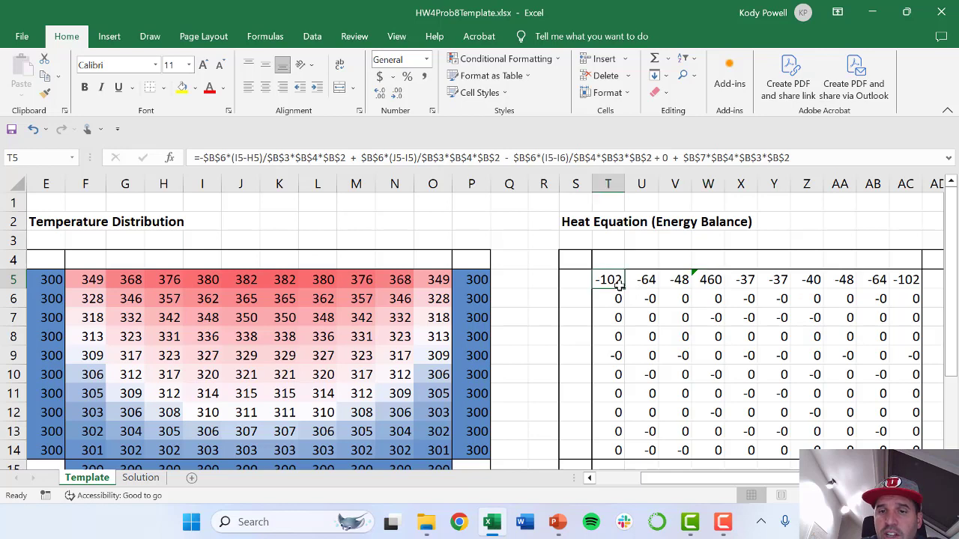
# Step: Inspect the cells referenced by the first-row energy balance formulas from T5 through Y5, and recheck W5
pyautogui.click(696, 157)
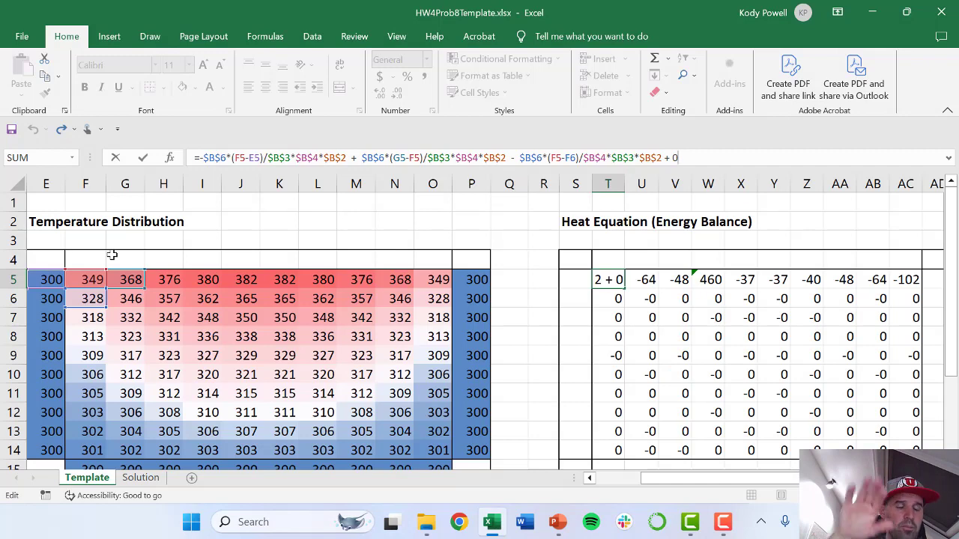
pyautogui.press('Tab')
pyautogui.press('Tab')
pyautogui.press('Tab')
pyautogui.press('Tab')
pyautogui.press('Tab')
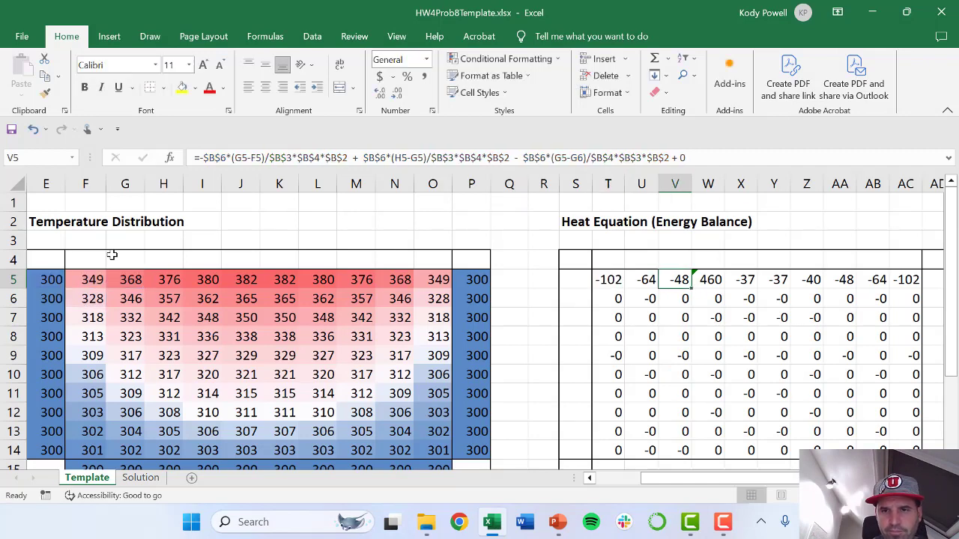
pyautogui.click(447, 158)
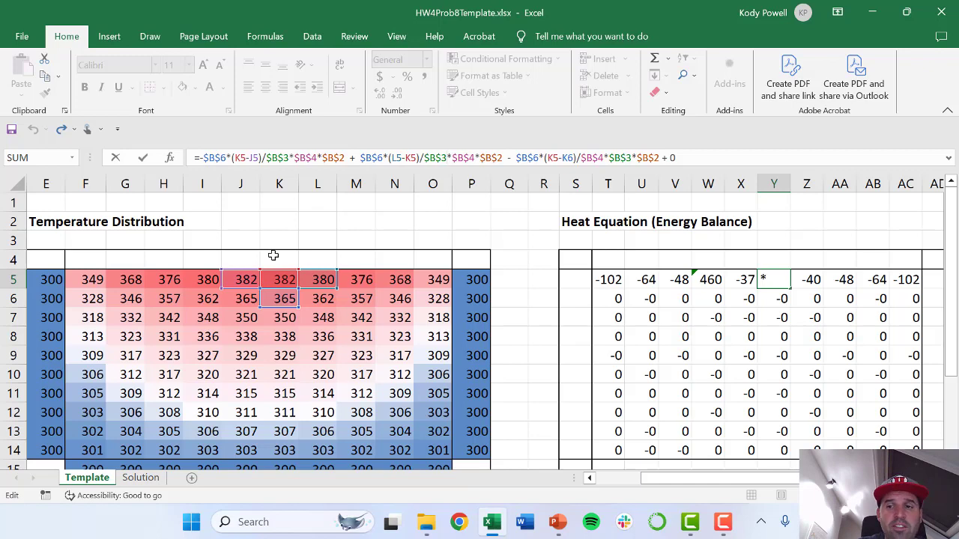
pyautogui.hotkey('ctrl', 'Return')
pyautogui.press('Left')
pyautogui.press('Left')
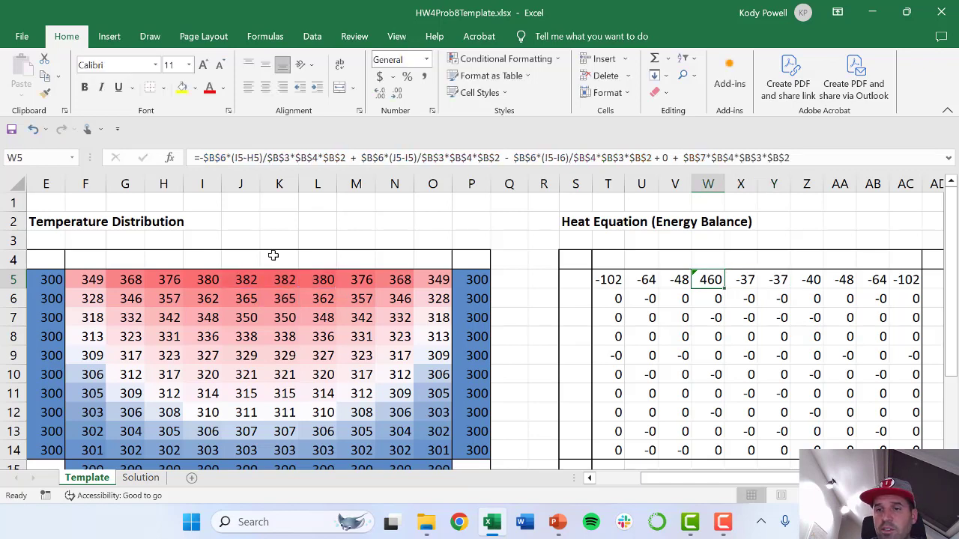
# Step: Inspect the energy balance formulas from X5 to AC5, including AC5's cell references, and check AC6
pyautogui.press('Right')
pyautogui.press('Right')
pyautogui.press('Right')
pyautogui.press('Right')
pyautogui.press('Right')
pyautogui.press('Right')
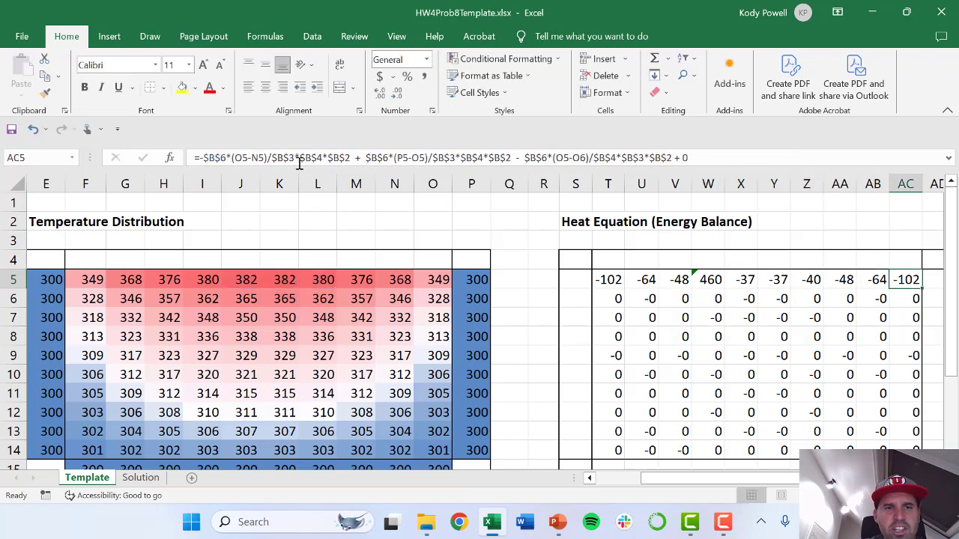
pyautogui.press('F2')
pyautogui.press('Return')
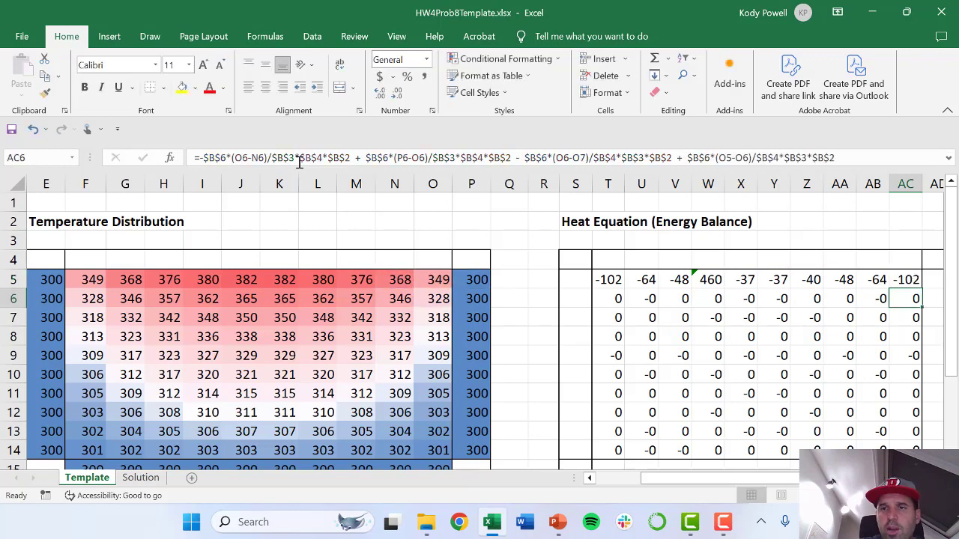
# Step: Run Solver with the existing T5 objective, variable cells and constraints, and keep the Solver solution
pyautogui.click(312, 36)
pyautogui.click(860, 60)
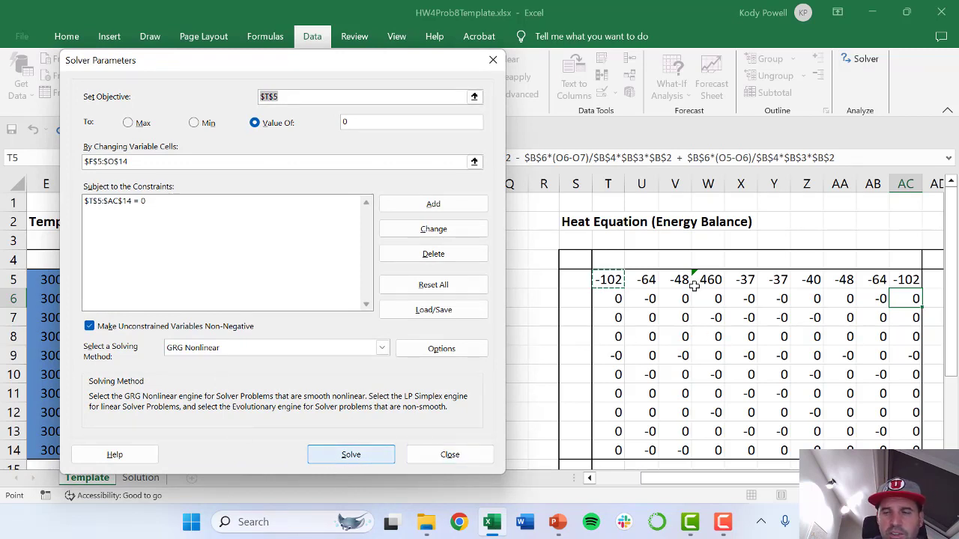
pyautogui.click(350, 454)
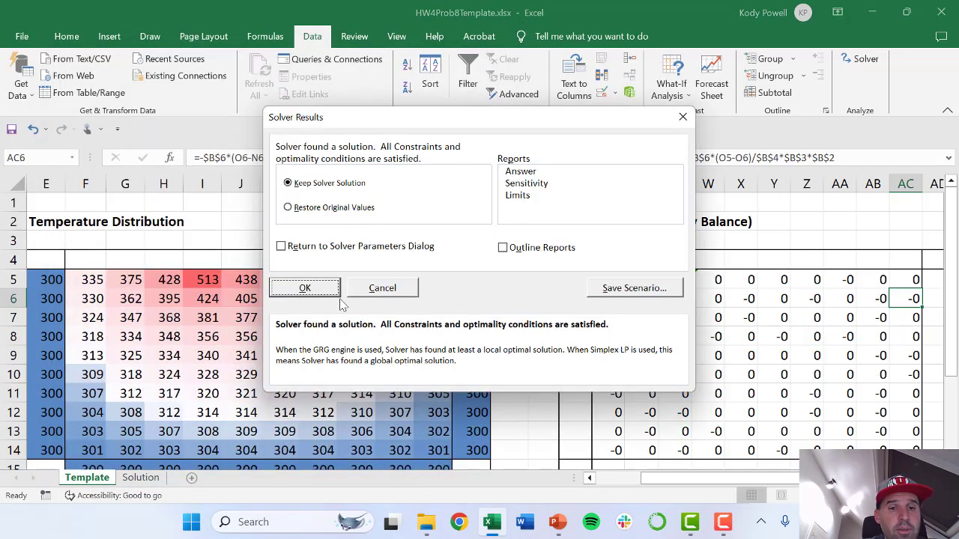
pyautogui.click(305, 289)
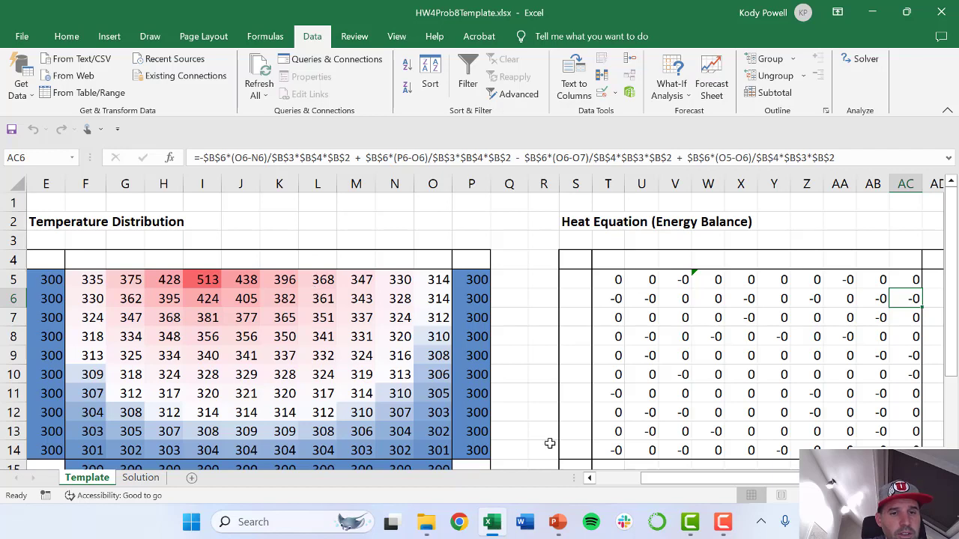
# Step: Examine the solved temperature distribution beside the parameters, starting at I5 and moving down column I
pyautogui.moveTo(656, 483); pyautogui.dragTo(629, 481)
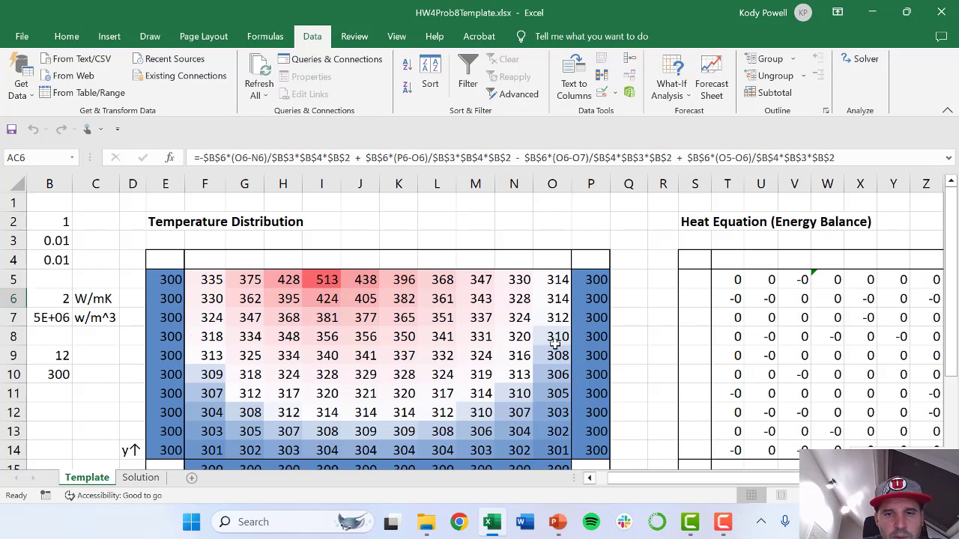
pyautogui.click(320, 278)
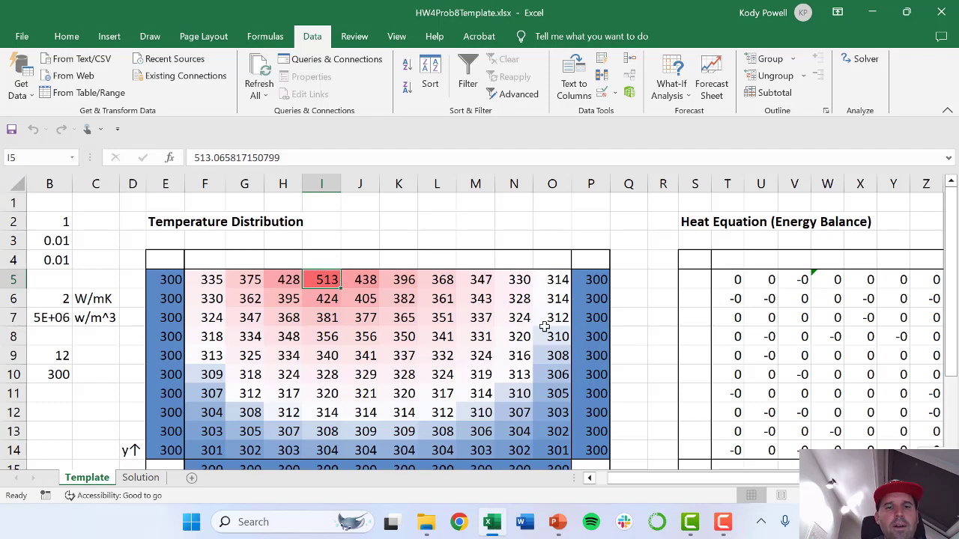
pyautogui.press('Down')
pyautogui.press('Down')
pyautogui.press('Down')
pyautogui.press('Down')
pyautogui.press('Down')
pyautogui.press('Down')
pyautogui.press('Down')
pyautogui.press('Down')
pyautogui.press('Down')
pyautogui.press('Down')
pyautogui.press('Down')
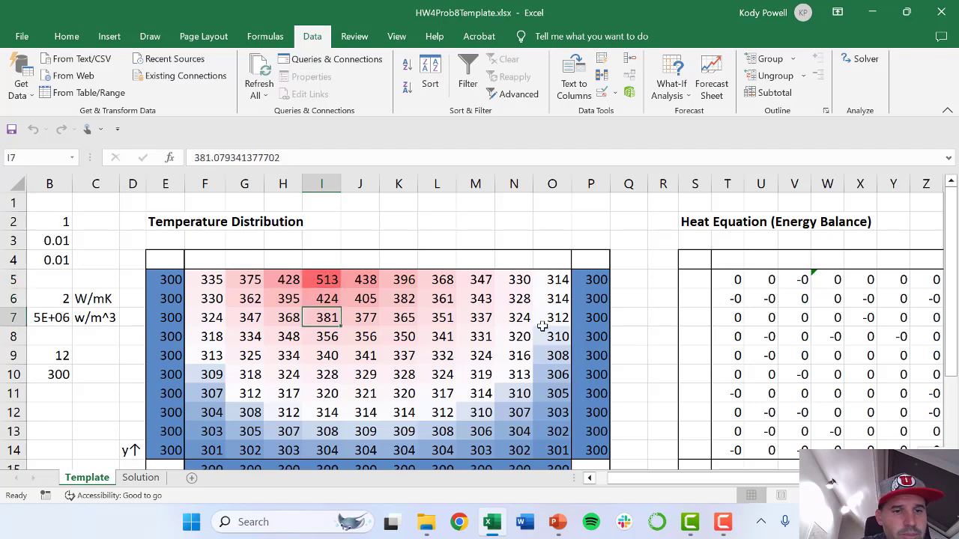